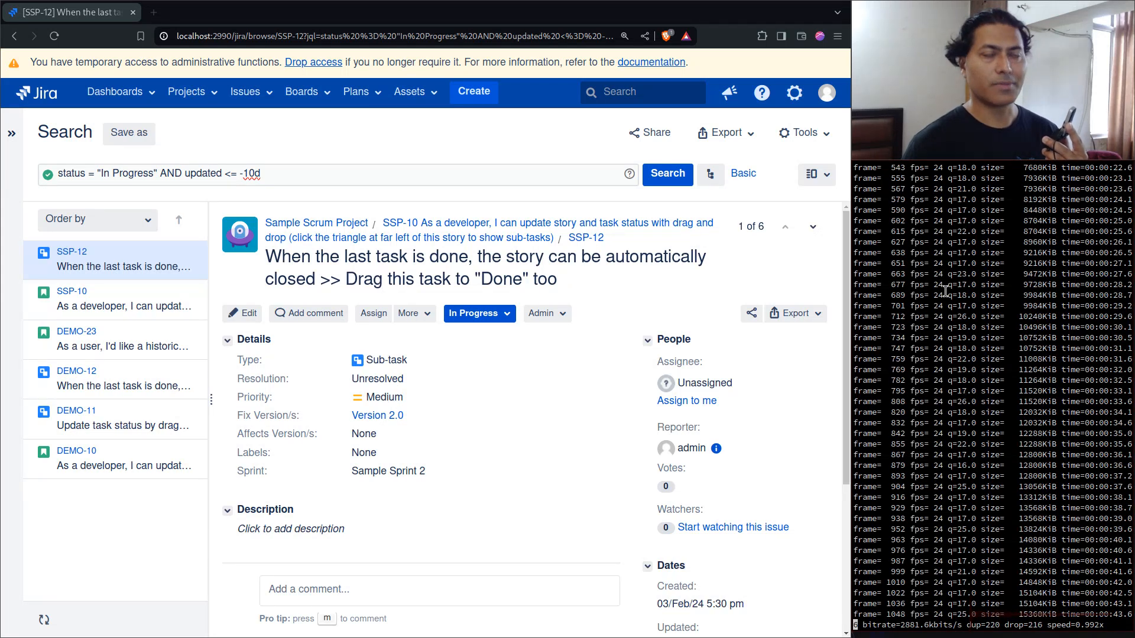
- Switch the issue search from JQL to basic mode and limit the project filter to Sample Scrum Project (SSP)
{"action": "left_click", "coordinate": [360, 173]}
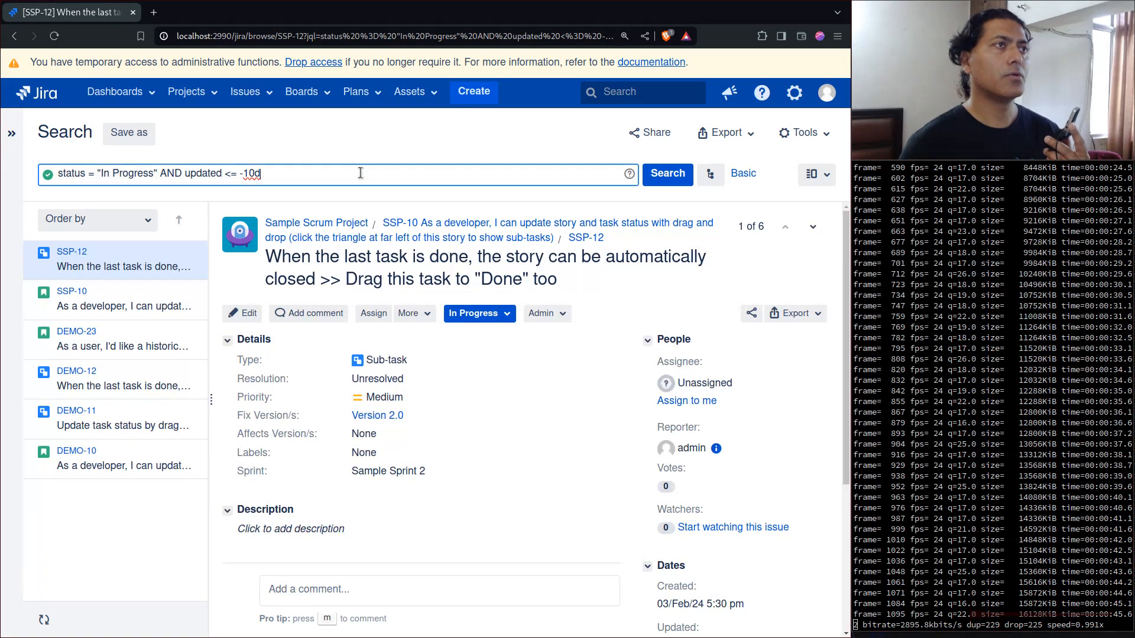
{"action": "key", "text": "ctrl+a"}
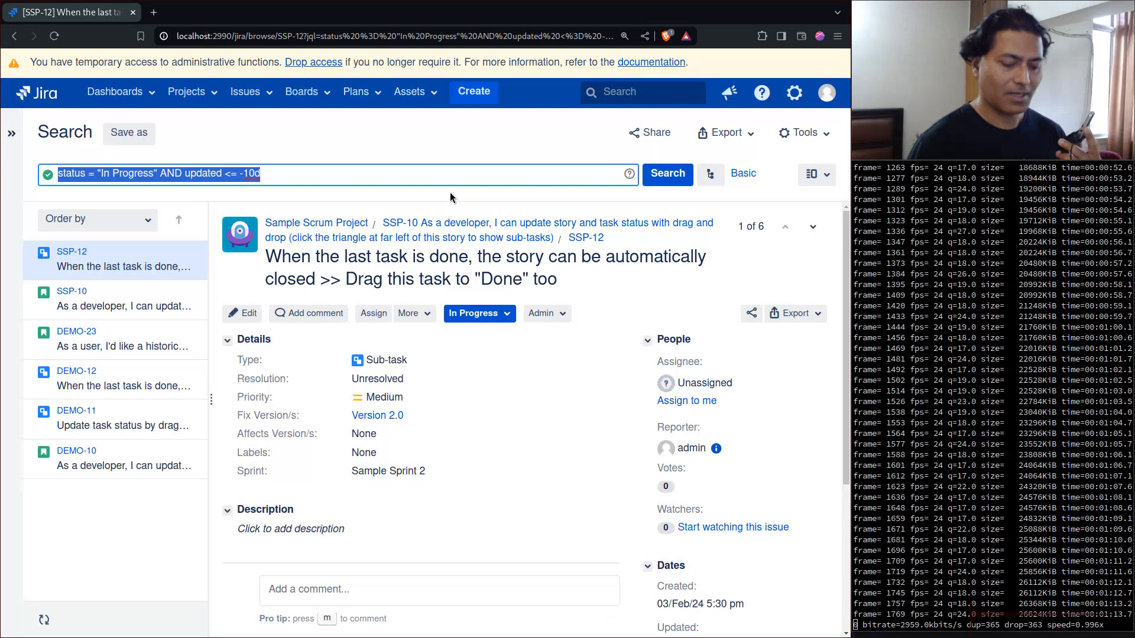
{"action": "key", "text": "BackSpace"}
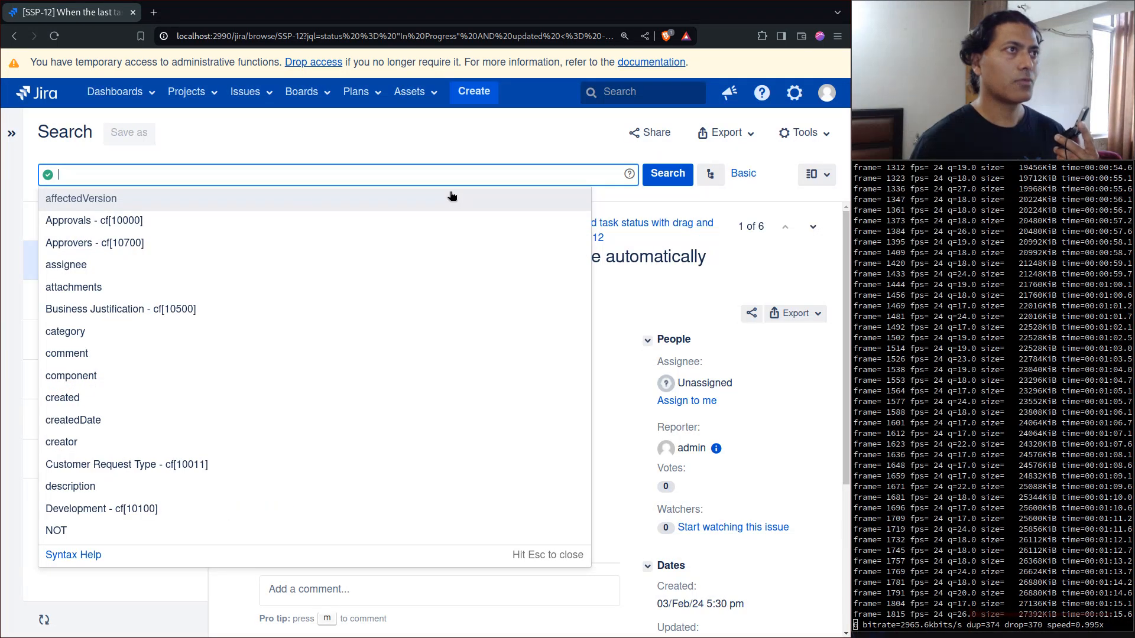
{"action": "left_click", "coordinate": [739, 176]}
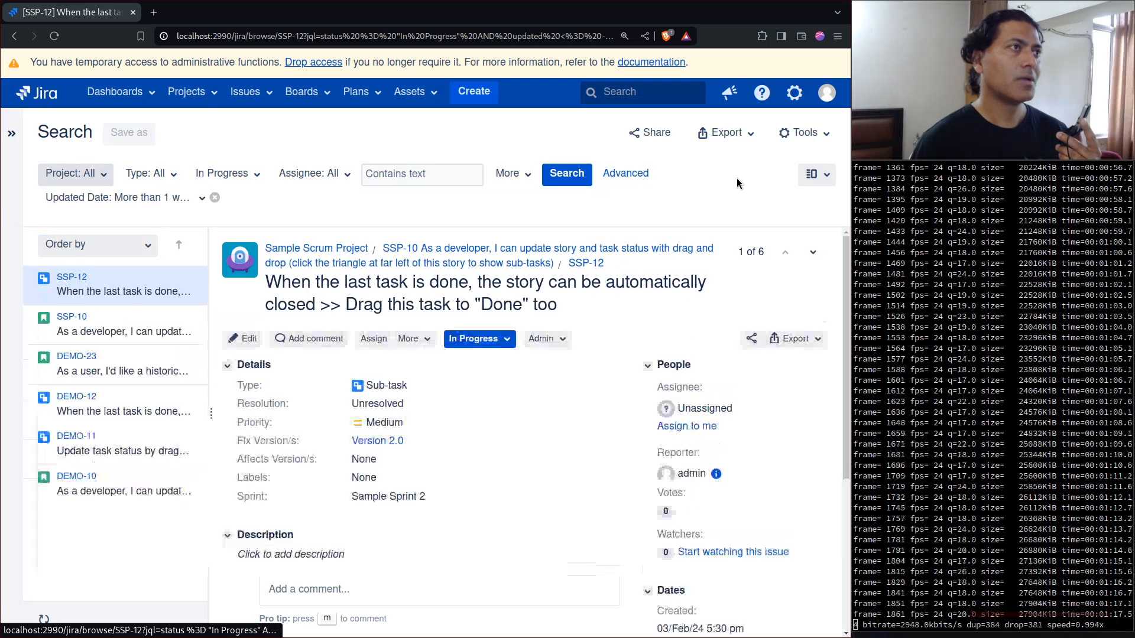
{"action": "left_click", "coordinate": [96, 180]}
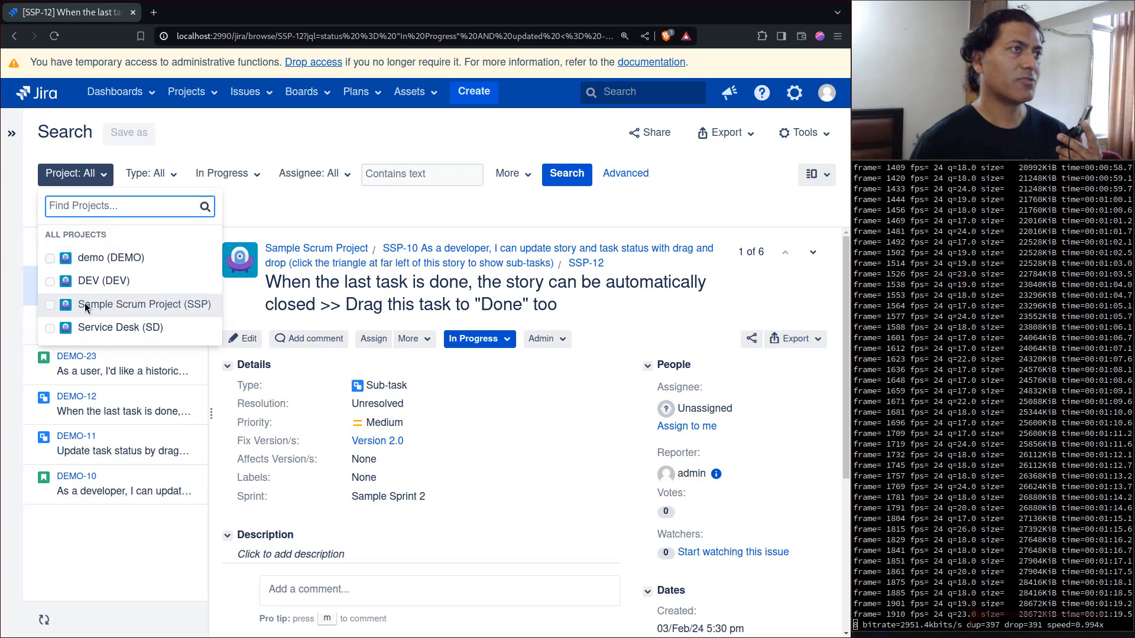
{"action": "left_click", "coordinate": [107, 310]}
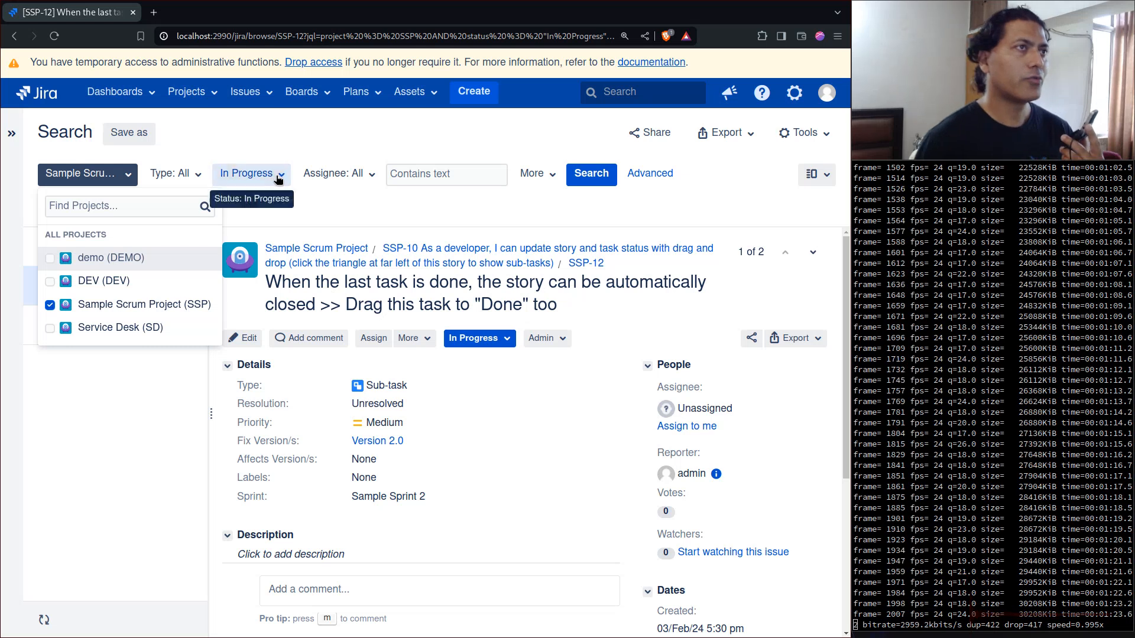
- Check the status filter's options and remove the existing Updated Date criterion from the search
{"action": "left_click", "coordinate": [278, 180]}
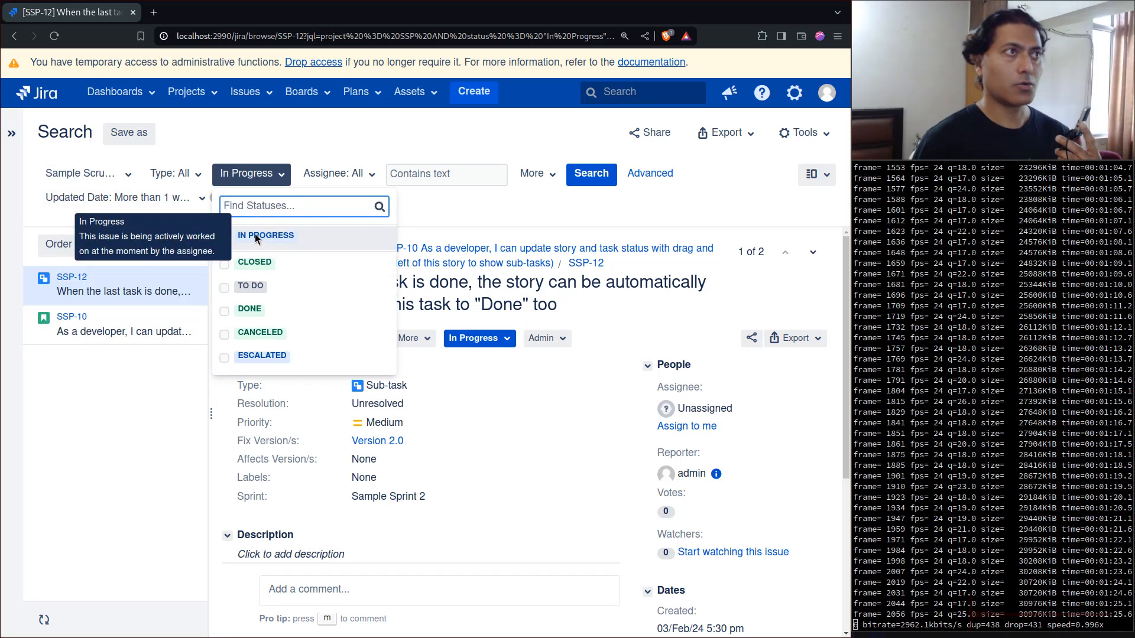
{"action": "left_click", "coordinate": [494, 206]}
{"action": "left_click", "coordinate": [216, 200]}
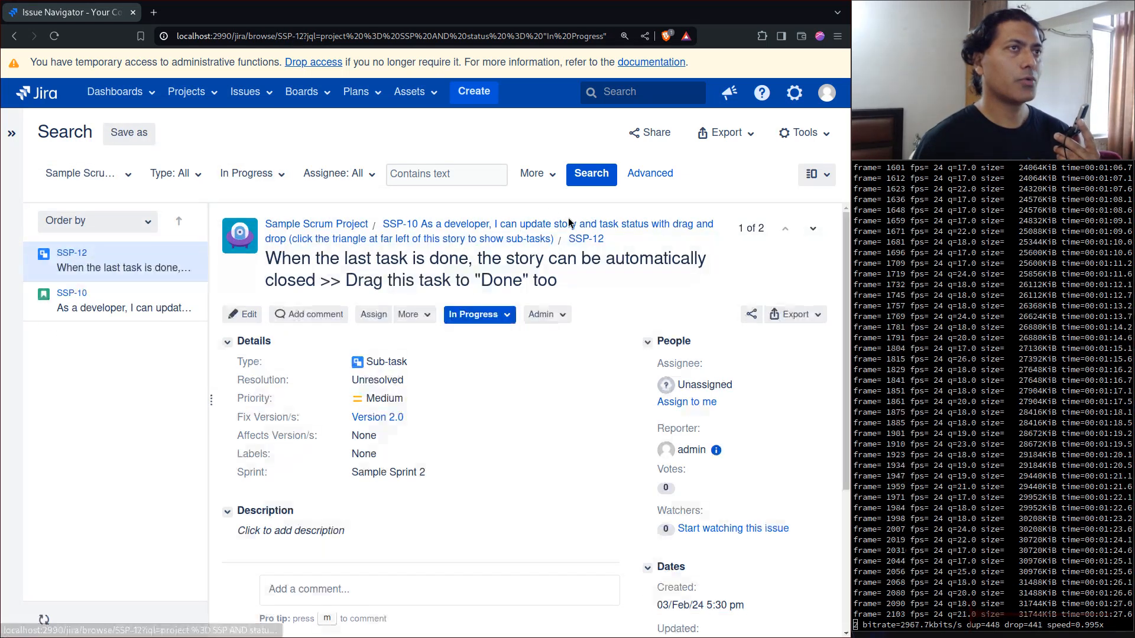
- Add an Updated Date criterion for issues updated more than 10 days ago
{"action": "left_click", "coordinate": [544, 175]}
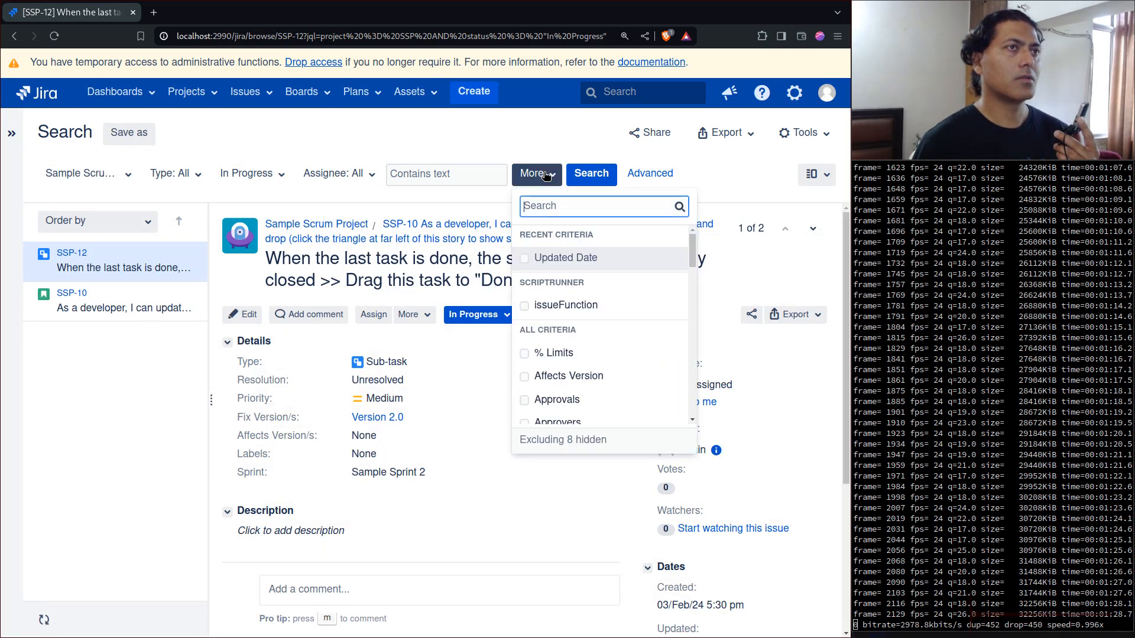
{"action": "left_click", "coordinate": [559, 259]}
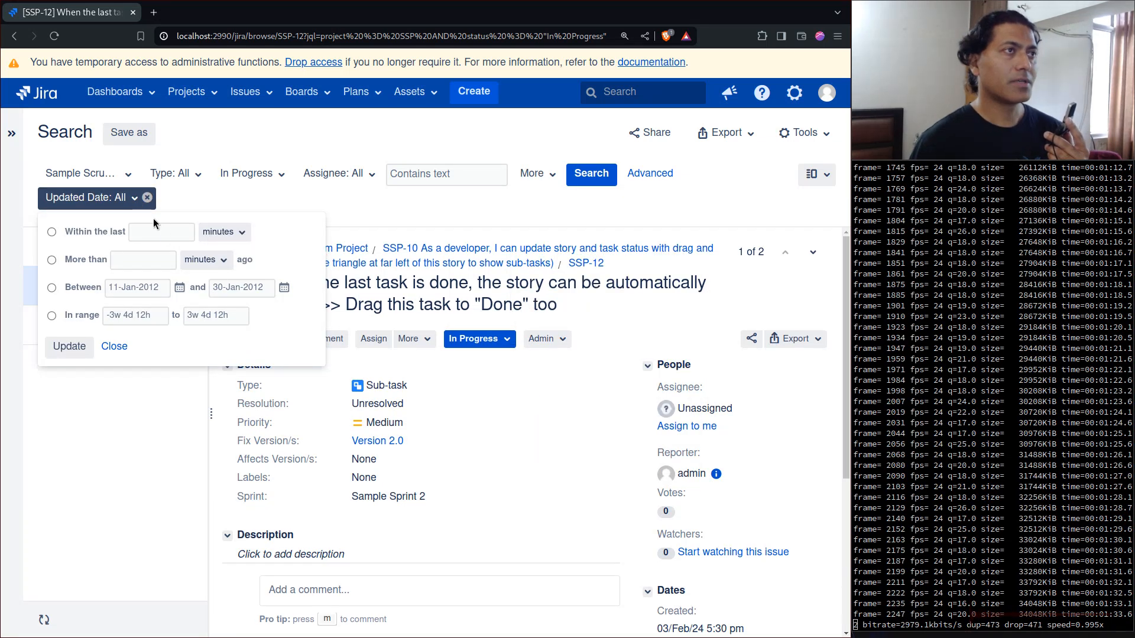
{"action": "left_click", "coordinate": [52, 260]}
{"action": "left_click", "coordinate": [206, 260]}
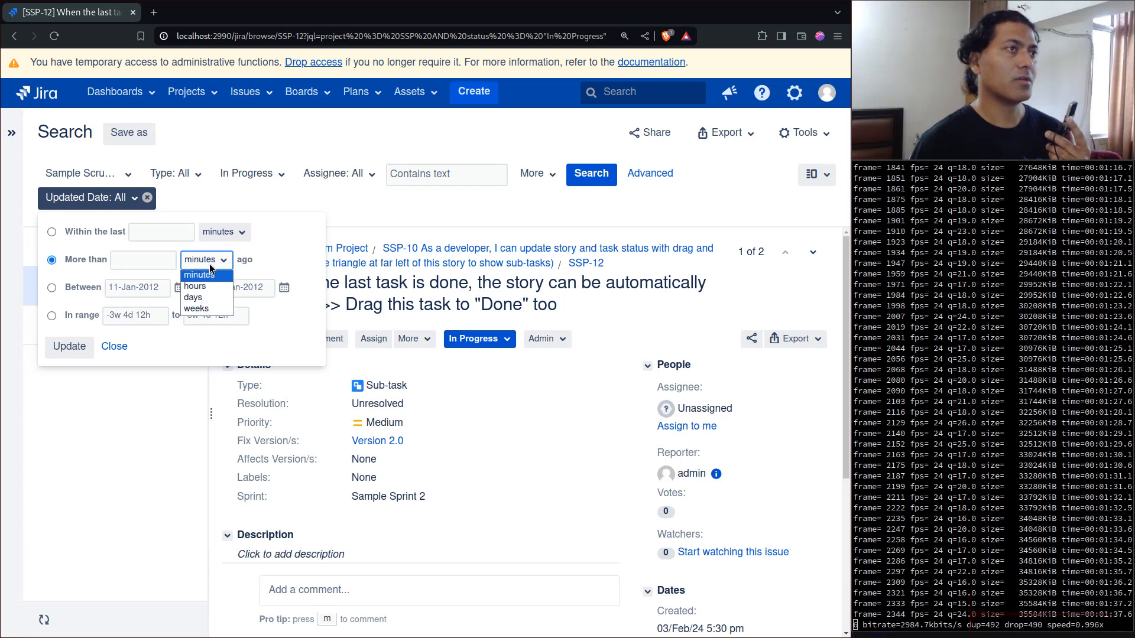
{"action": "left_click", "coordinate": [208, 300]}
{"action": "left_click", "coordinate": [154, 257]}
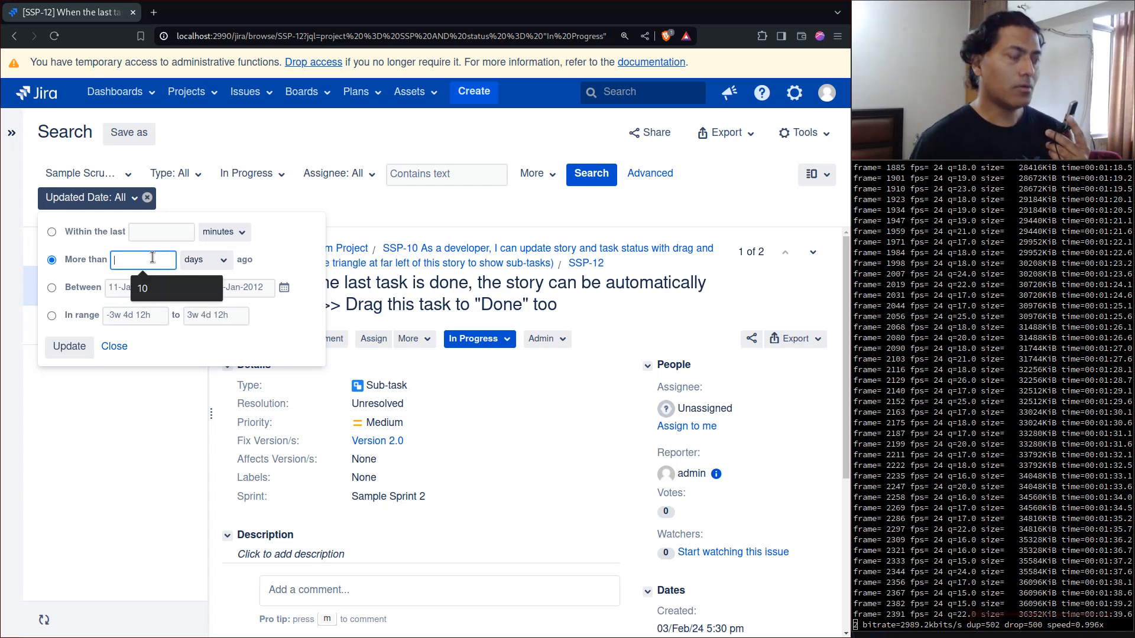
{"action": "type", "text": "1 "}
{"action": "type", "text": "w"}
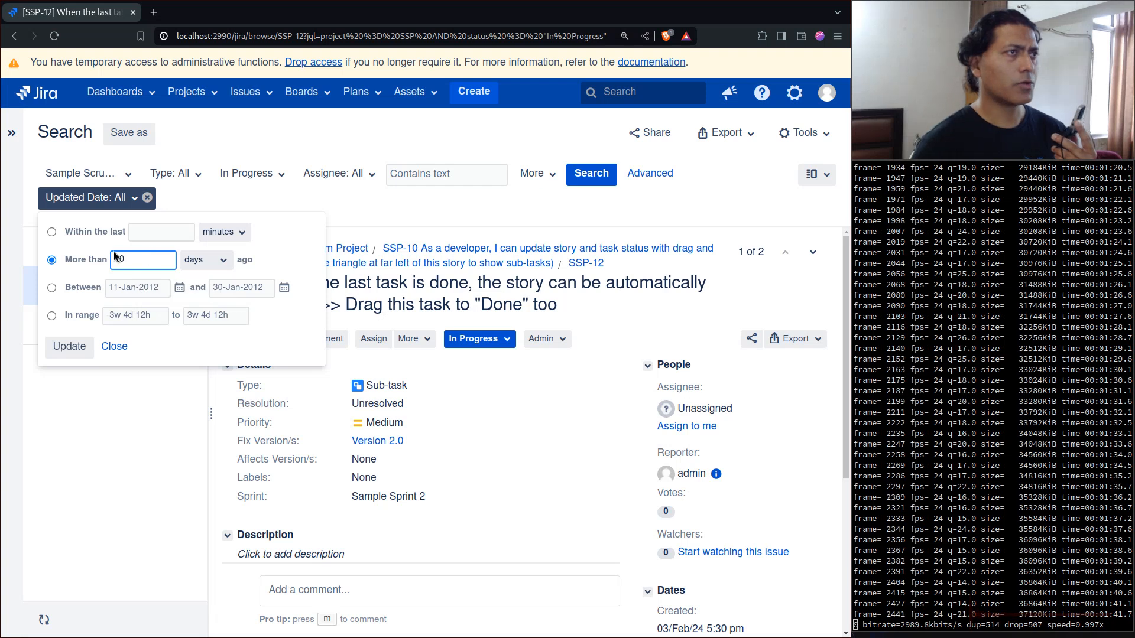
{"action": "left_click", "coordinate": [64, 348]}
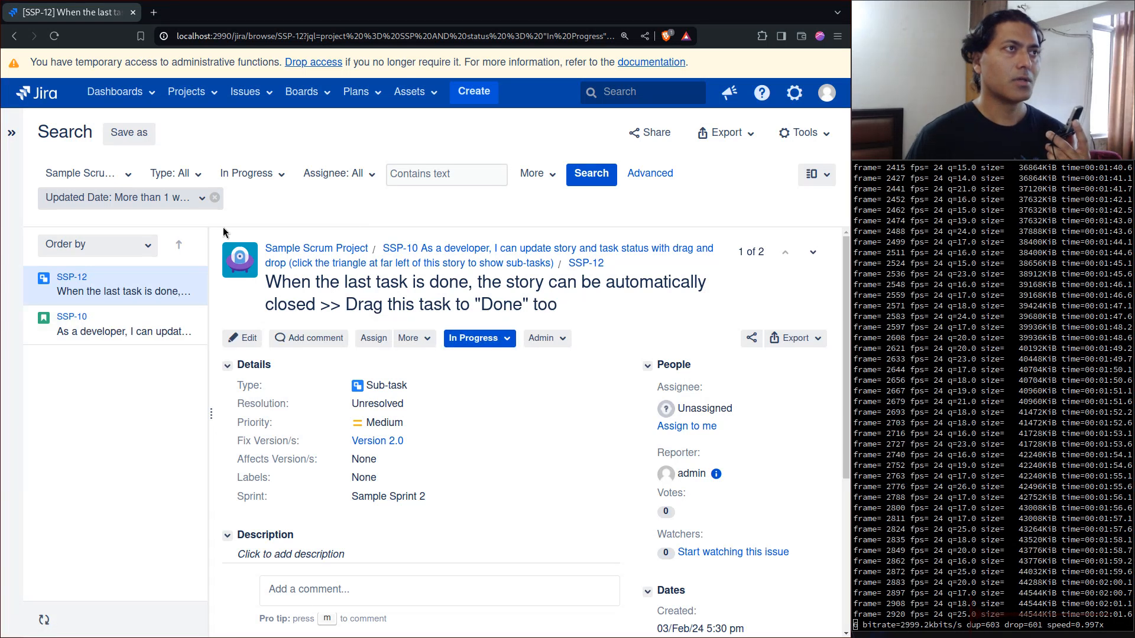
- Show the search as an advanced JQL query and copy the entire query text
{"action": "left_click", "coordinate": [660, 183]}
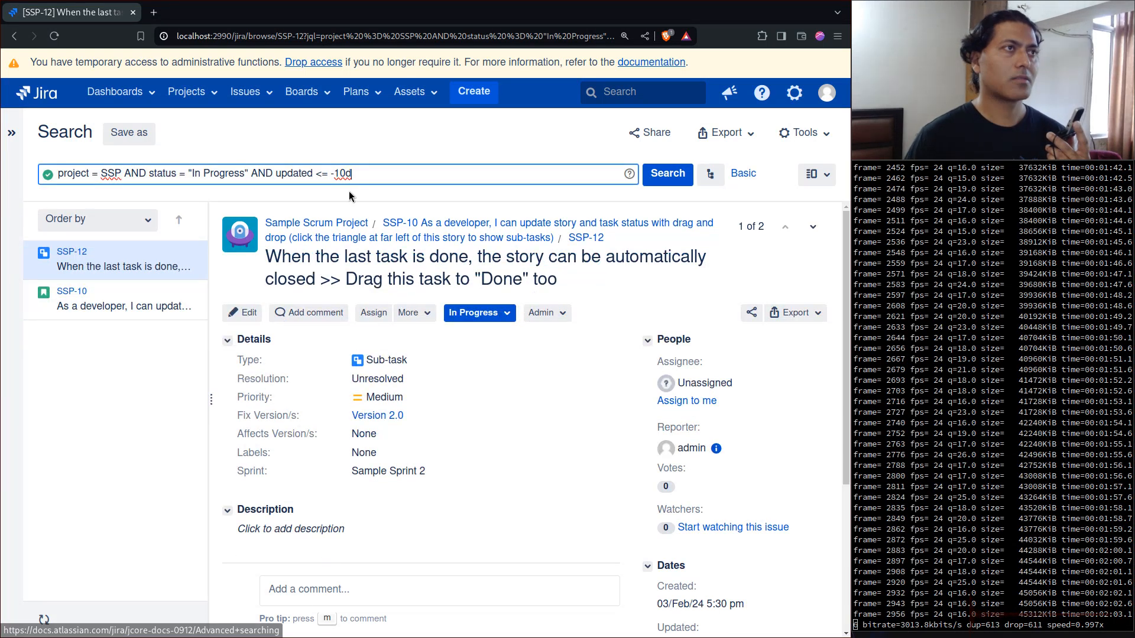
{"action": "triple_click", "coordinate": [377, 173]}
{"action": "right_click", "coordinate": [302, 172]}
{"action": "left_click", "coordinate": [318, 210]}
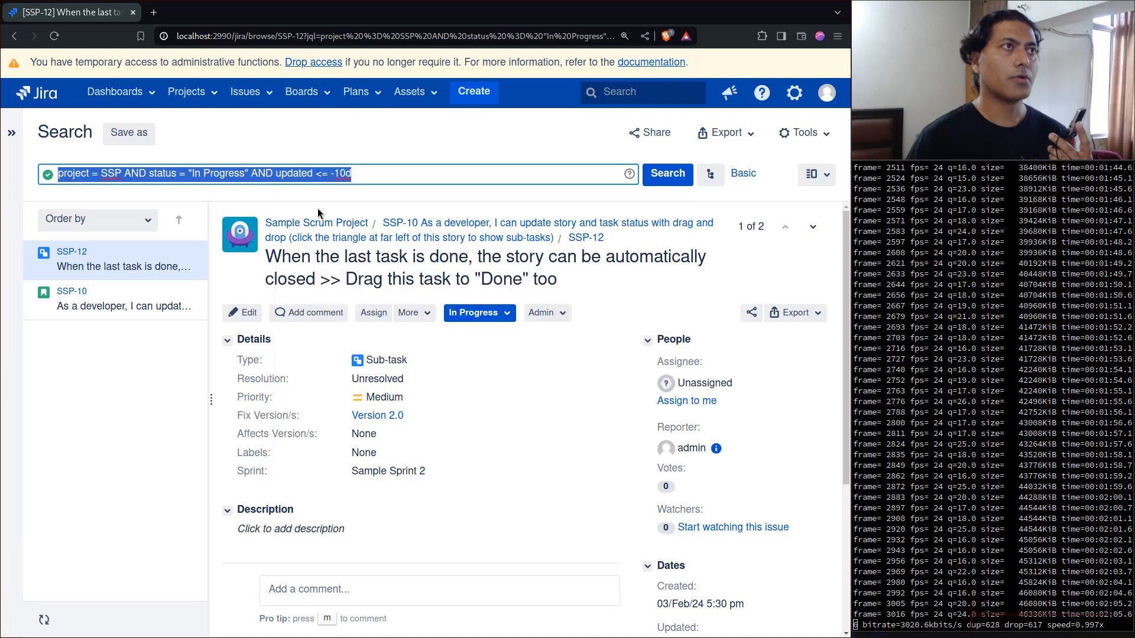
- Open the ScriptRunner administration in a new browser tab and start creating a new job
{"action": "left_click", "coordinate": [795, 95]}
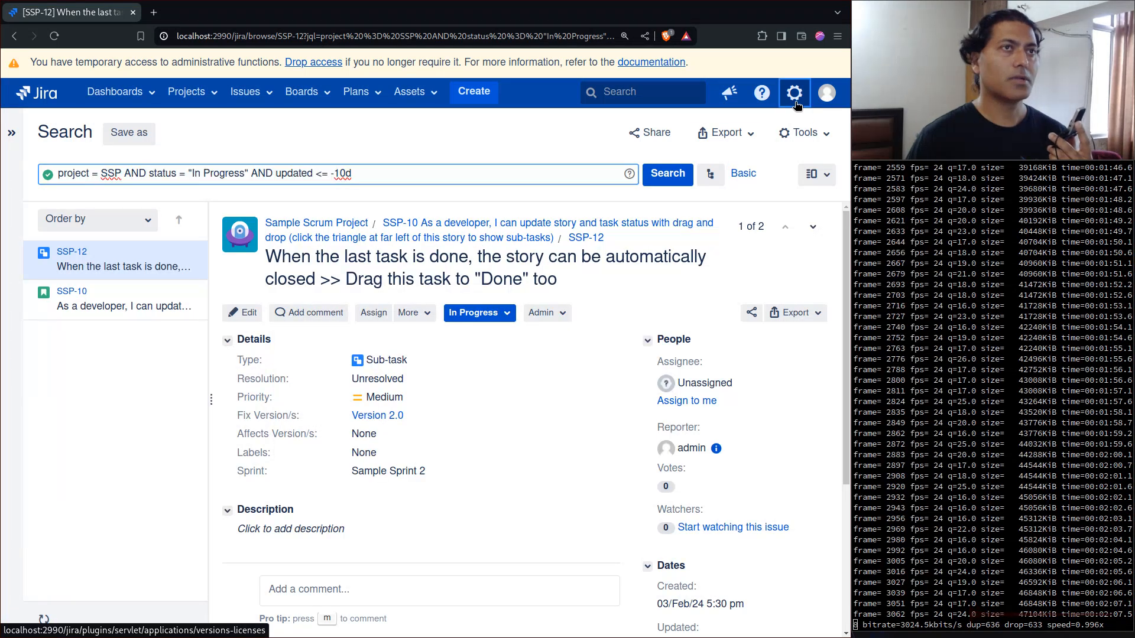
{"action": "right_click", "coordinate": [721, 300]}
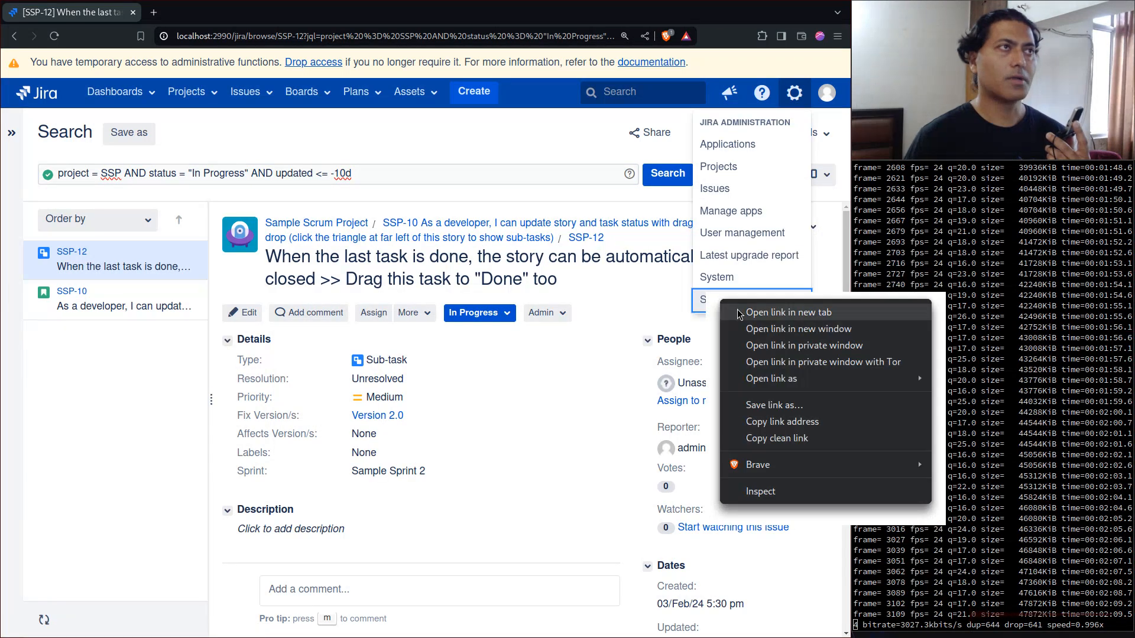
{"action": "left_click", "coordinate": [737, 312]}
{"action": "left_click", "coordinate": [226, 15]}
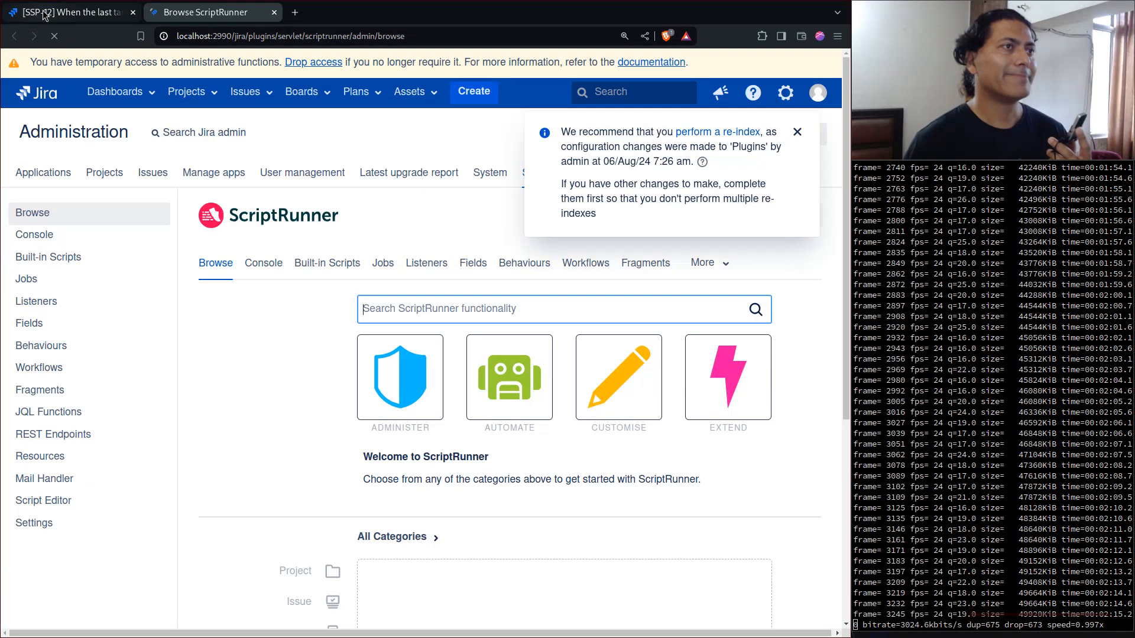
{"action": "left_click", "coordinate": [73, 12]}
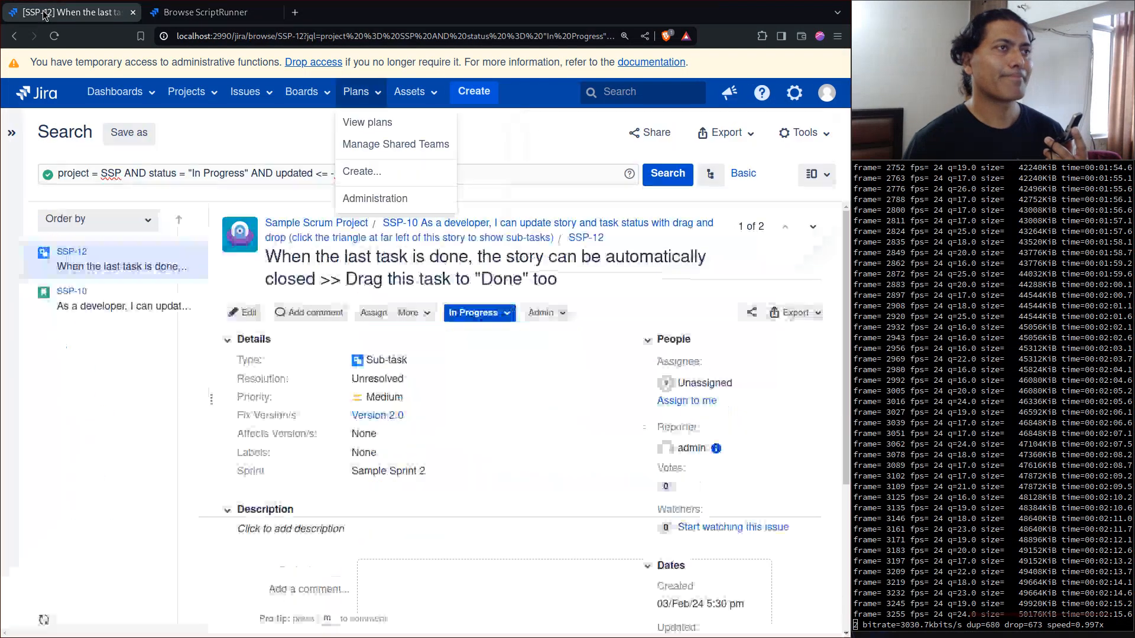
{"action": "left_click", "coordinate": [187, 14]}
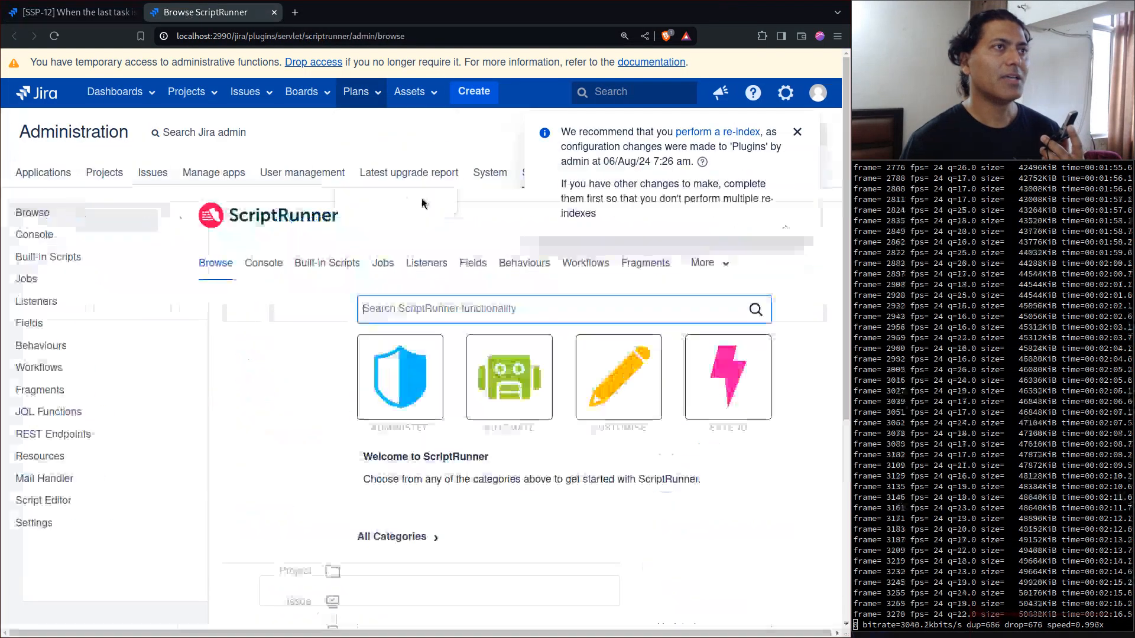
{"action": "left_click", "coordinate": [385, 264]}
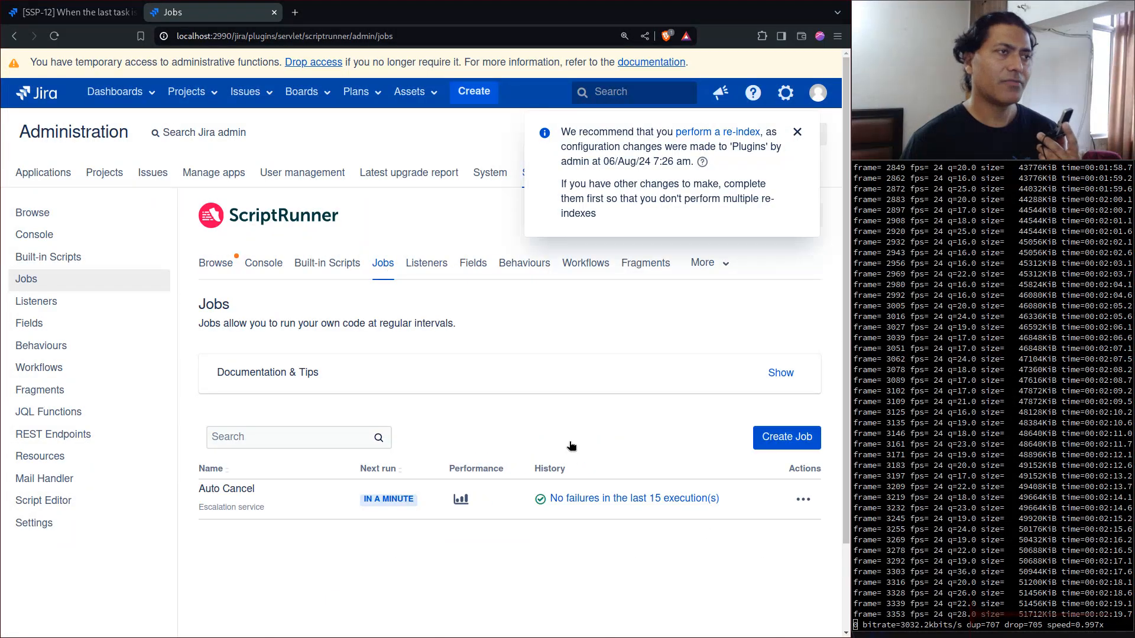
{"action": "left_click", "coordinate": [796, 437]}
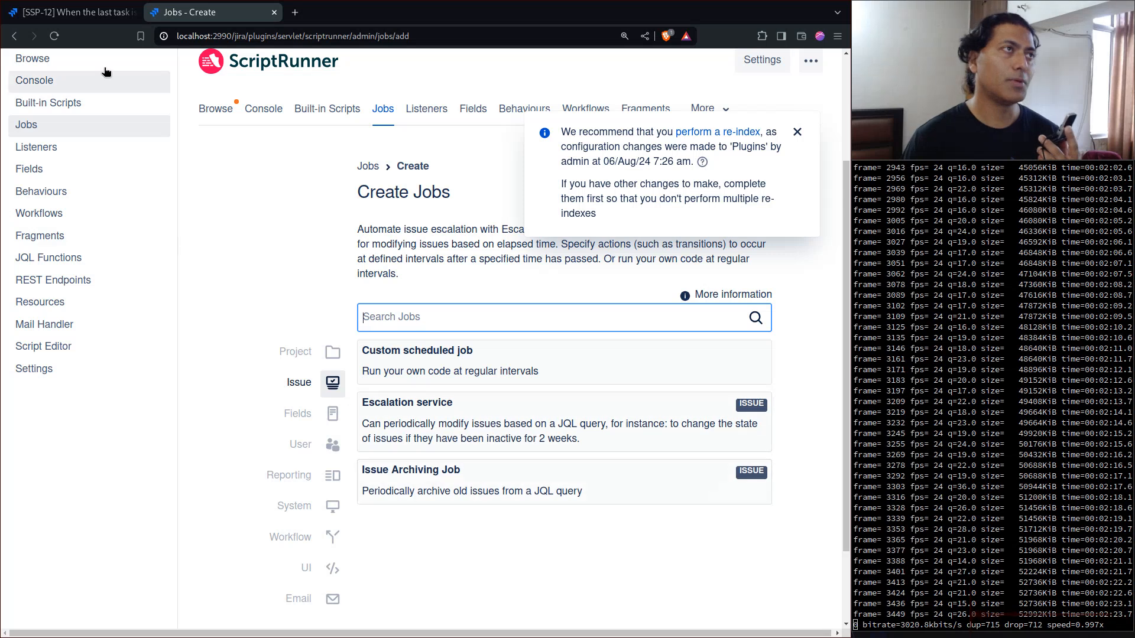
- Return to the issue search and examine the available workflow transitions of SSP-12 and SSP-10
{"action": "left_click", "coordinate": [78, 16]}
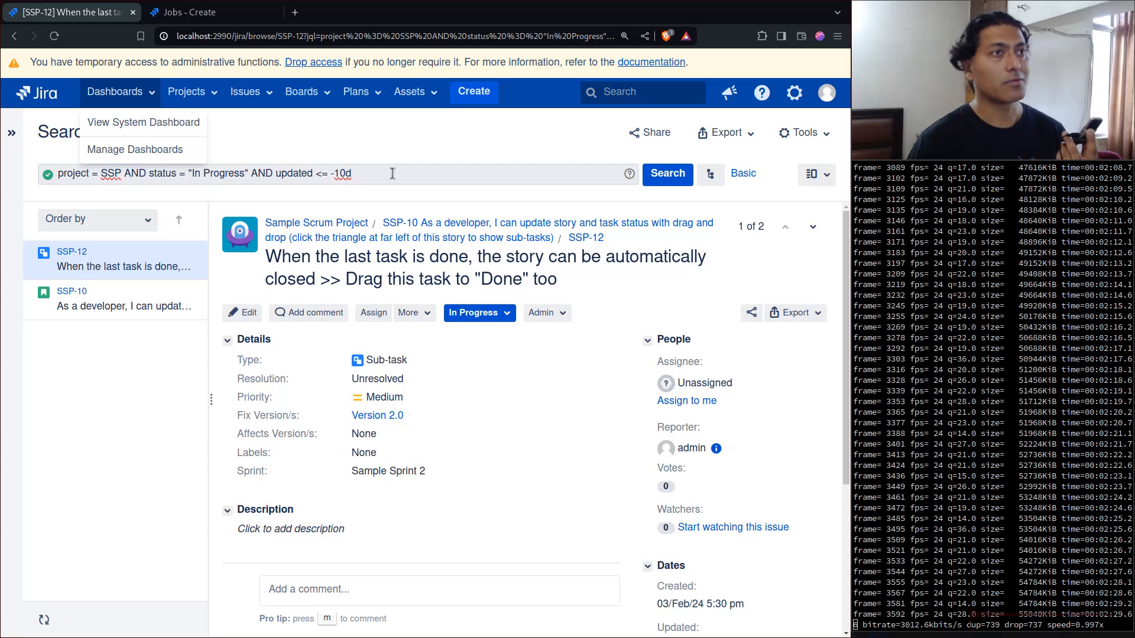
{"action": "left_click", "coordinate": [504, 318]}
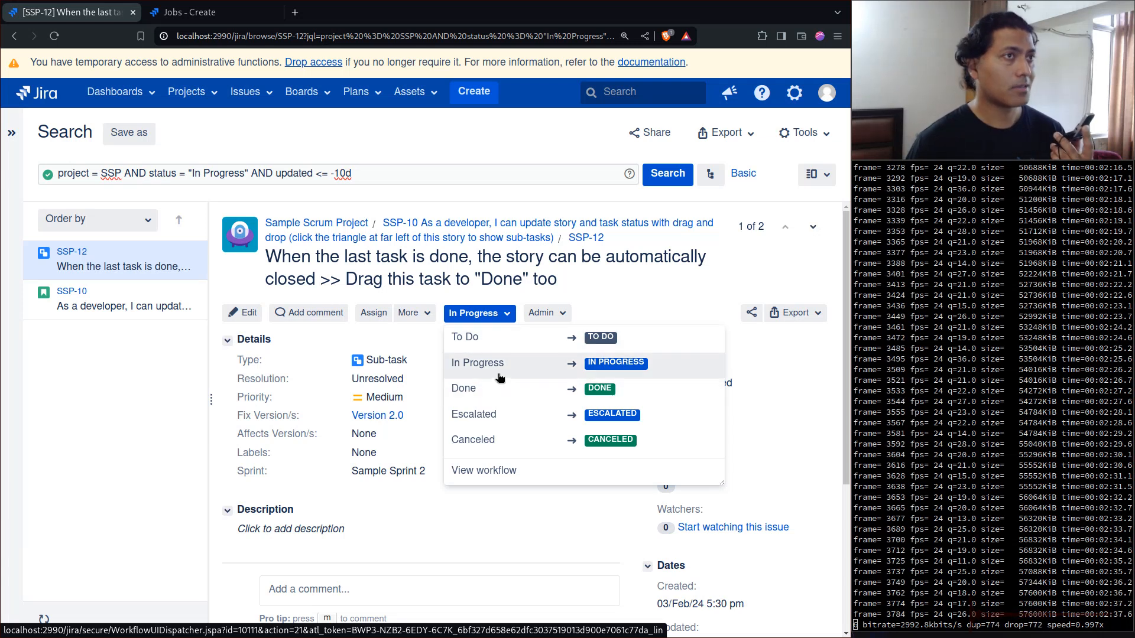
{"action": "left_click", "coordinate": [103, 298]}
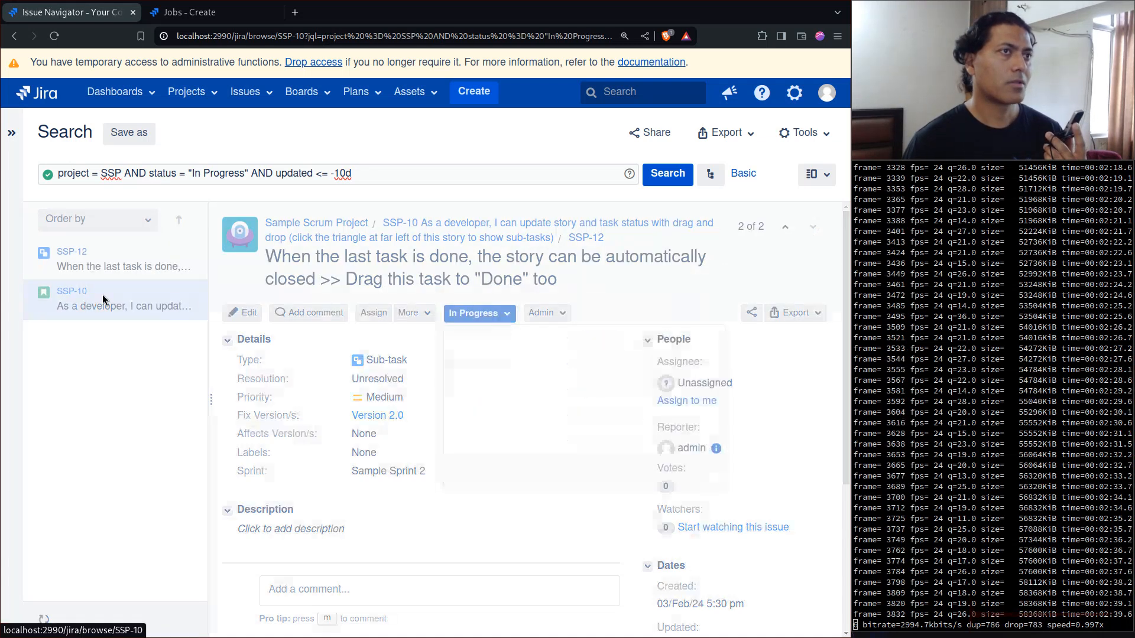
{"action": "left_click", "coordinate": [505, 323]}
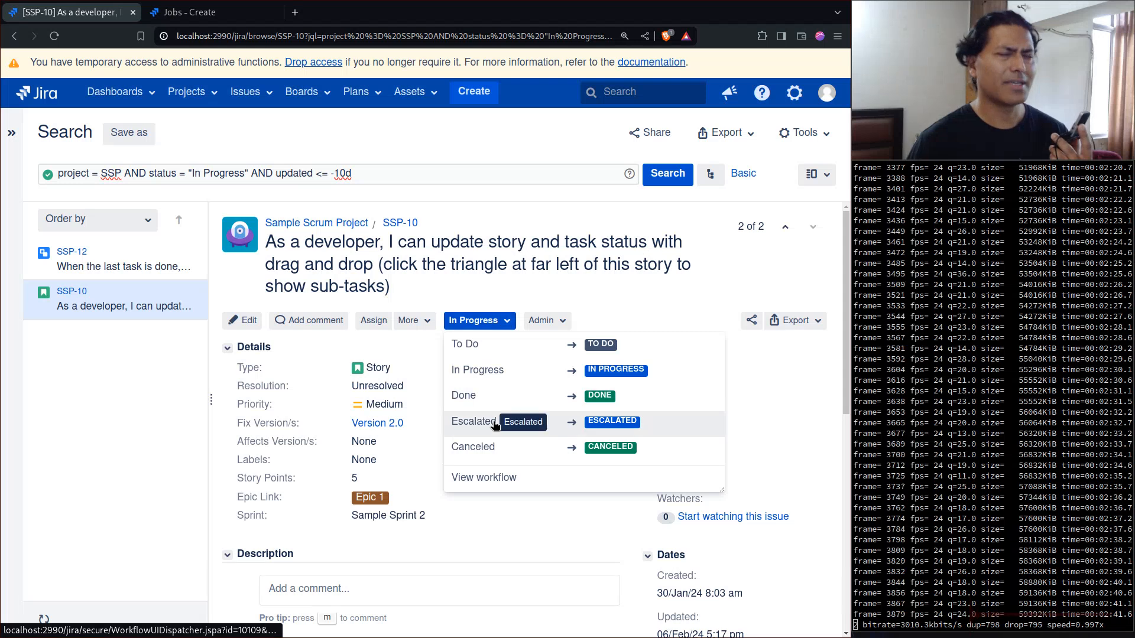
{"action": "left_click", "coordinate": [119, 380]}
- Go back to the ScriptRunner job creation page and choose the Escalation service job type
{"action": "left_click", "coordinate": [212, 18]}
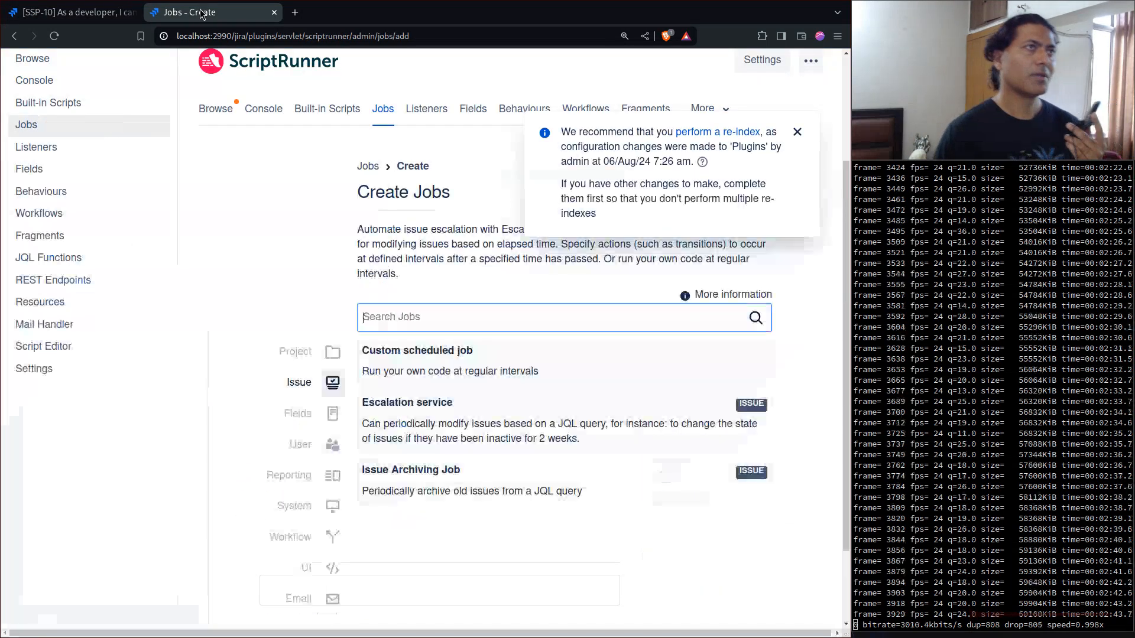
{"action": "left_click", "coordinate": [424, 416]}
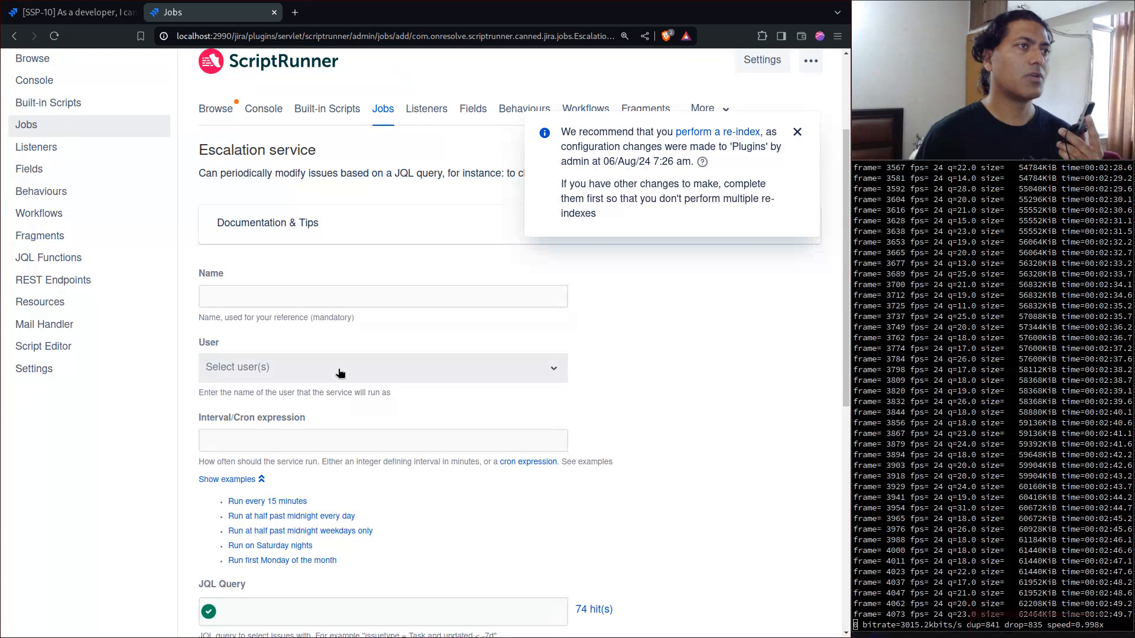
{"action": "left_click", "coordinate": [341, 374]}
{"action": "left_click", "coordinate": [641, 394]}
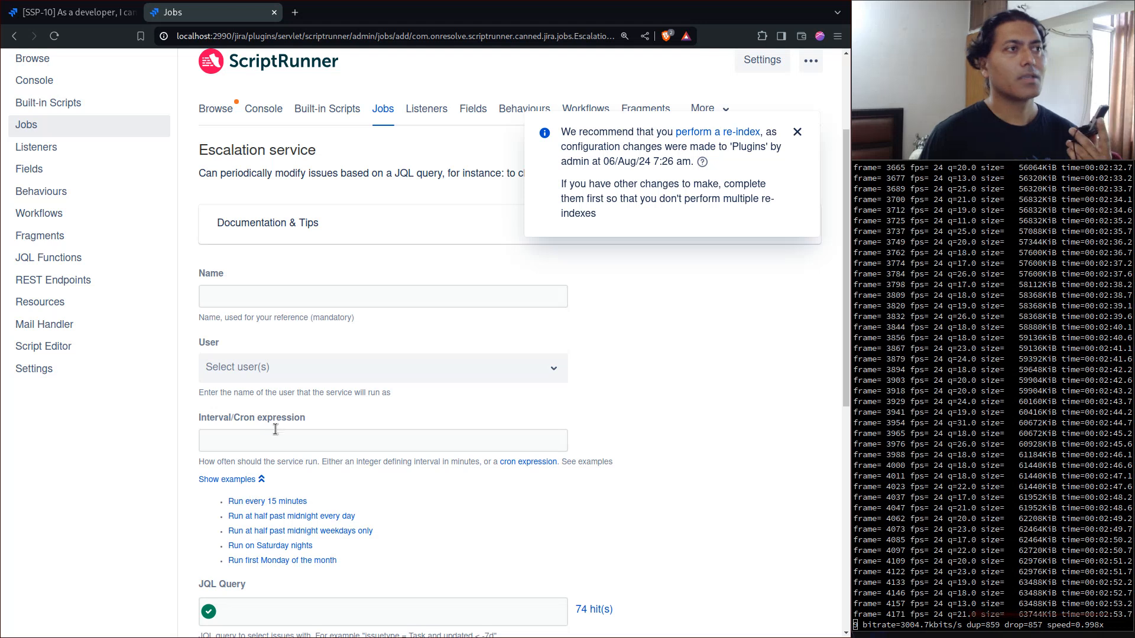
- Paste the copied query as the job's JQL query and set its interval with the "Run every 15 minutes" example
{"action": "scroll", "coordinate": [414, 444], "scroll_direction": "down", "scroll_amount": 3}
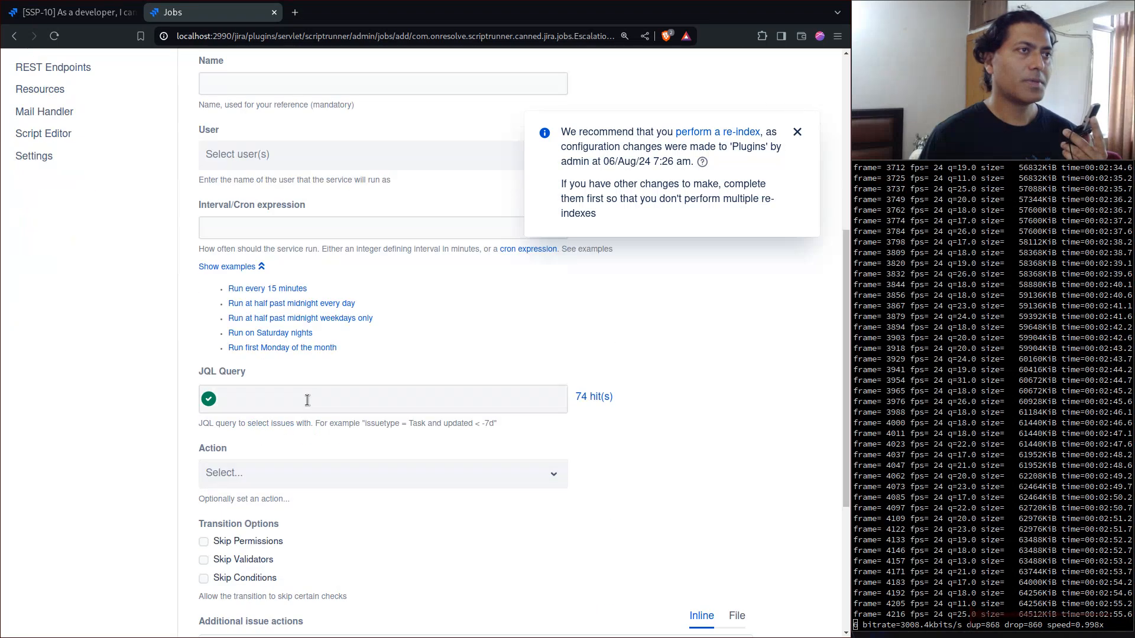
{"action": "left_click", "coordinate": [306, 403]}
{"action": "key", "text": "ctrl+v"}
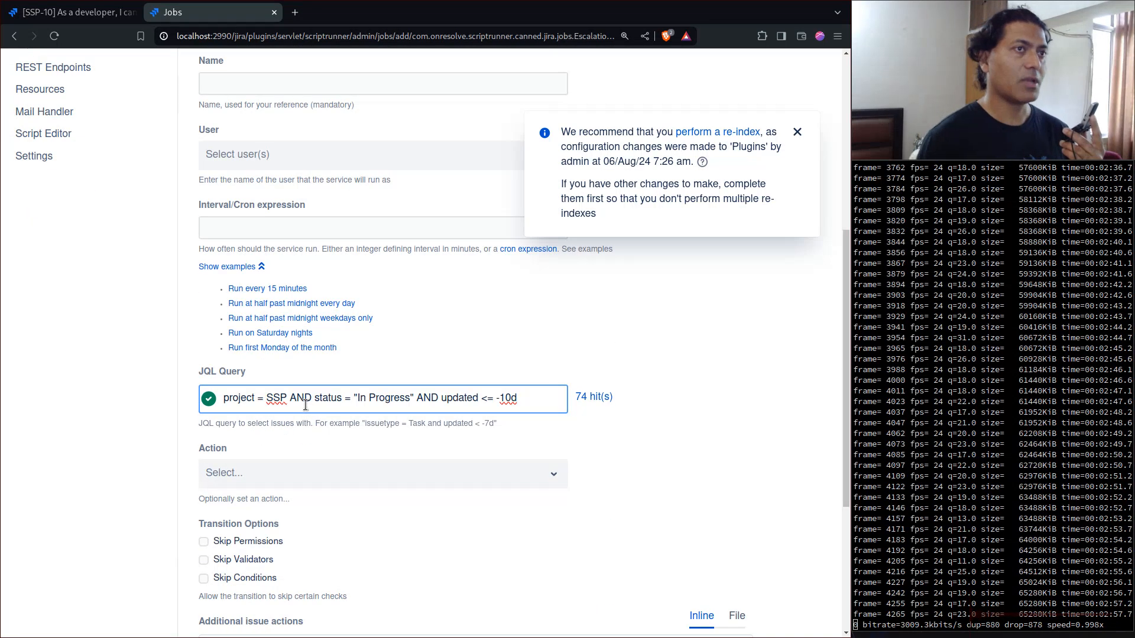
{"action": "scroll", "coordinate": [382, 407], "scroll_direction": "up", "scroll_amount": 2}
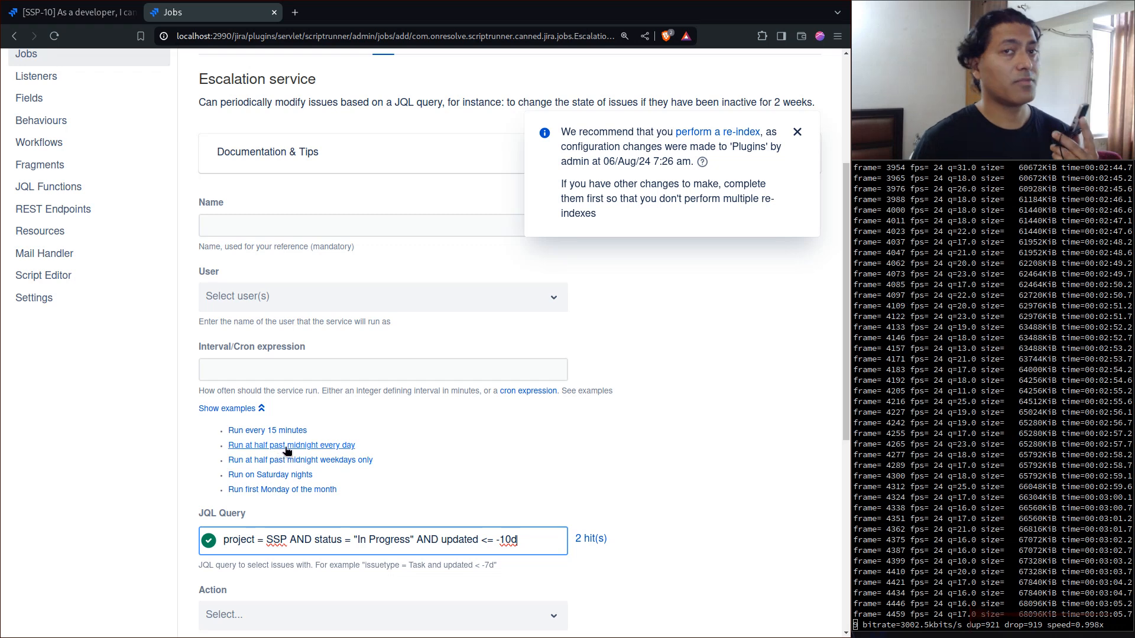
{"action": "left_click", "coordinate": [266, 431]}
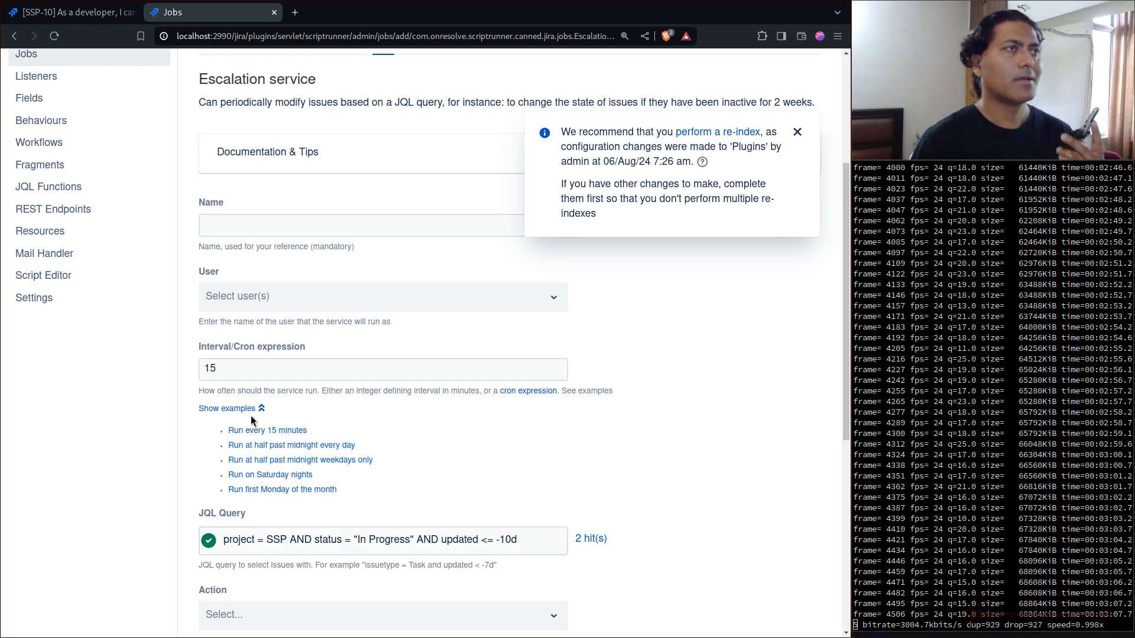
- Name the escalation service job "Auto close issues"
{"action": "left_click", "coordinate": [279, 229]}
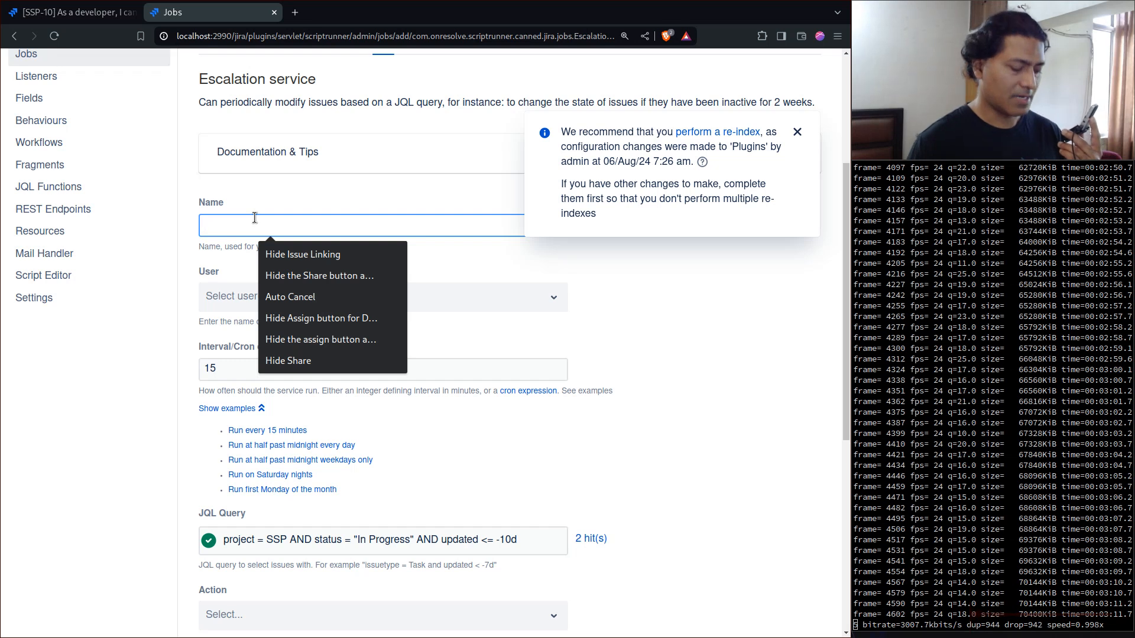
{"action": "type", "text": "Aut"}
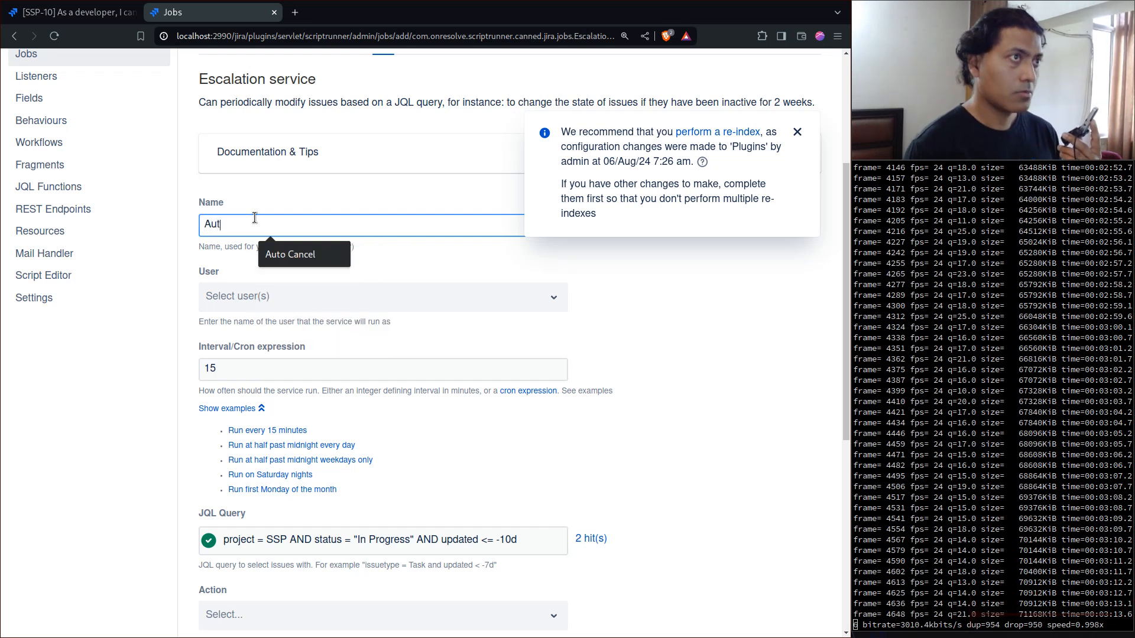
{"action": "type", "text": "o clo"}
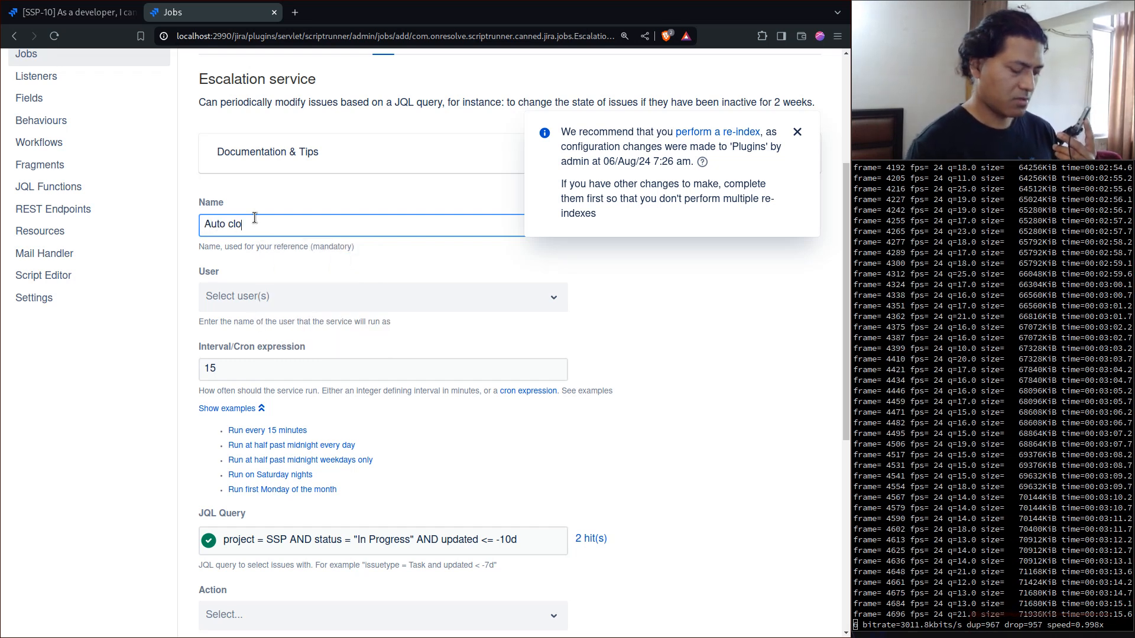
{"action": "type", "text": "se issues"}
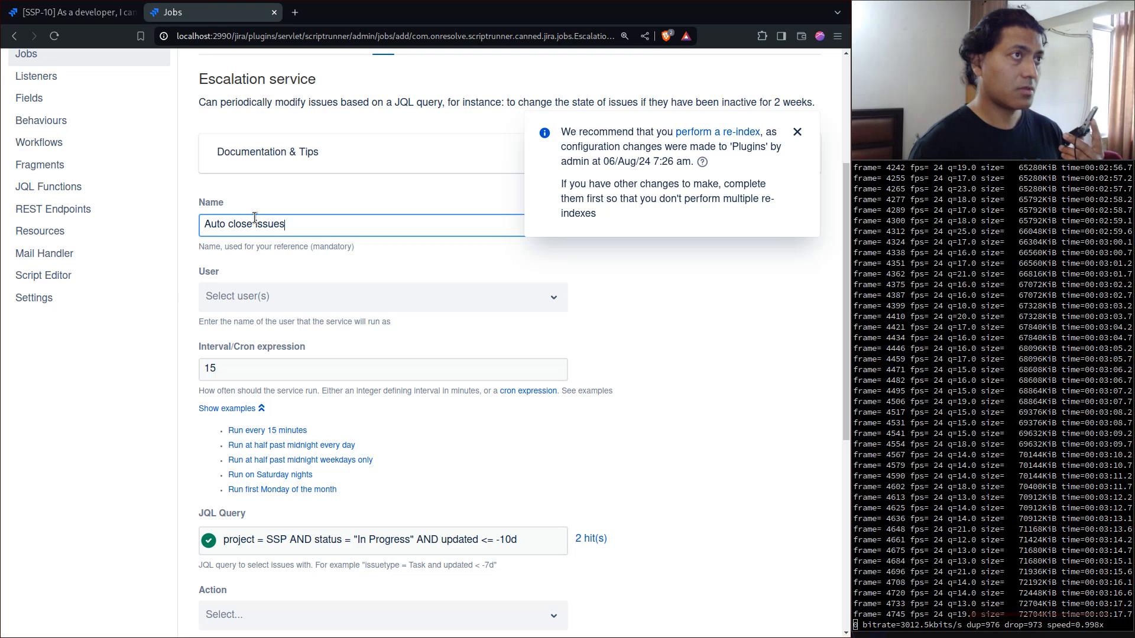
- Search for the admin account and set it as the user the job runs as
{"action": "left_click", "coordinate": [467, 310]}
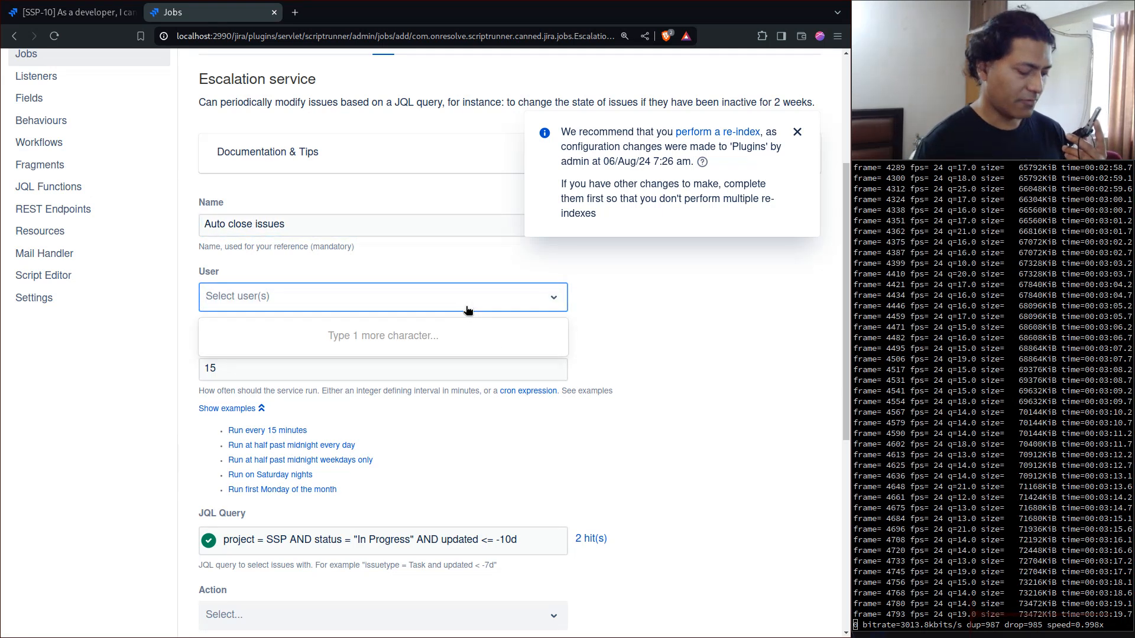
{"action": "type", "text": "admin"}
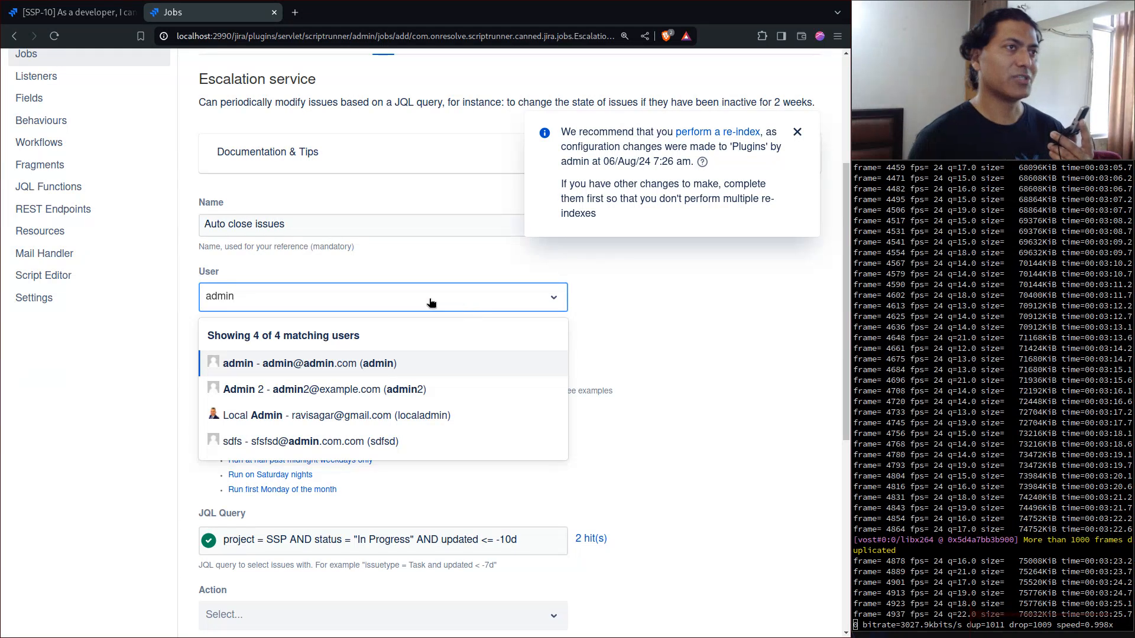
{"action": "left_click", "coordinate": [316, 370]}
- Open the job's action choices, and switch to the issue search to examine SSP-10's workflow diagram
{"action": "scroll", "coordinate": [354, 361], "scroll_direction": "down", "scroll_amount": 5}
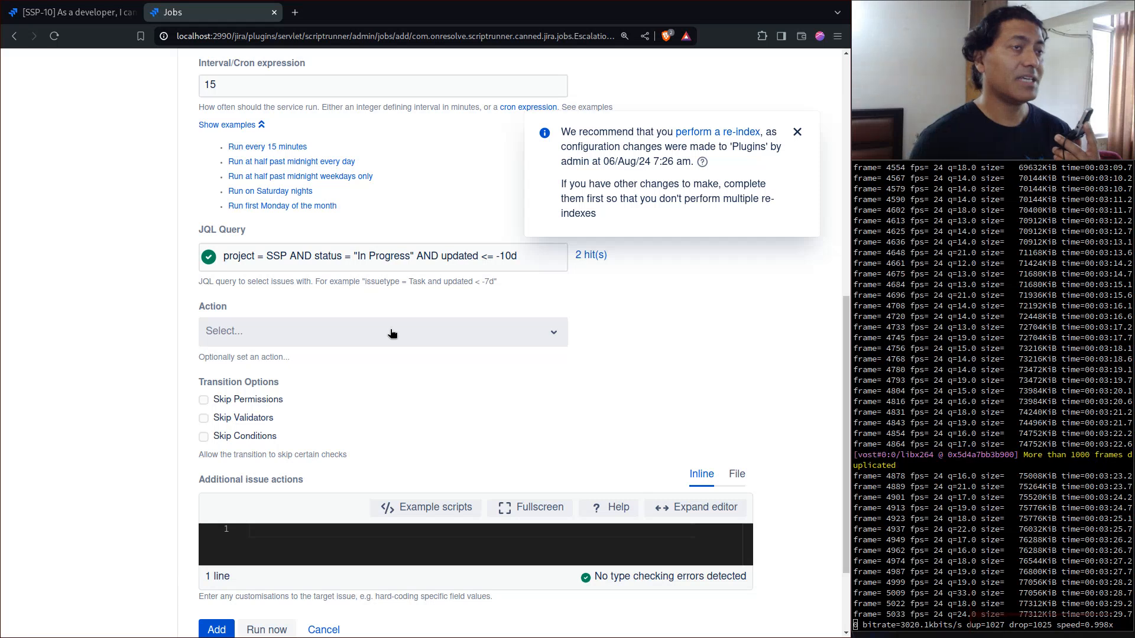
{"action": "left_click", "coordinate": [393, 335]}
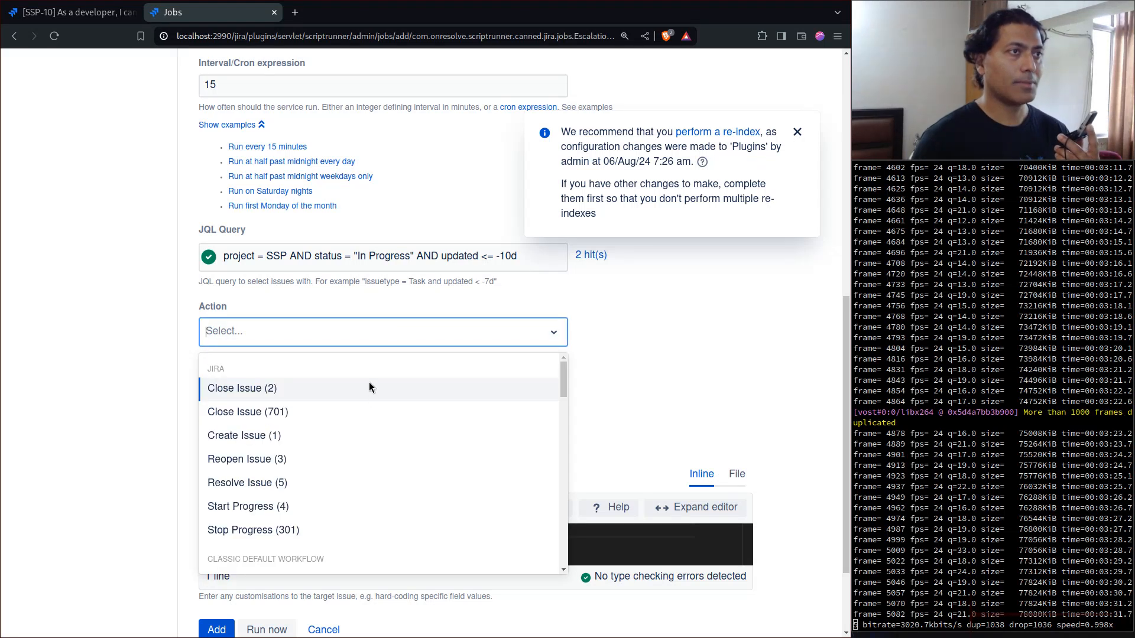
{"action": "left_click", "coordinate": [76, 15]}
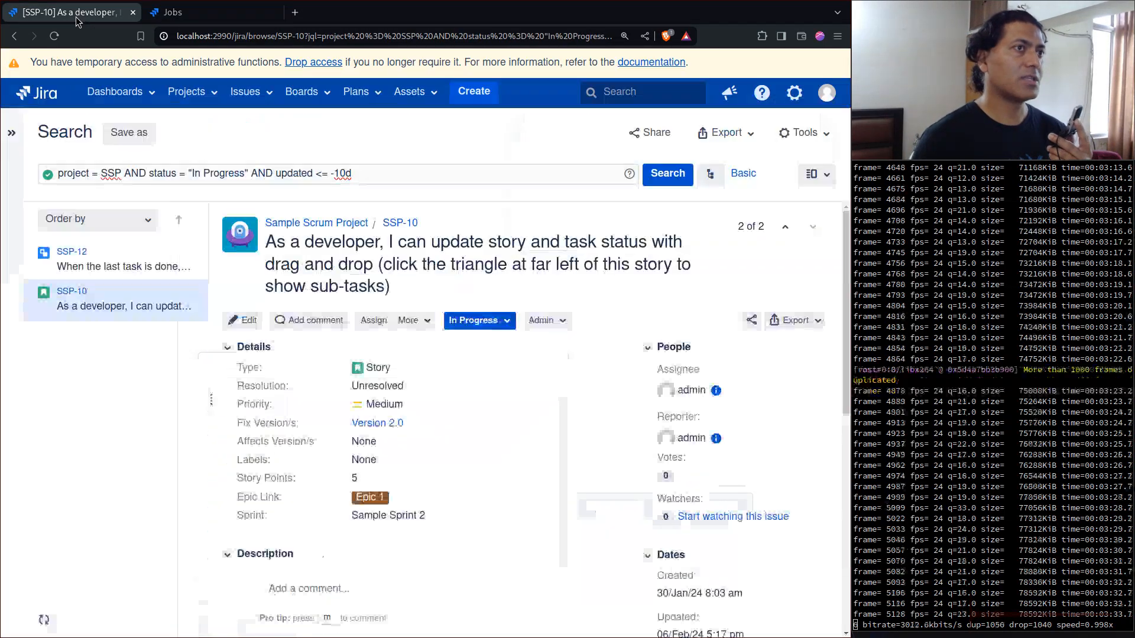
{"action": "left_click", "coordinate": [506, 325]}
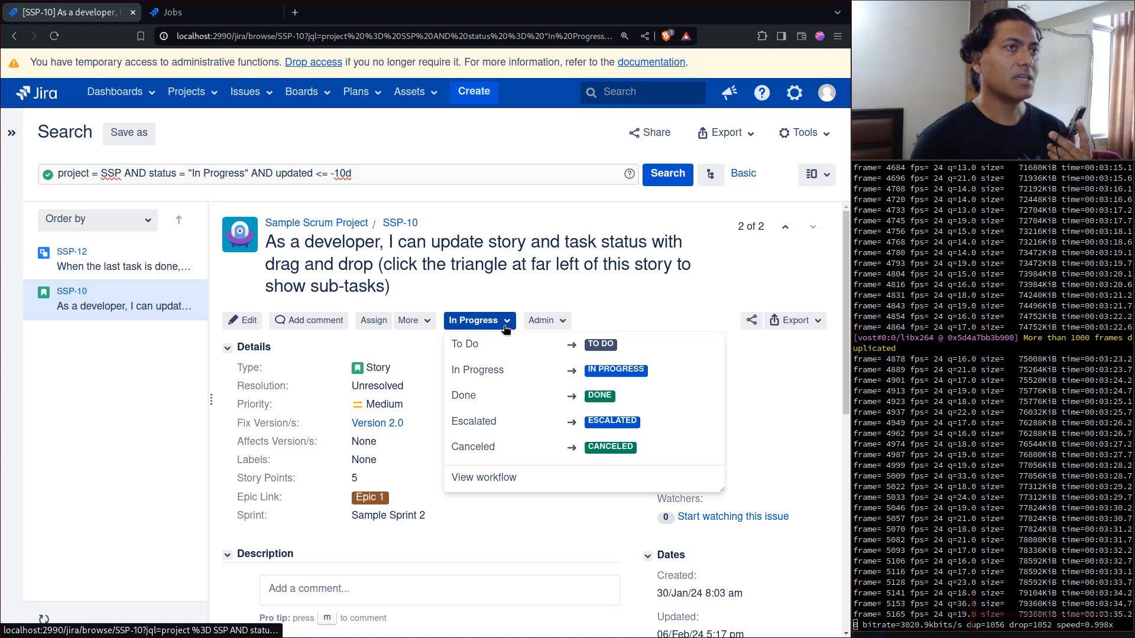
{"action": "left_click", "coordinate": [476, 477]}
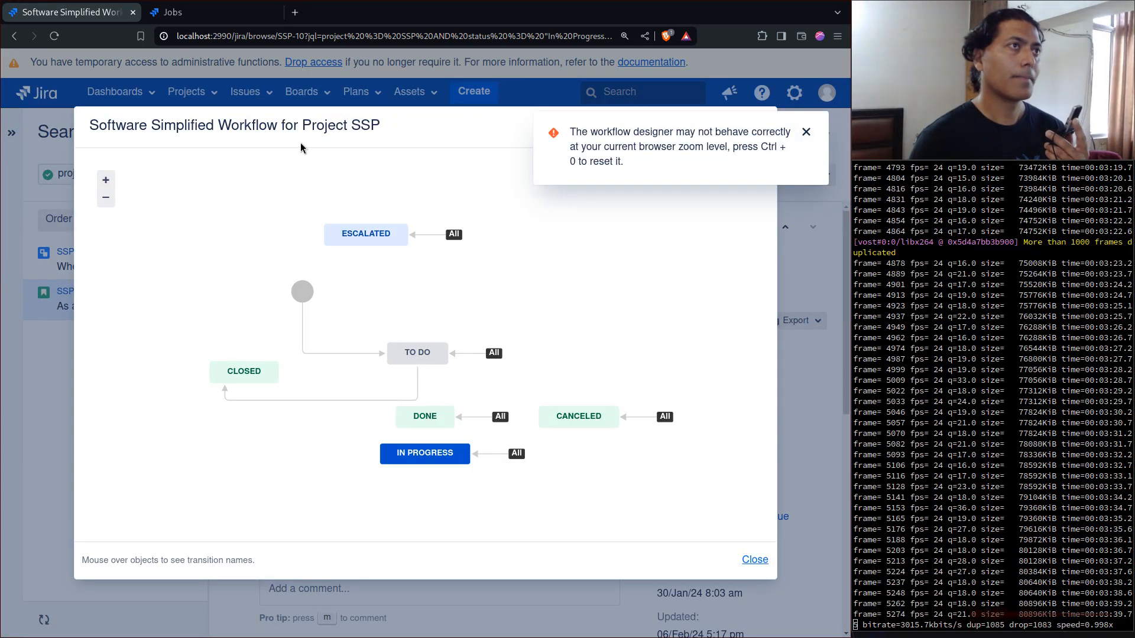
{"action": "left_click", "coordinate": [748, 564]}
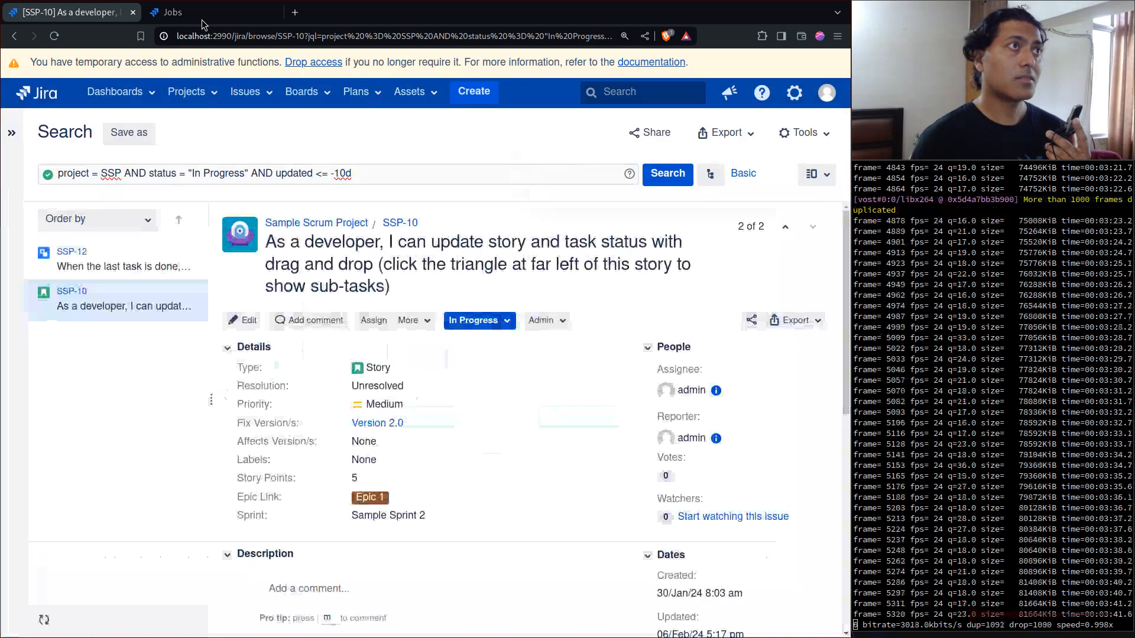
- Return to the job form, set the action to Close (41) from the SSP project's workflow, and enable skipping permissions, validators and conditions
{"action": "key", "text": "ctrl+Tab"}
{"action": "left_click", "coordinate": [547, 335]}
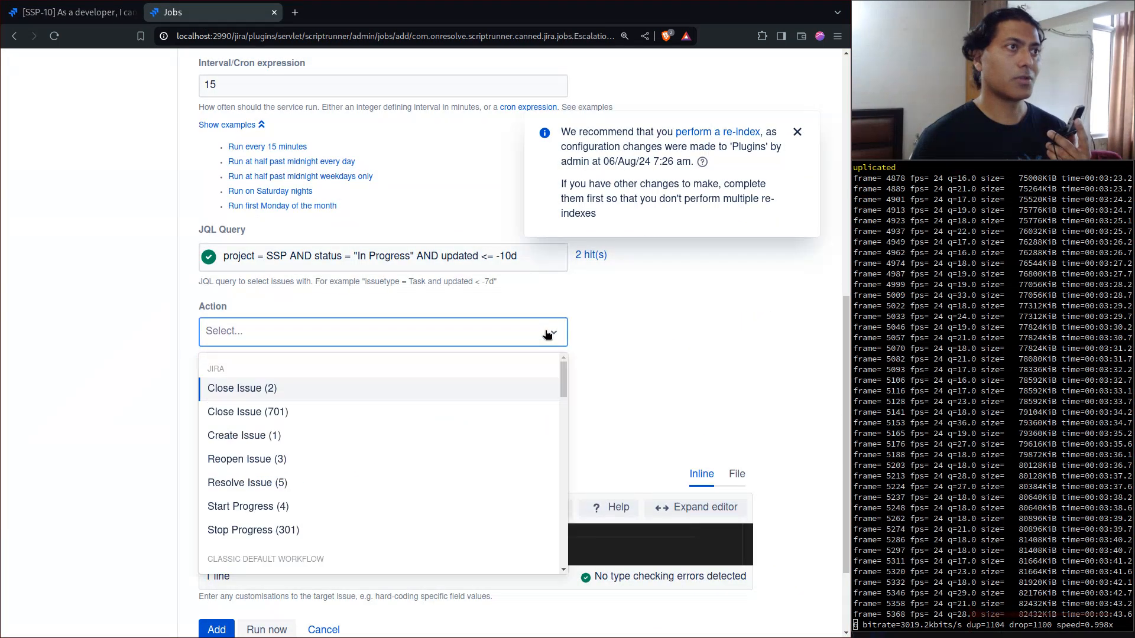
{"action": "scroll", "coordinate": [438, 402], "scroll_direction": "down", "scroll_amount": 3}
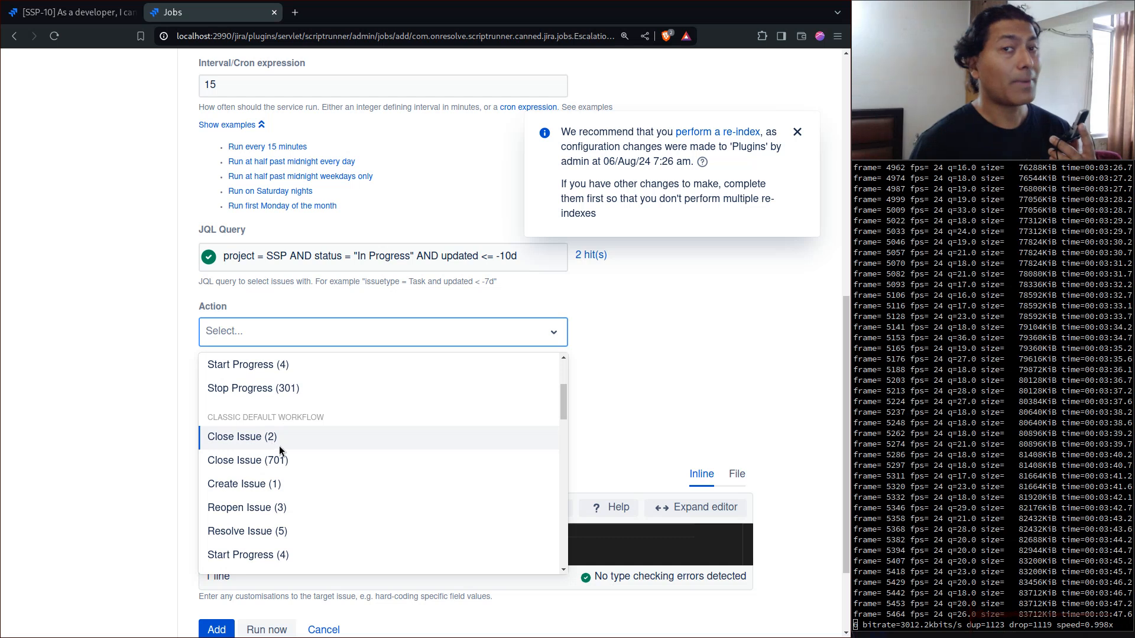
{"action": "scroll", "coordinate": [311, 448], "scroll_direction": "down", "scroll_amount": 3}
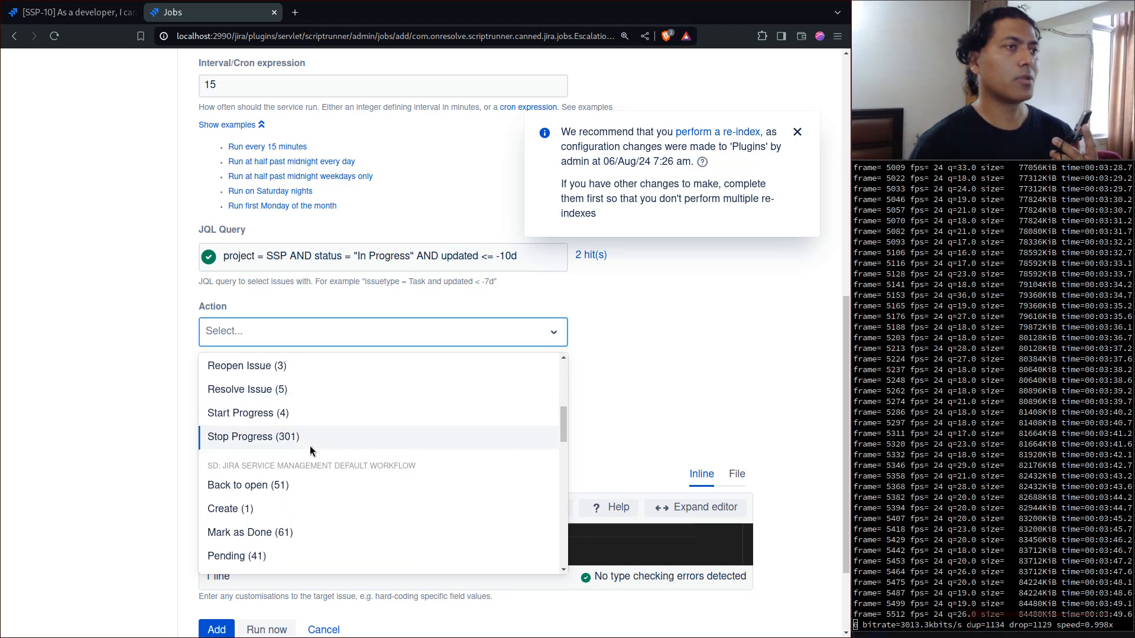
{"action": "scroll", "coordinate": [428, 470], "scroll_direction": "down", "scroll_amount": 4}
{"action": "scroll", "coordinate": [422, 462], "scroll_direction": "down", "scroll_amount": 5}
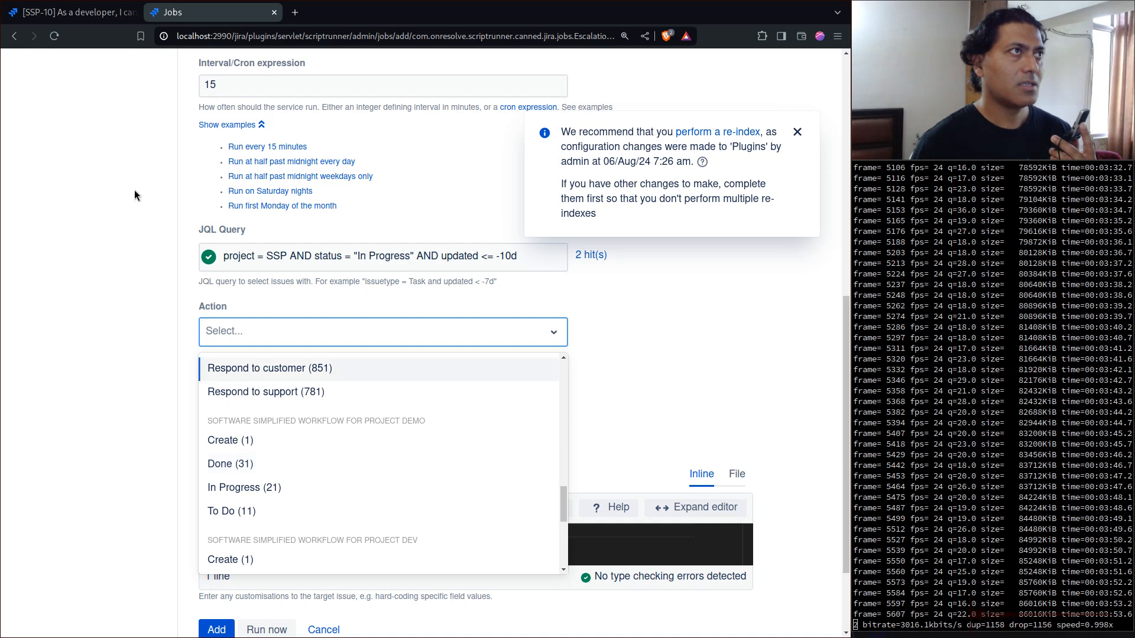
{"action": "scroll", "coordinate": [347, 430], "scroll_direction": "down", "scroll_amount": 3}
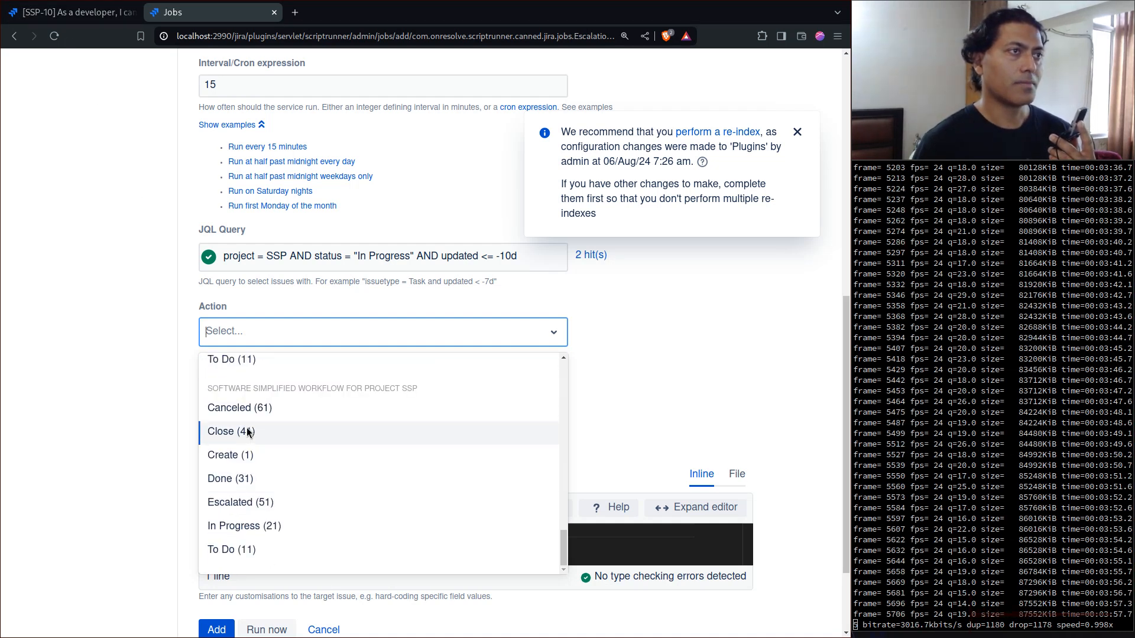
{"action": "left_click", "coordinate": [239, 437]}
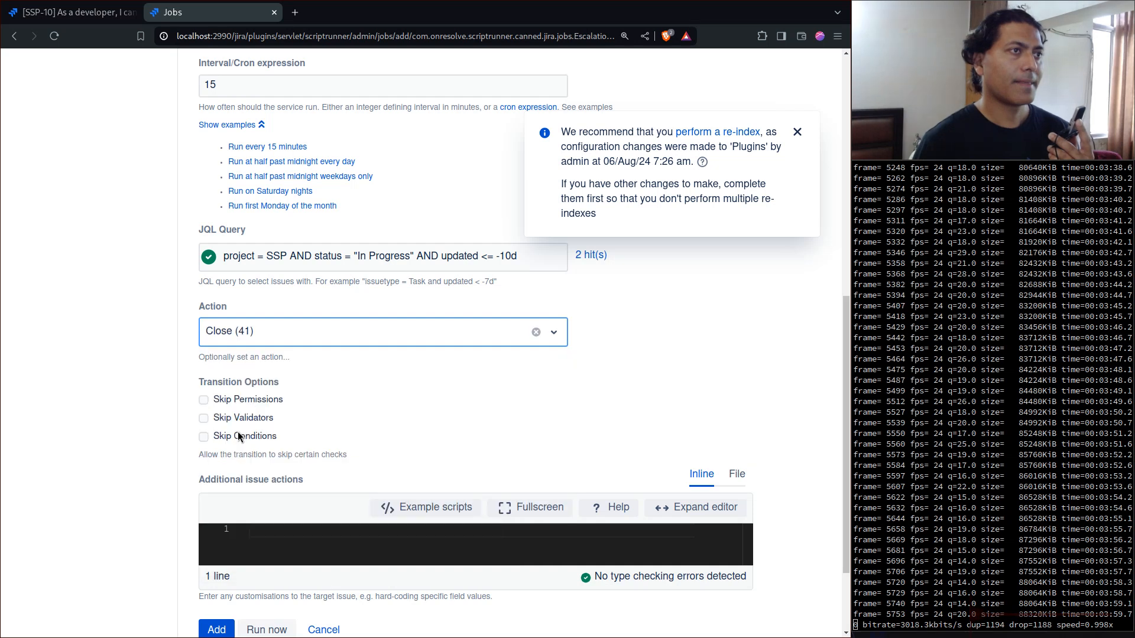
{"action": "left_click", "coordinate": [234, 401]}
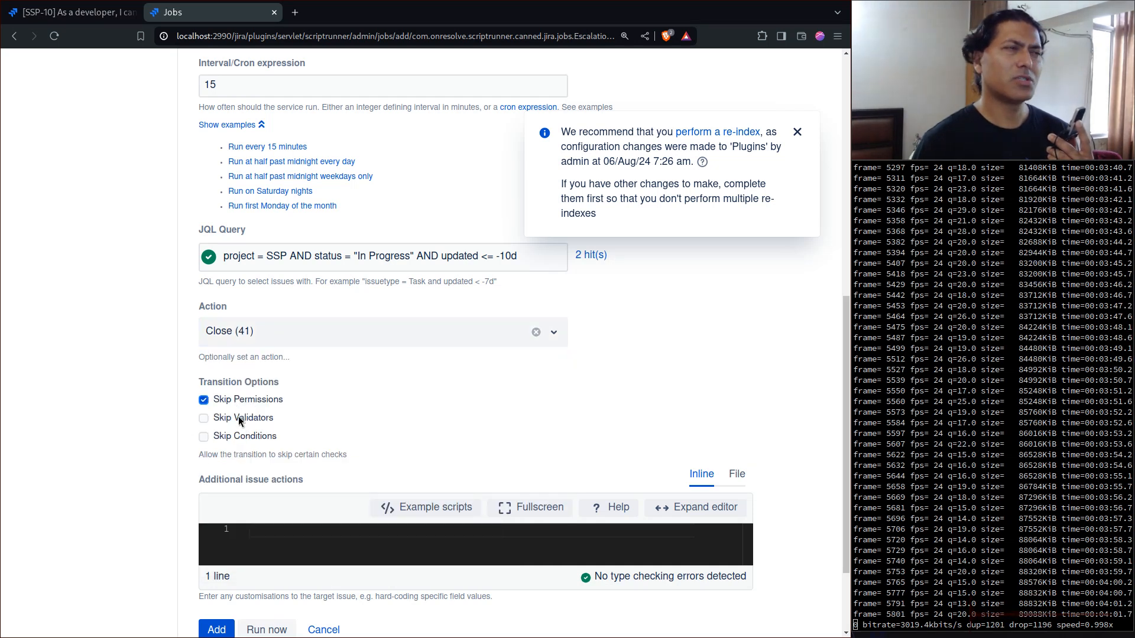
{"action": "left_click", "coordinate": [231, 434]}
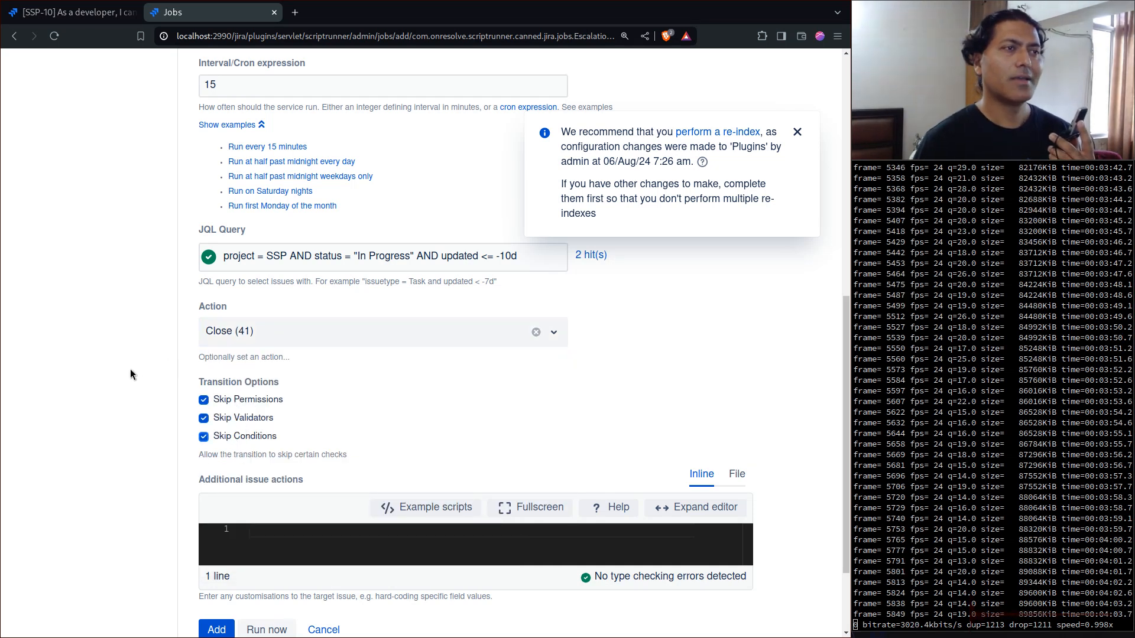
- Copy the "Add a comment" example script and paste it into the job's additional issue actions
{"action": "left_click", "coordinate": [422, 510]}
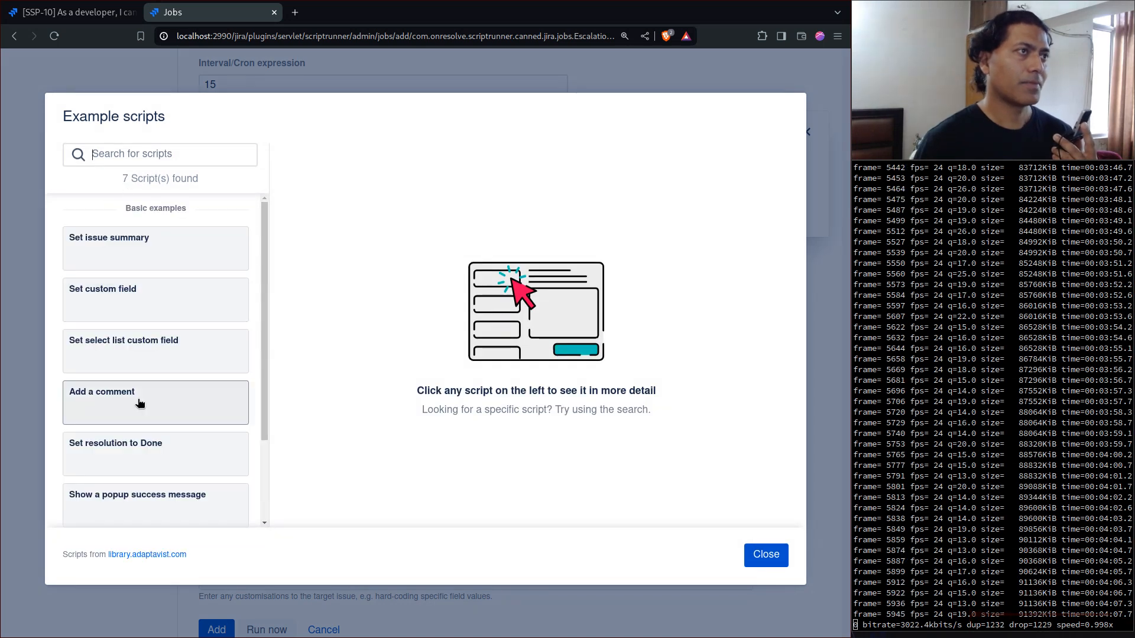
{"action": "left_click", "coordinate": [141, 402]}
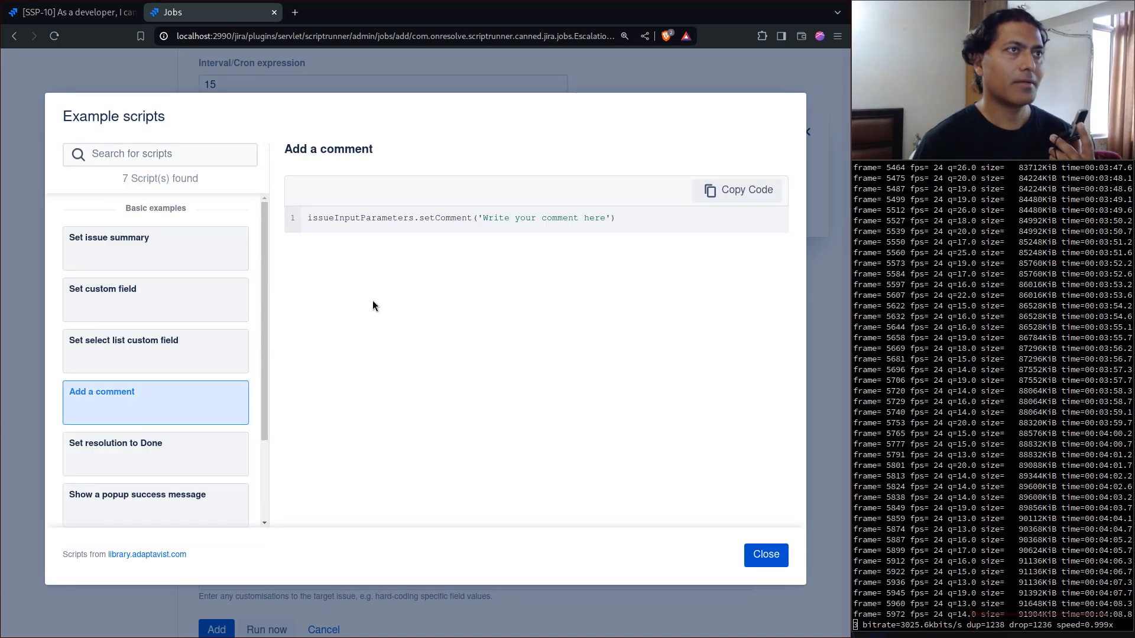
{"action": "left_click", "coordinate": [748, 189]}
{"action": "left_click", "coordinate": [765, 555]}
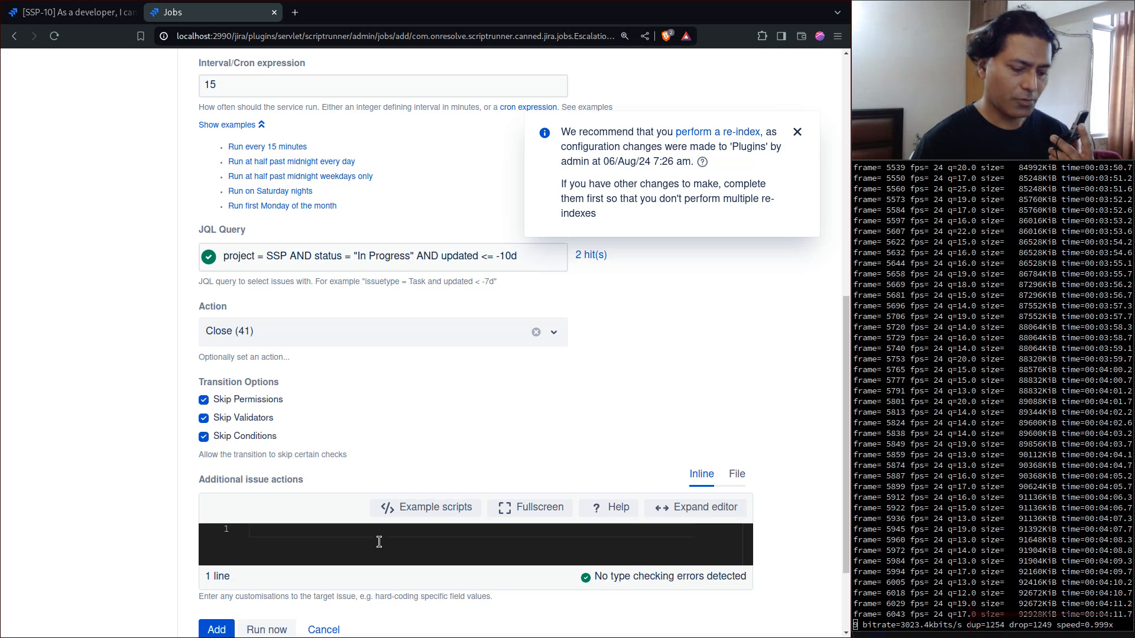
{"action": "key", "text": "ctrl+v"}
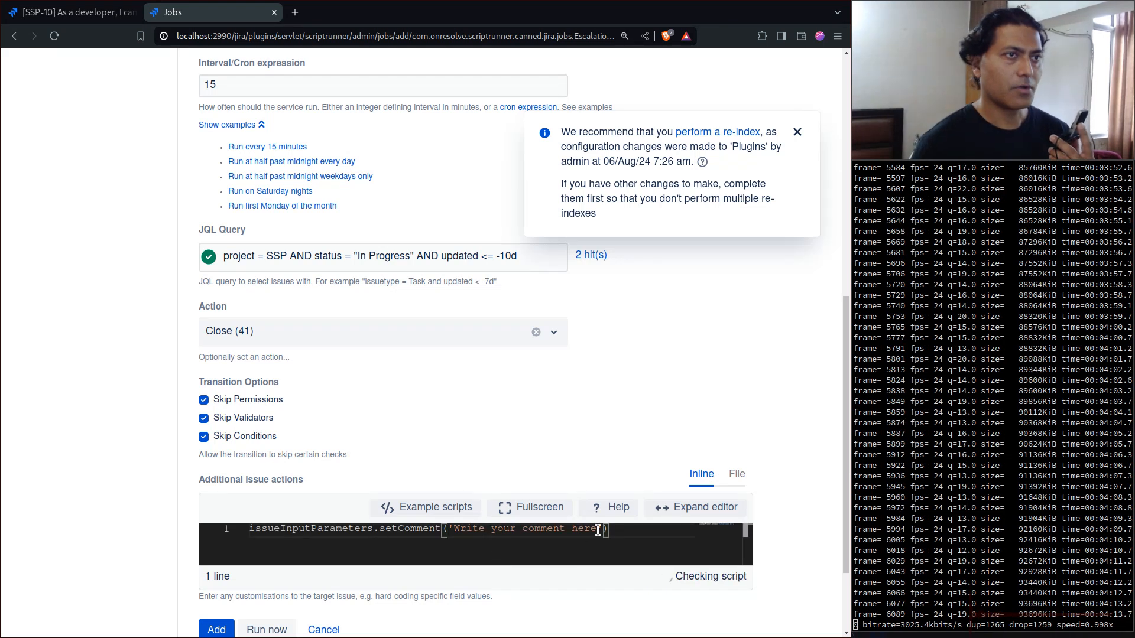
- Replace the placeholder comment text in the setComment call with 'Auto closed'
{"action": "left_click_drag", "start_coordinate": [597, 530], "coordinate": [448, 531]}
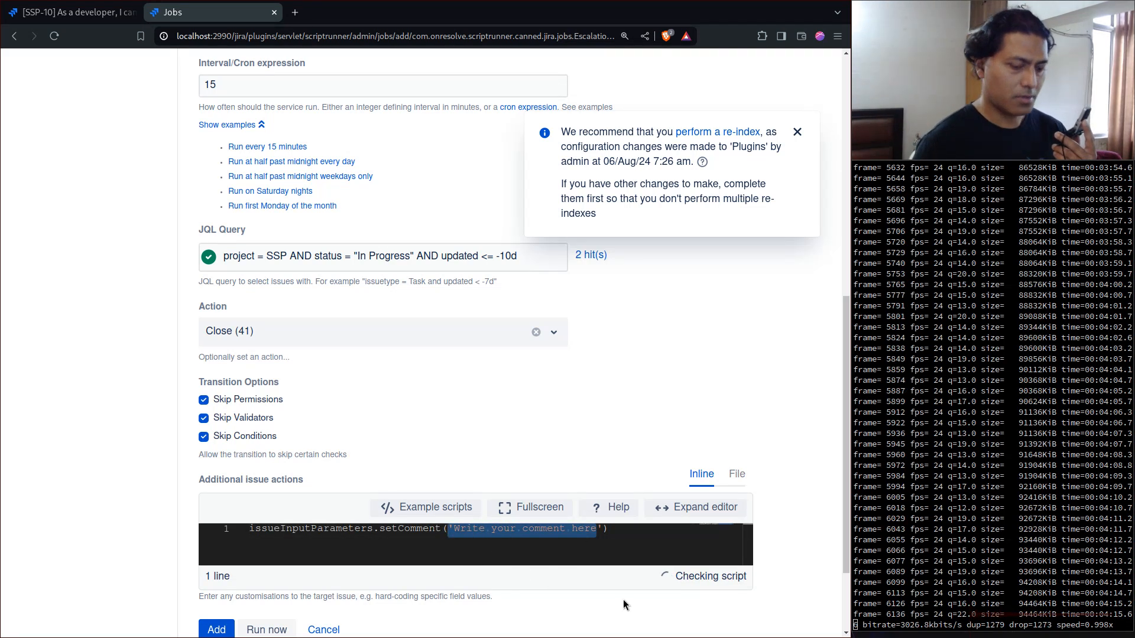
{"action": "key", "text": "Right"}
{"action": "key", "text": "BackSpace"}
{"action": "key", "text": "BackSpace"}
{"action": "key", "text": "BackSpace"}
{"action": "key", "text": "BackSpace"}
{"action": "key", "text": "BackSpace"}
{"action": "key", "text": "BackSpace"}
{"action": "key", "text": "BackSpace"}
{"action": "key", "text": "BackSpace"}
{"action": "key", "text": "BackSpace"}
{"action": "key", "text": "BackSpace"}
{"action": "key", "text": "BackSpace"}
{"action": "key", "text": "BackSpace"}
{"action": "key", "text": "BackSpace"}
{"action": "key", "text": "BackSpace"}
{"action": "key", "text": "BackSpace"}
{"action": "key", "text": "BackSpace"}
{"action": "key", "text": "BackSpace"}
{"action": "key", "text": "BackSpace"}
{"action": "key", "text": "BackSpace"}
{"action": "key", "text": "BackSpace"}
{"action": "key", "text": "BackSpace"}
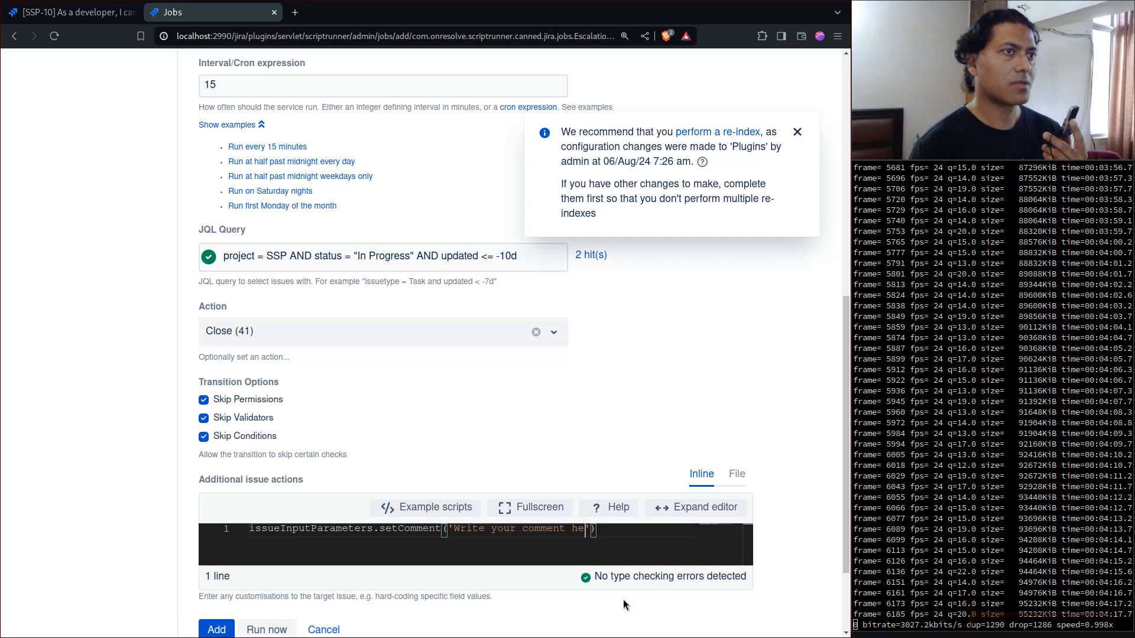
{"action": "key", "text": "BackSpace"}
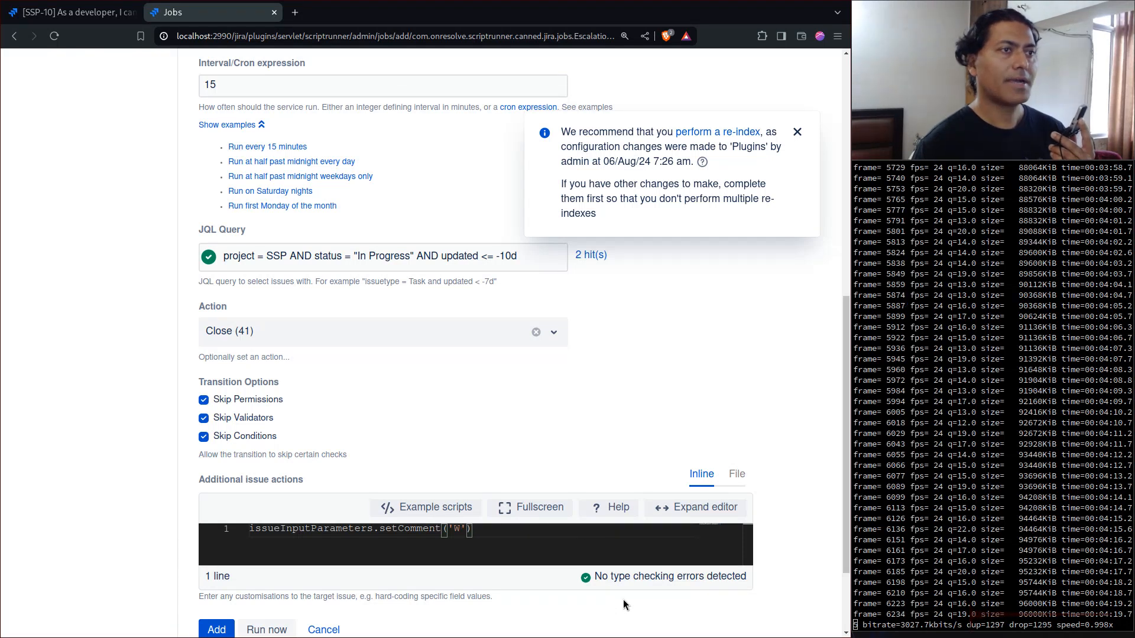
{"action": "scroll", "coordinate": [549, 397], "scroll_direction": "down", "scroll_amount": 2}
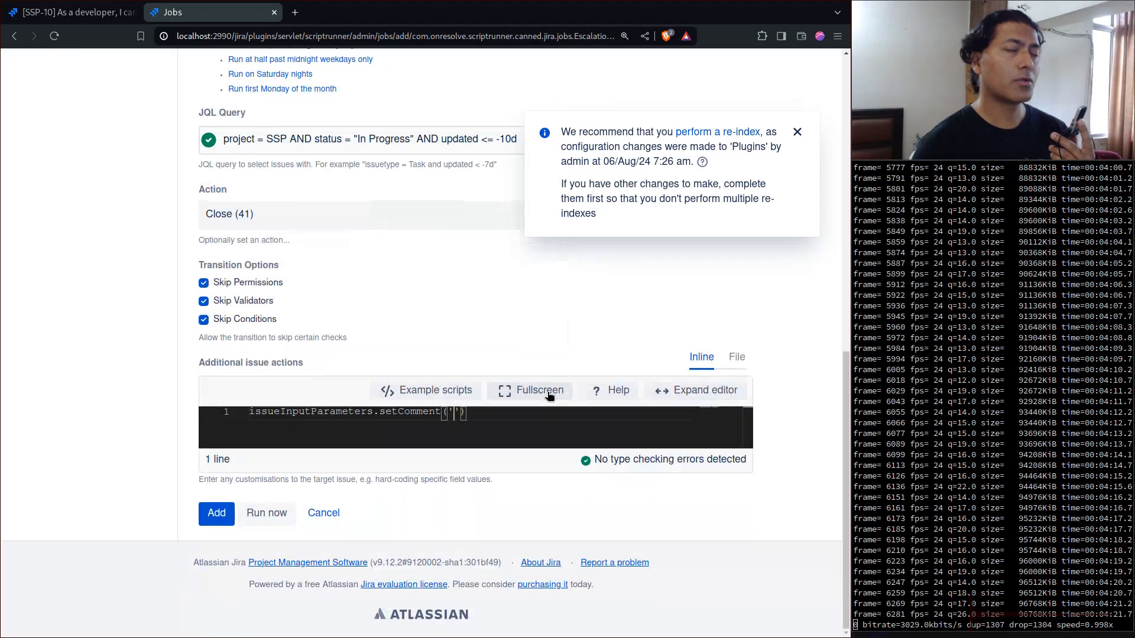
{"action": "type", "text": "Auto "}
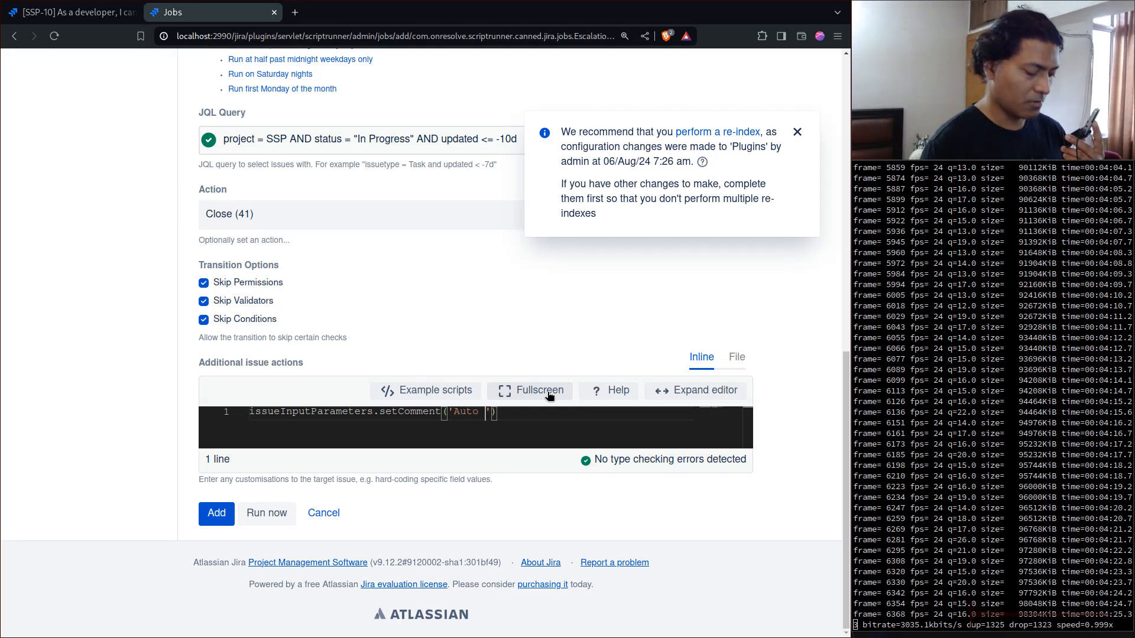
{"action": "type", "text": "Res"}
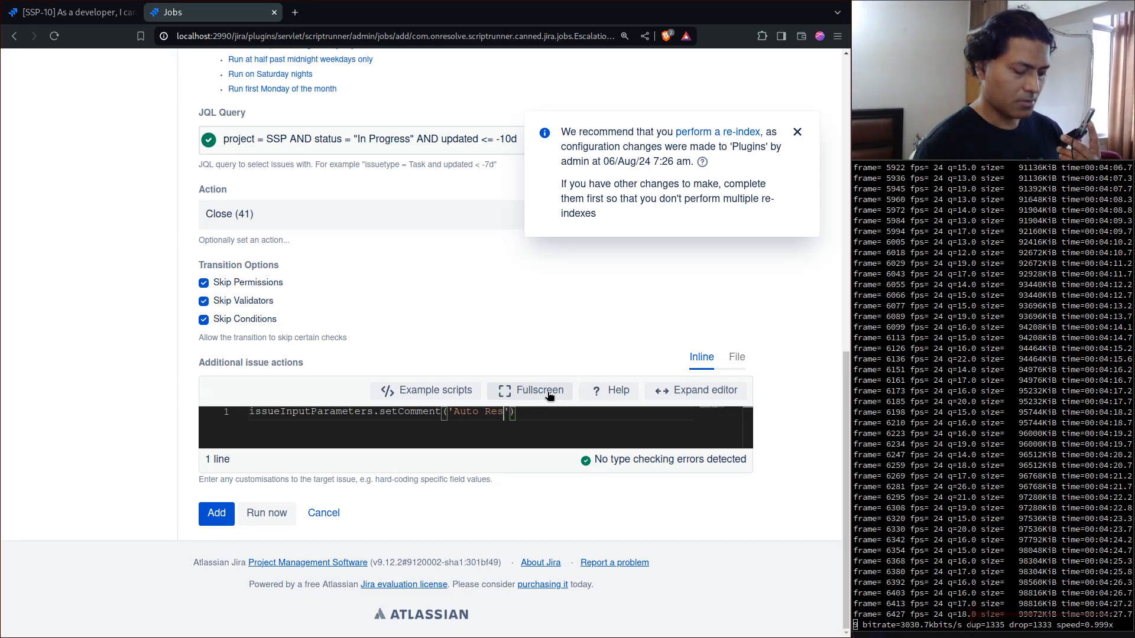
{"action": "key", "text": "BackSpace"}
{"action": "key", "text": "BackSpace"}
{"action": "key", "text": "BackSpace"}
{"action": "type", "text": "cl"}
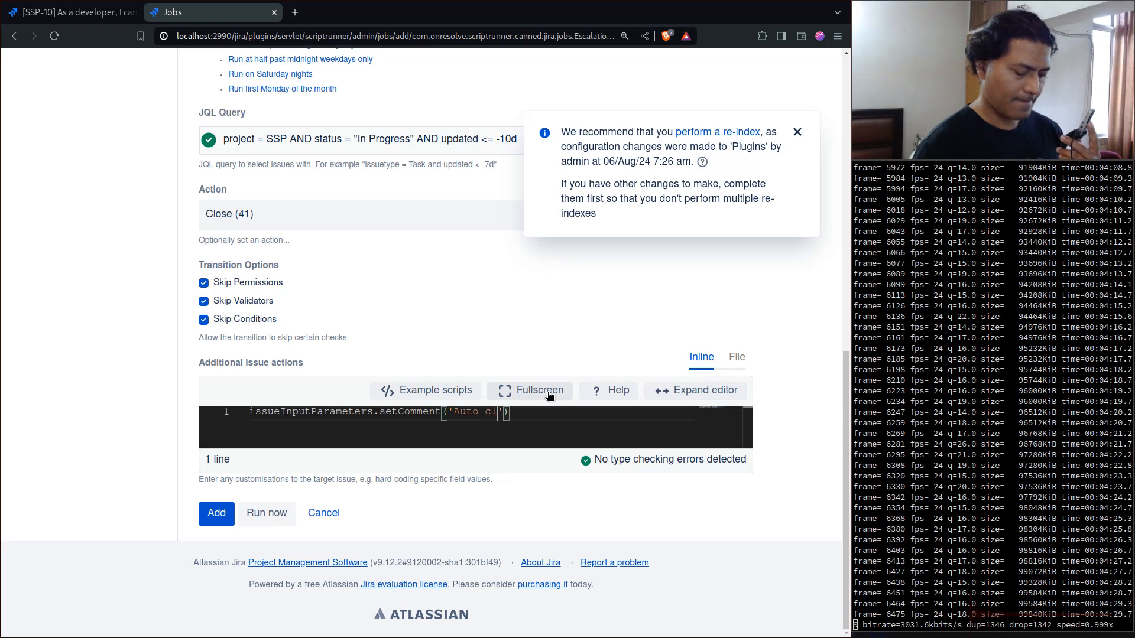
{"action": "type", "text": "osed"}
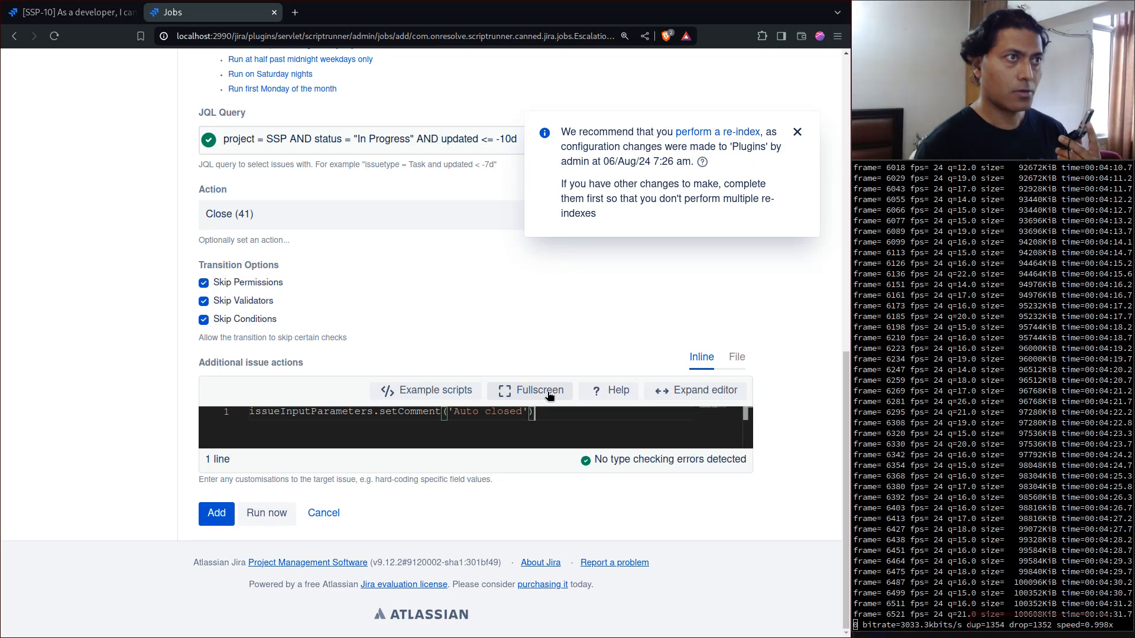
- Add a second line to the additional issue actions script that calls setResolutionId() on issueInputParameters
{"action": "key", "text": "Return"}
{"action": "type", "text": "is"}
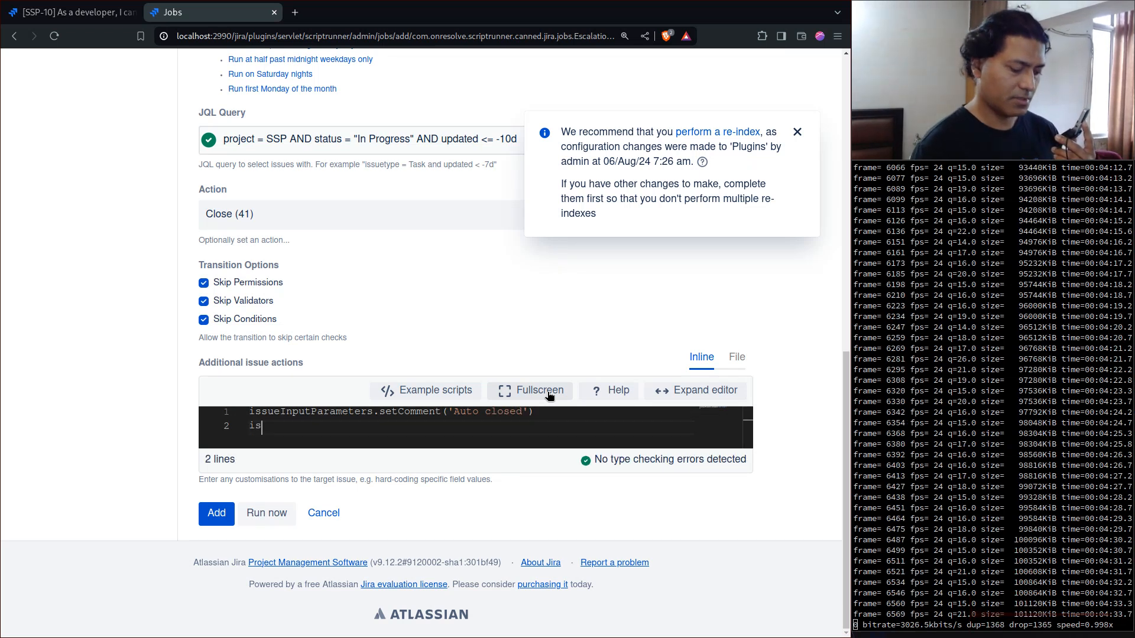
{"action": "type", "text": "se"}
{"action": "key", "text": "Down"}
{"action": "key", "text": "Down"}
{"action": "key", "text": "Return"}
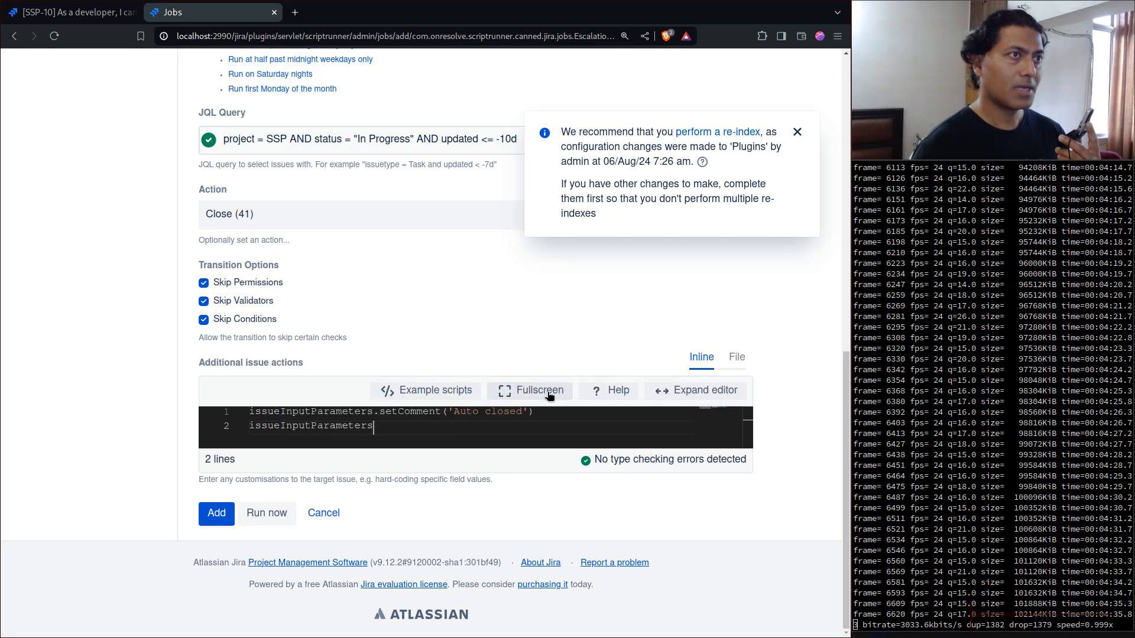
{"action": "type", "text": ".set"}
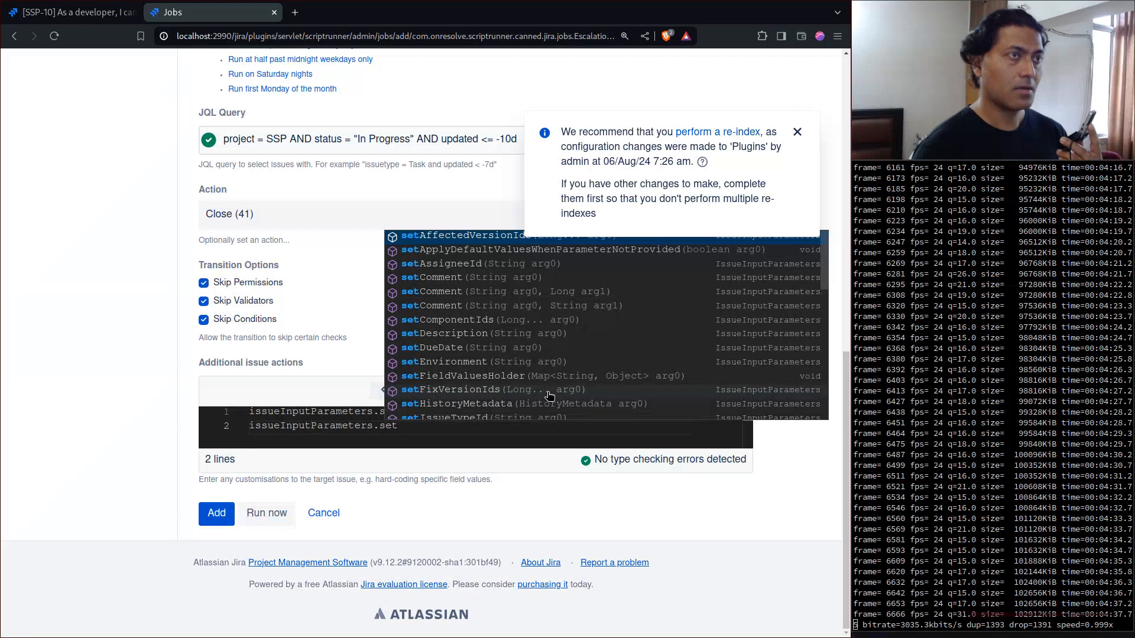
{"action": "type", "text": "re"}
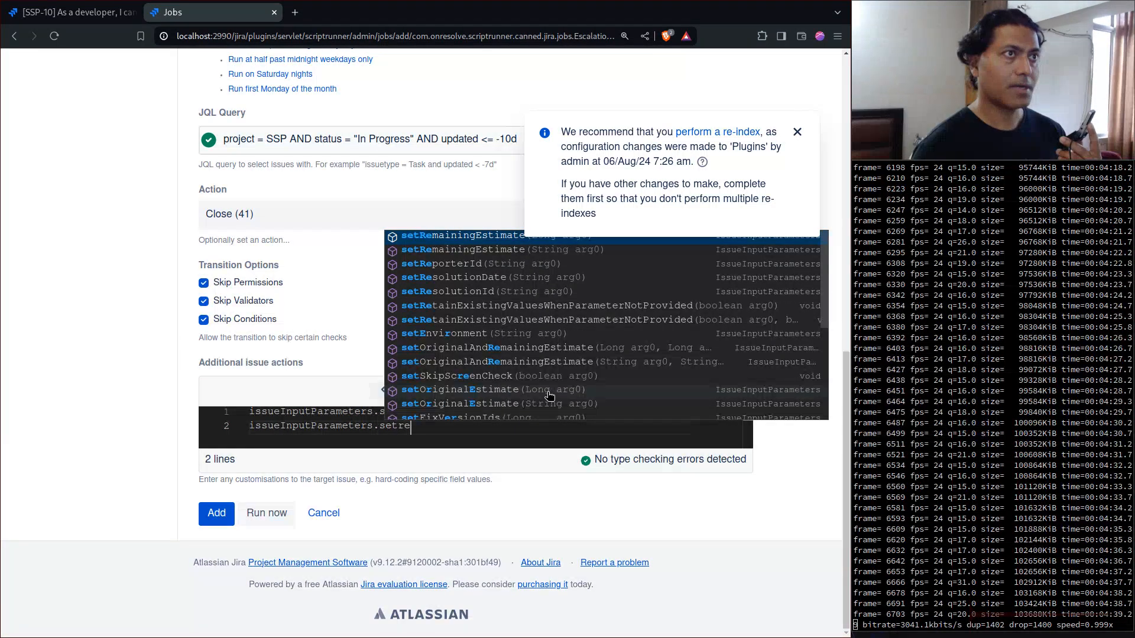
{"action": "key", "text": "Down"}
{"action": "key", "text": "Down"}
{"action": "key", "text": "Down"}
{"action": "key", "text": "Down"}
{"action": "key", "text": "Return"}
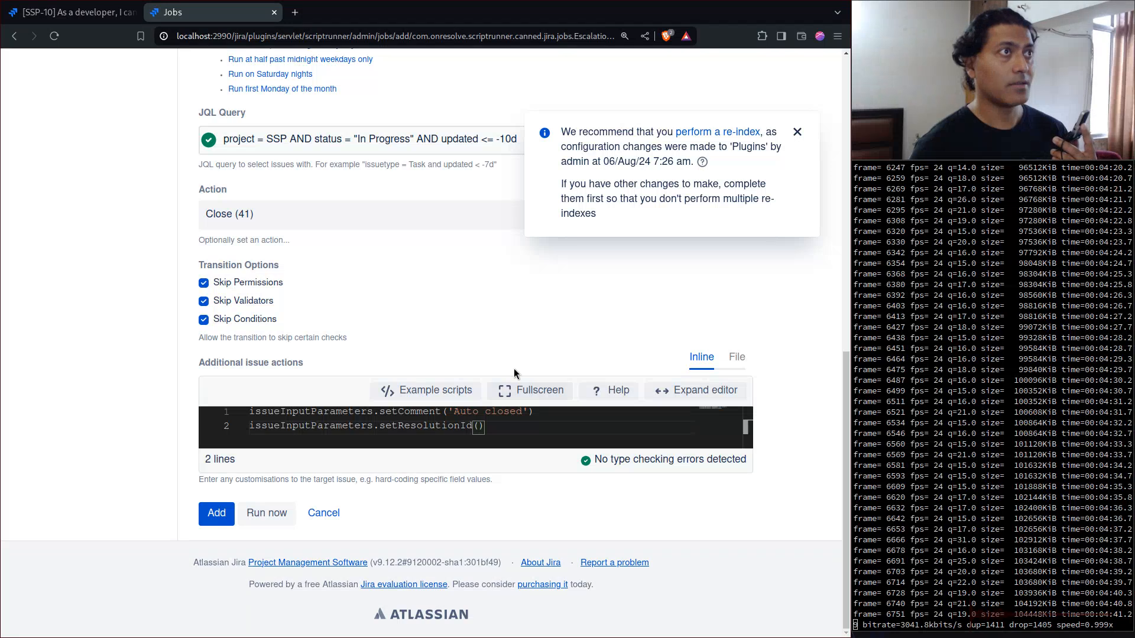
- From the issue search, open Jira's System administration in a new tab and look through its settings sections
{"action": "left_click", "coordinate": [72, 14]}
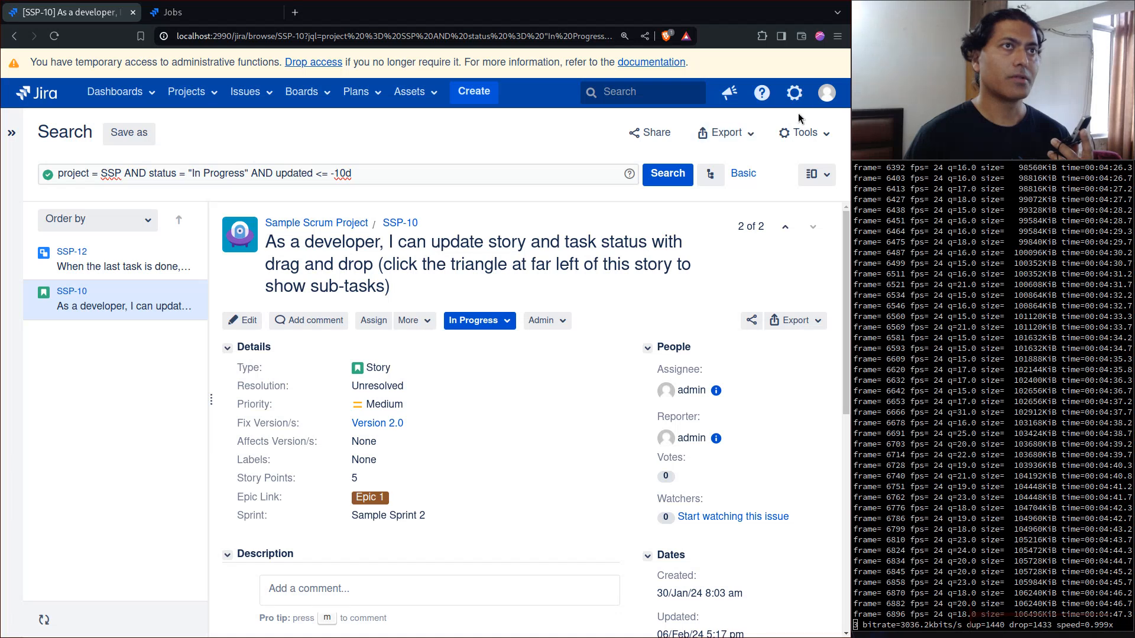
{"action": "left_click", "coordinate": [795, 94]}
{"action": "right_click", "coordinate": [748, 290]}
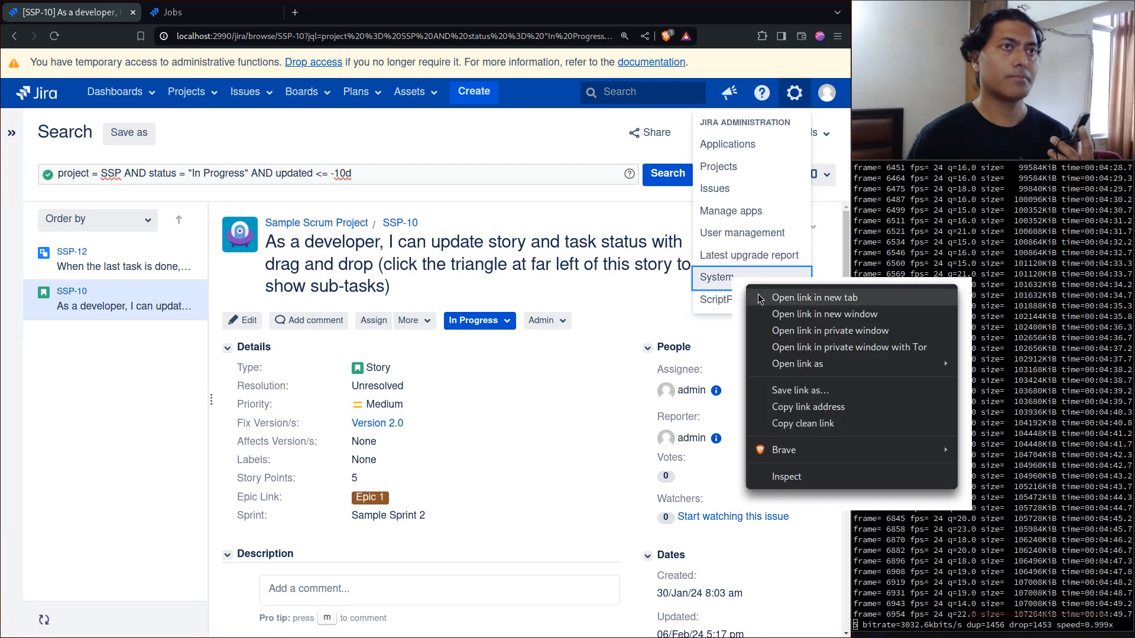
{"action": "left_click", "coordinate": [814, 297]}
{"action": "left_click", "coordinate": [363, 13]}
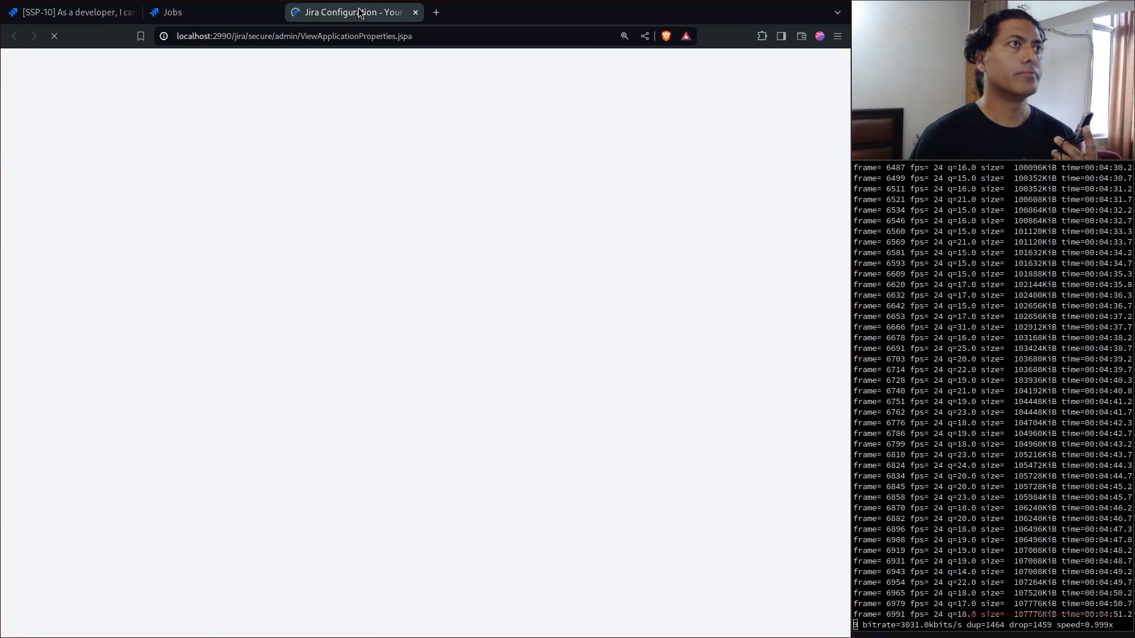
{"action": "scroll", "coordinate": [124, 358], "scroll_direction": "down", "scroll_amount": 10}
{"action": "scroll", "coordinate": [125, 379], "scroll_direction": "down", "scroll_amount": 10}
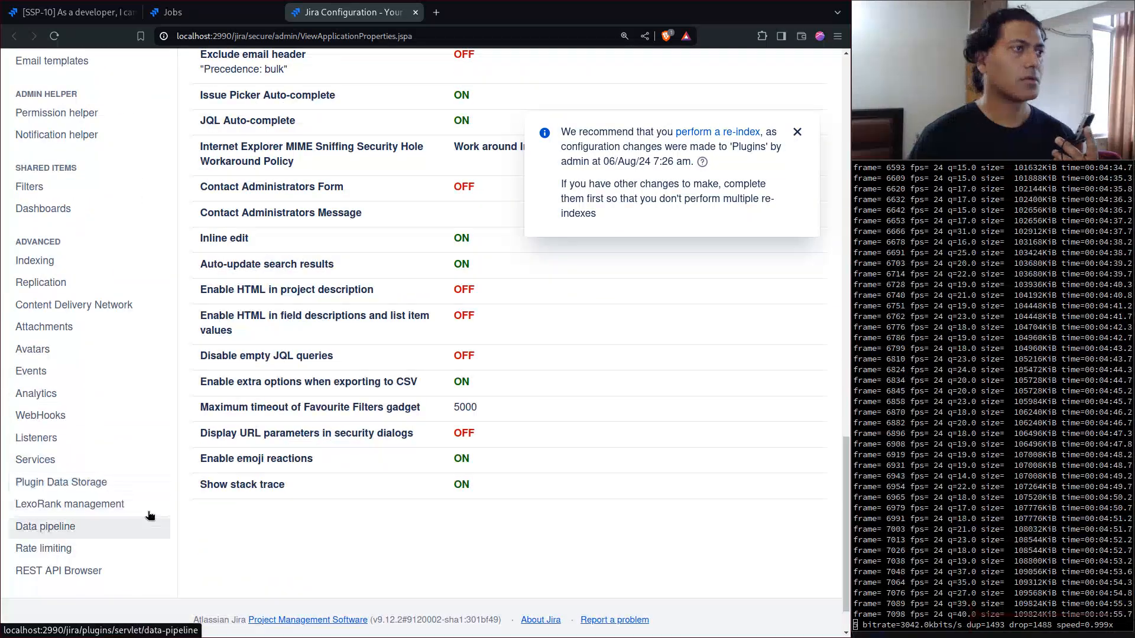
{"action": "scroll", "coordinate": [219, 508], "scroll_direction": "down", "scroll_amount": 2}
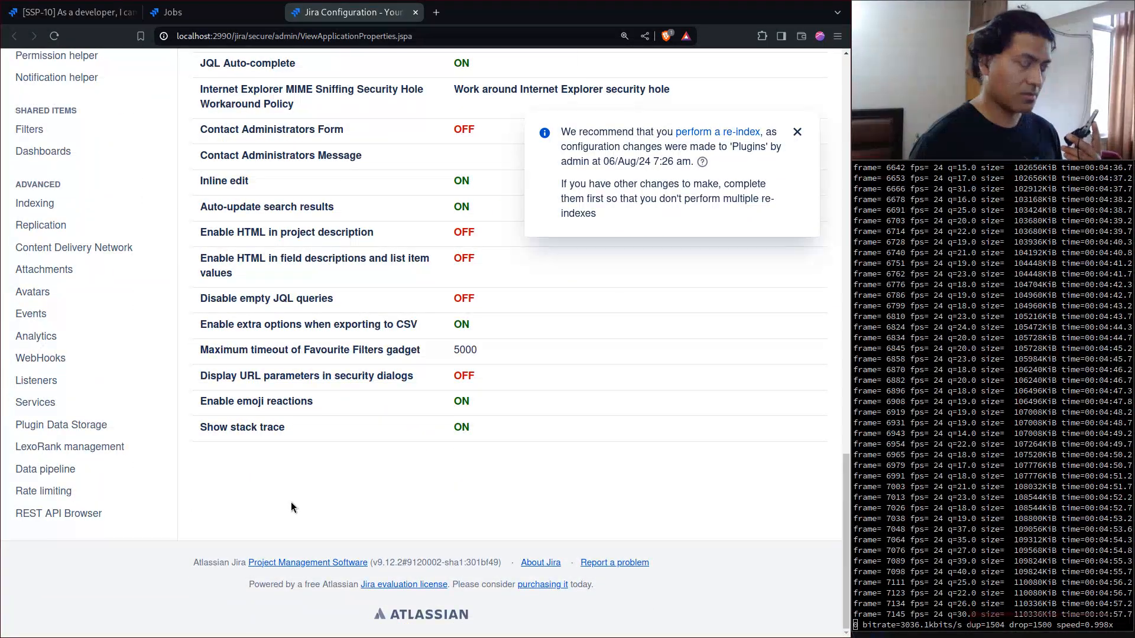
- Search the administration pages for 'resol', open Resolutions, and check the ID of the Done resolution
{"action": "key", "text": "period"}
{"action": "type", "text": "reso"}
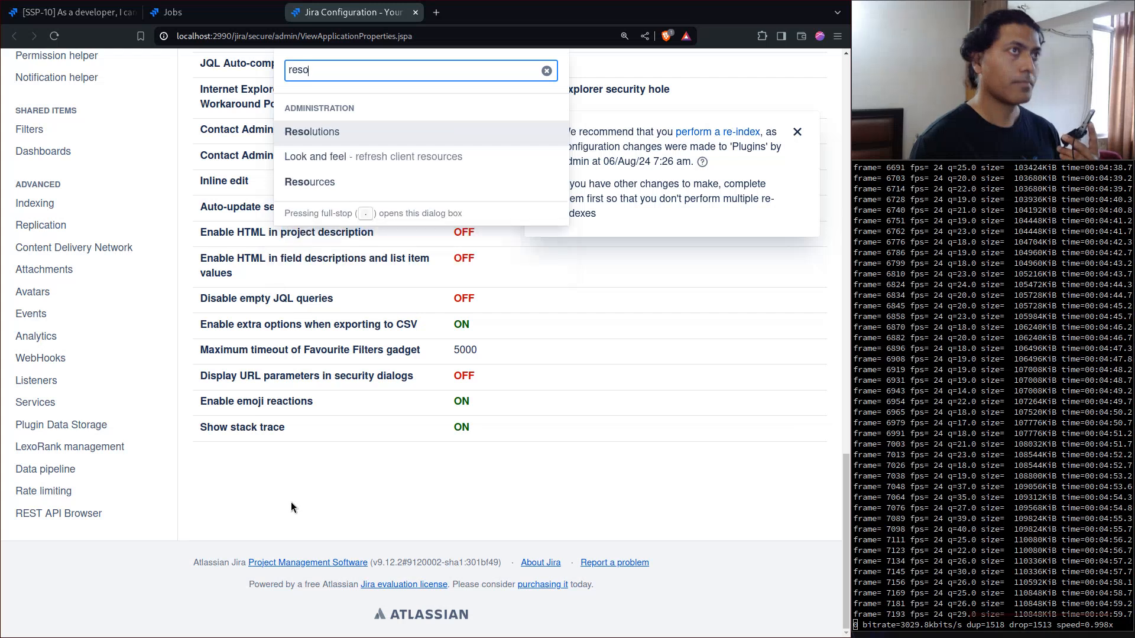
{"action": "type", "text": "l"}
{"action": "key", "text": "Return"}
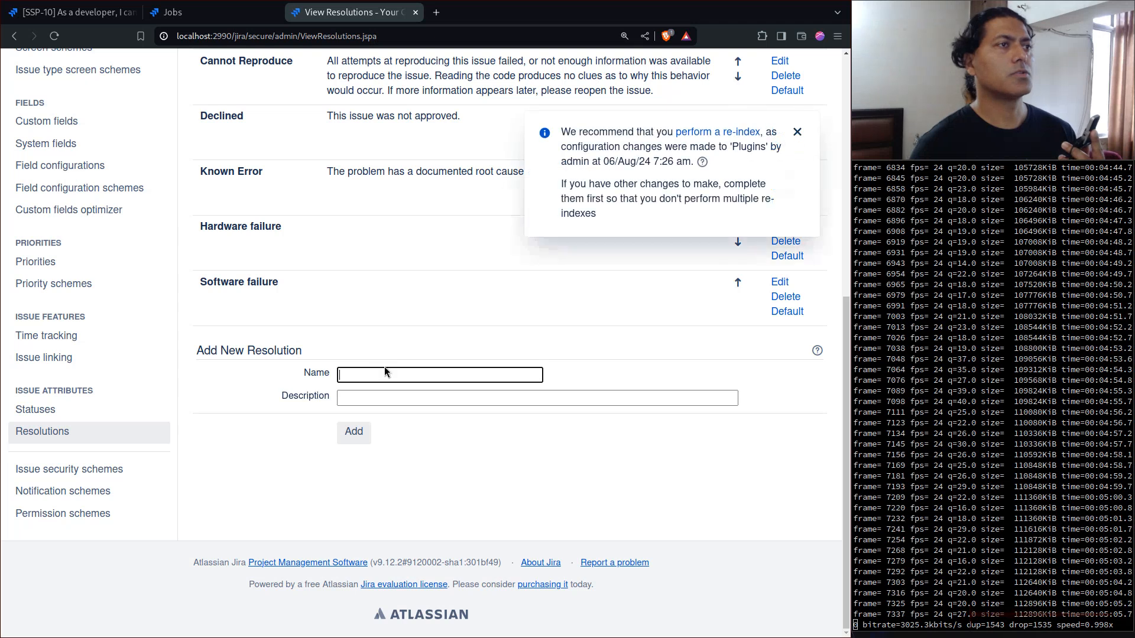
{"action": "scroll", "coordinate": [383, 366], "scroll_direction": "up", "scroll_amount": 6}
{"action": "scroll", "coordinate": [360, 339], "scroll_direction": "up", "scroll_amount": 1}
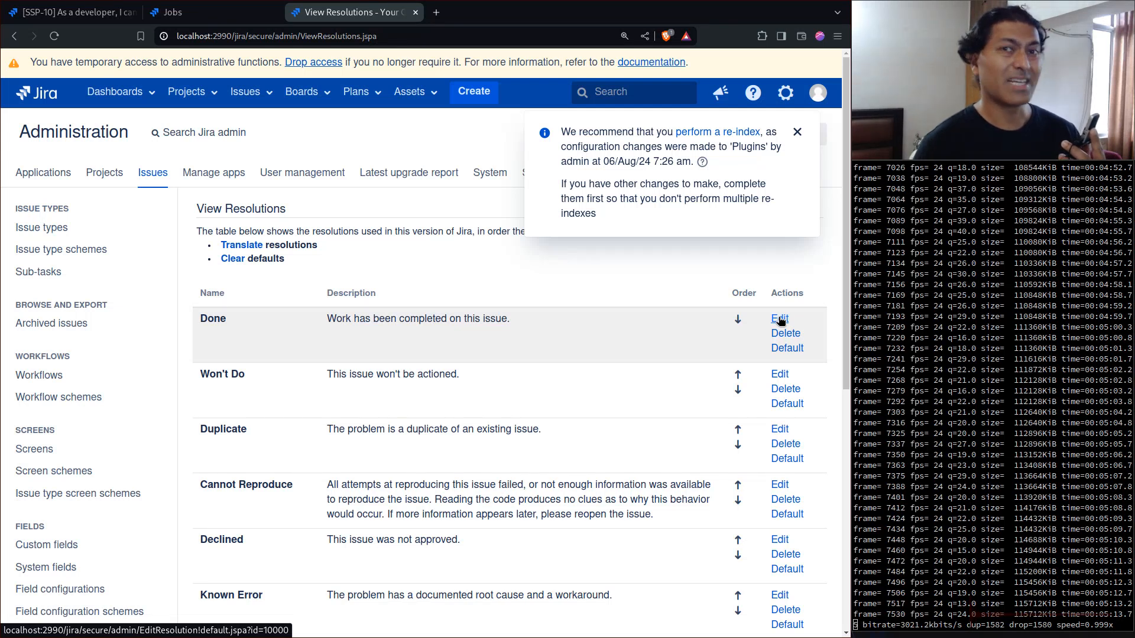
- Return to the job form, set the setResolutionId argument to '10000', and run the job immediately
{"action": "left_click", "coordinate": [195, 13]}
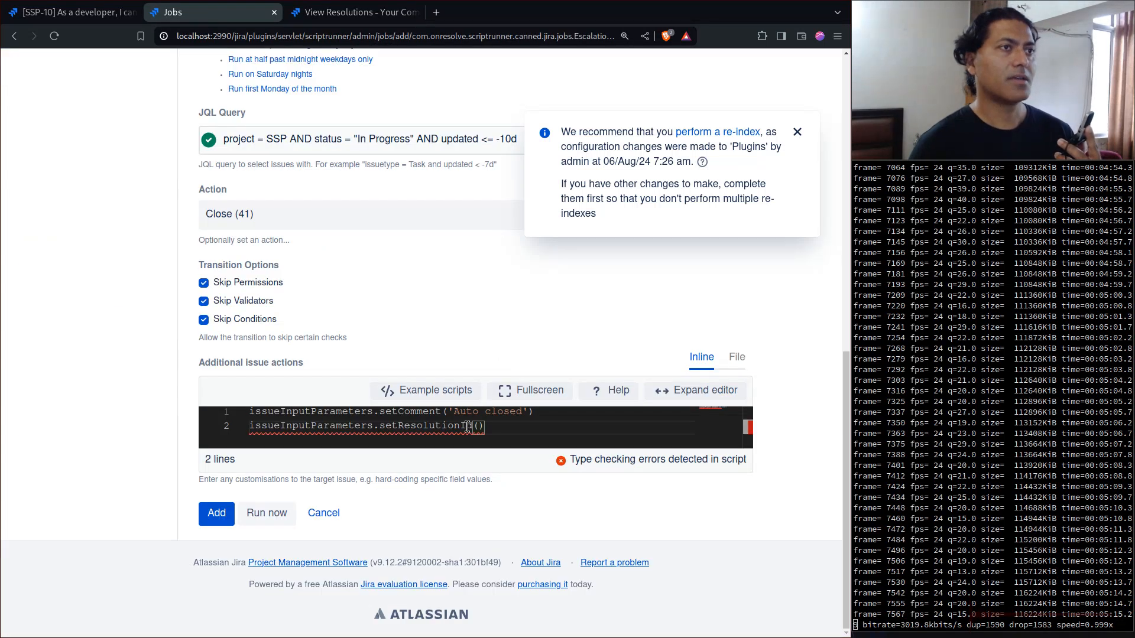
{"action": "type", "text": "'1"}
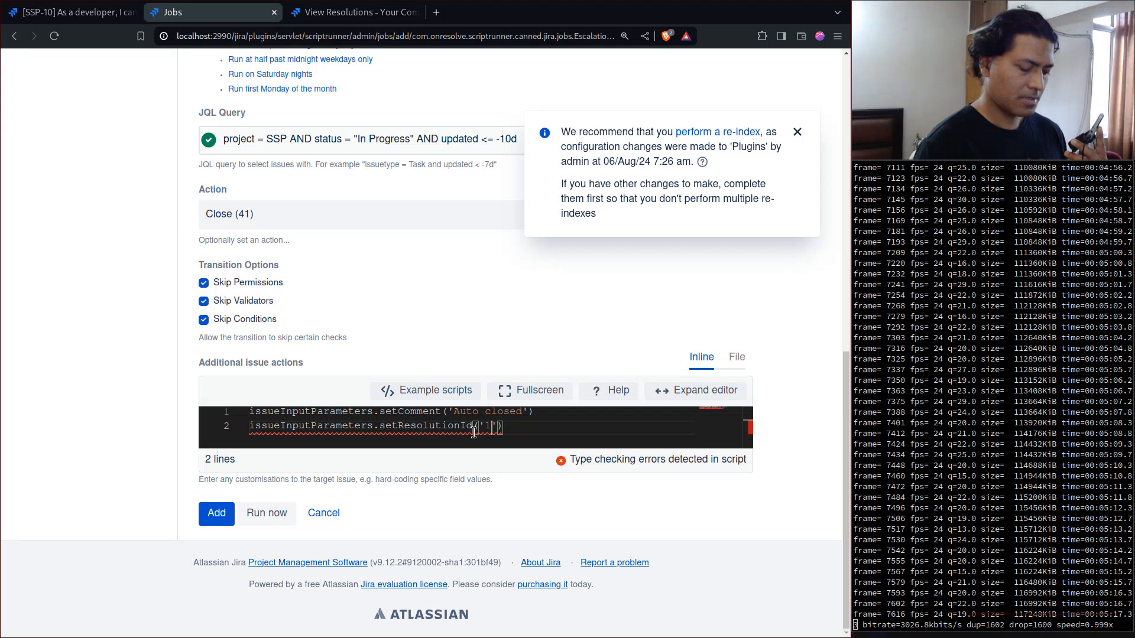
{"action": "type", "text": "0000"}
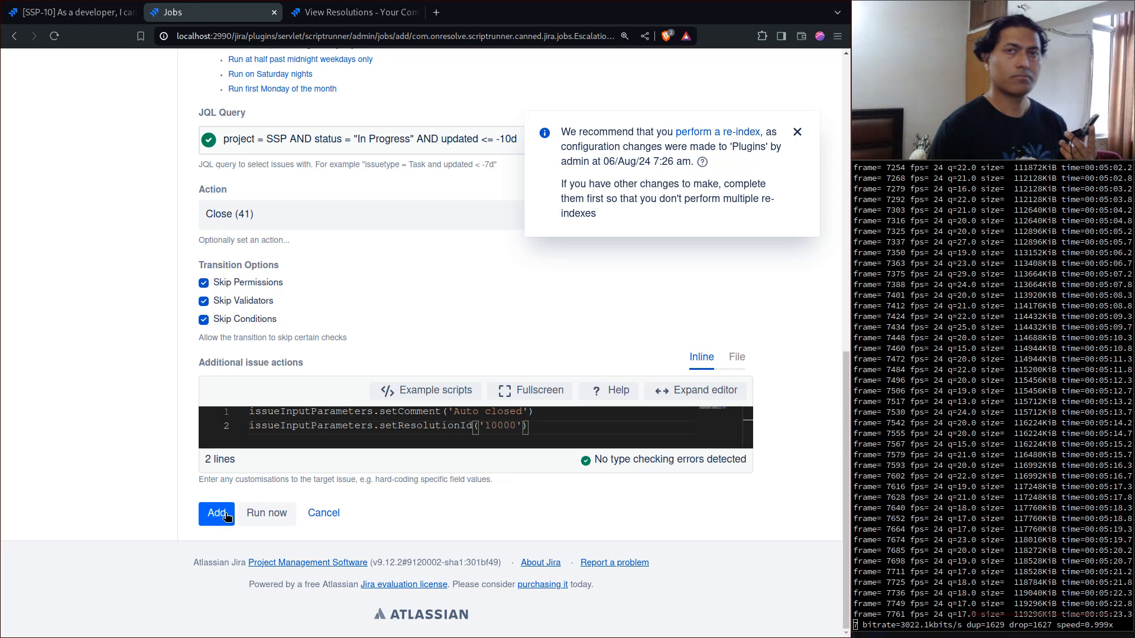
{"action": "left_click", "coordinate": [259, 514]}
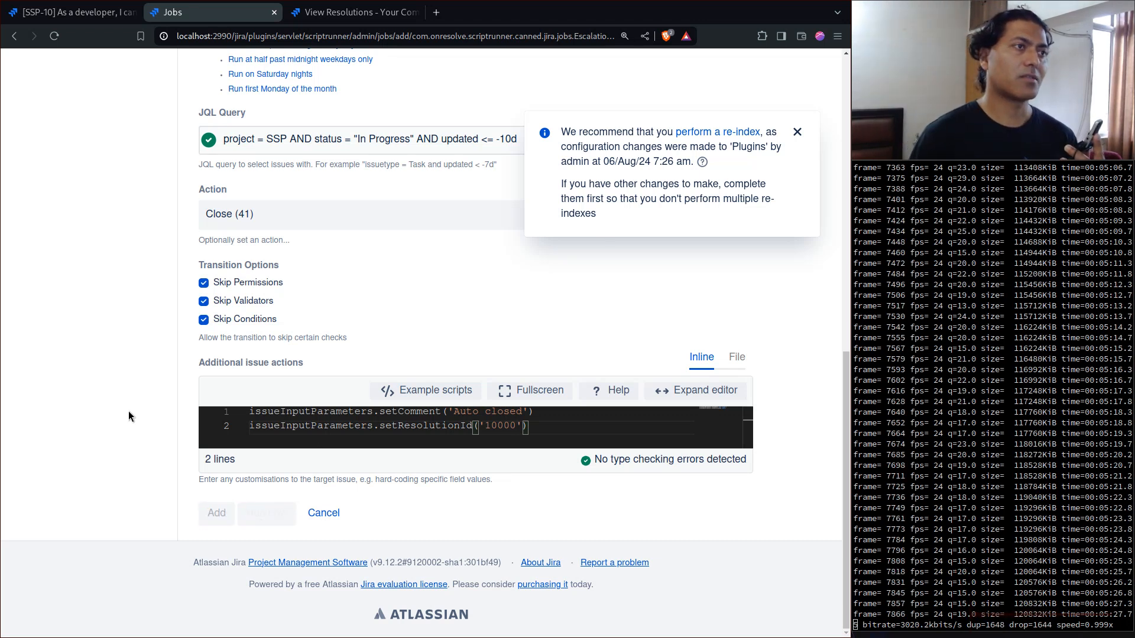
{"action": "scroll", "coordinate": [244, 515], "scroll_direction": "down", "scroll_amount": 2}
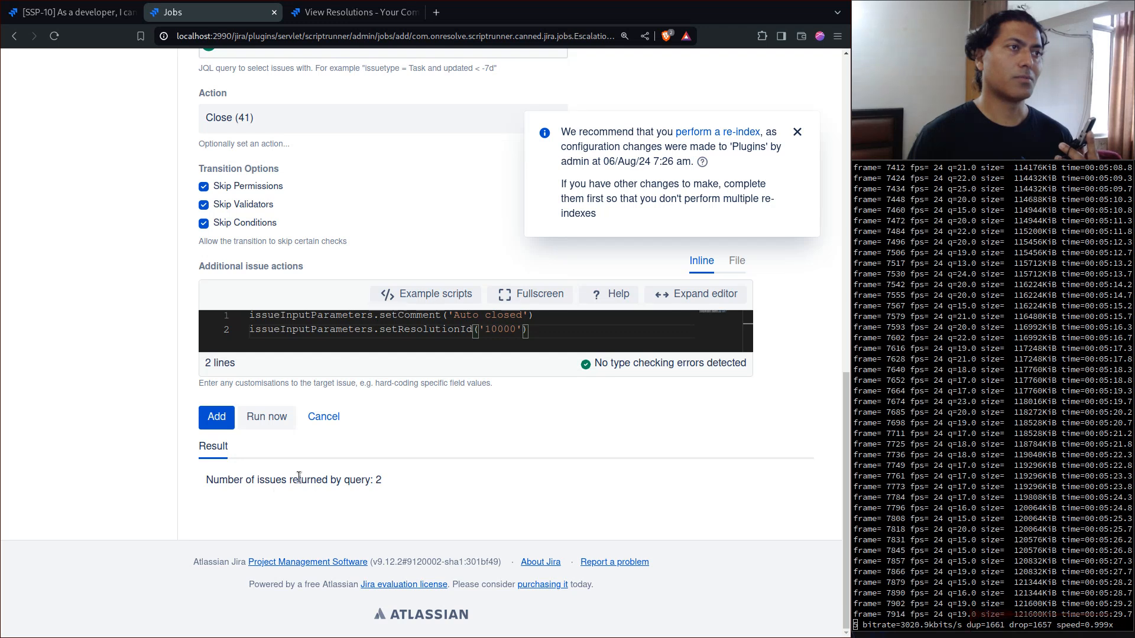
- Open issues SSP-10 and SSP-12 from the issue search in separate new tabs
{"action": "left_click", "coordinate": [91, 14]}
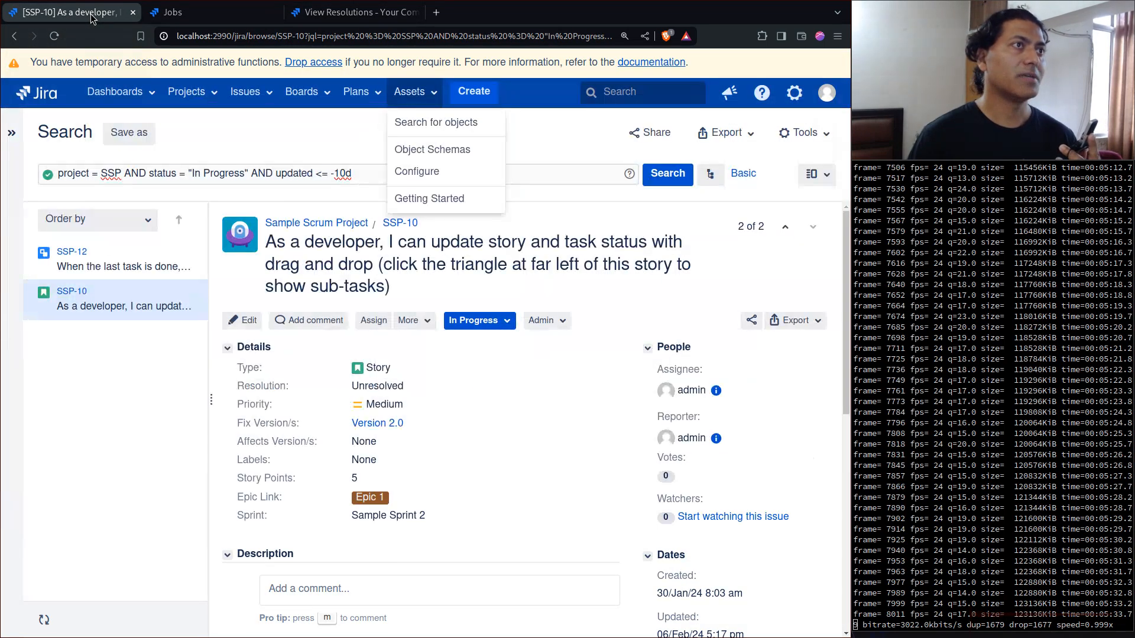
{"action": "left_click", "coordinate": [522, 150]}
{"action": "right_click", "coordinate": [393, 224]}
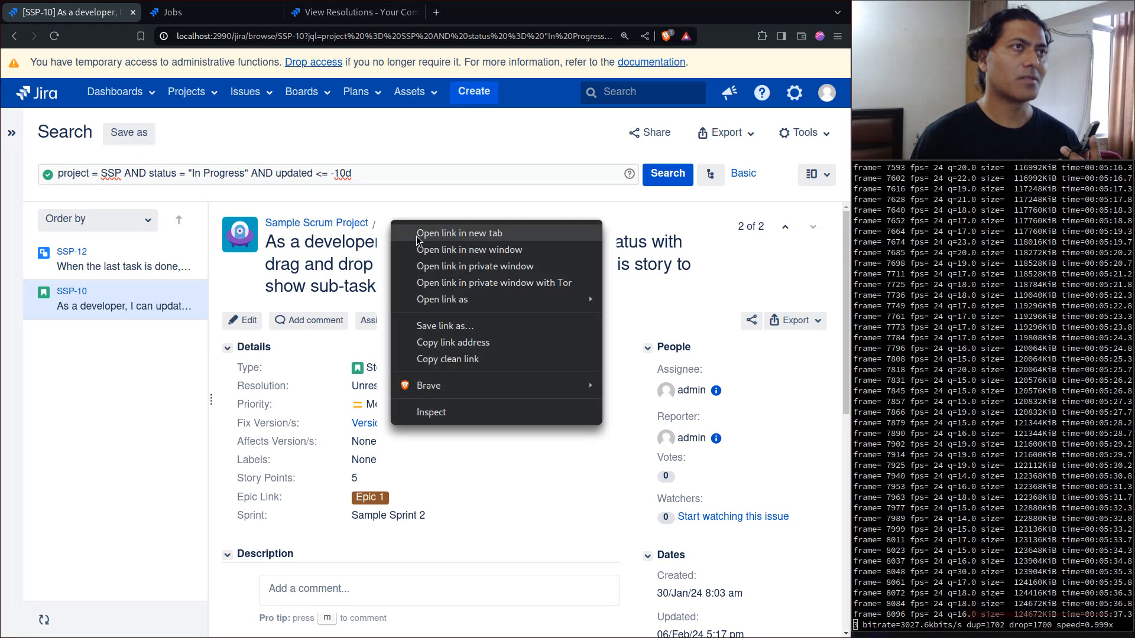
{"action": "left_click", "coordinate": [417, 234]}
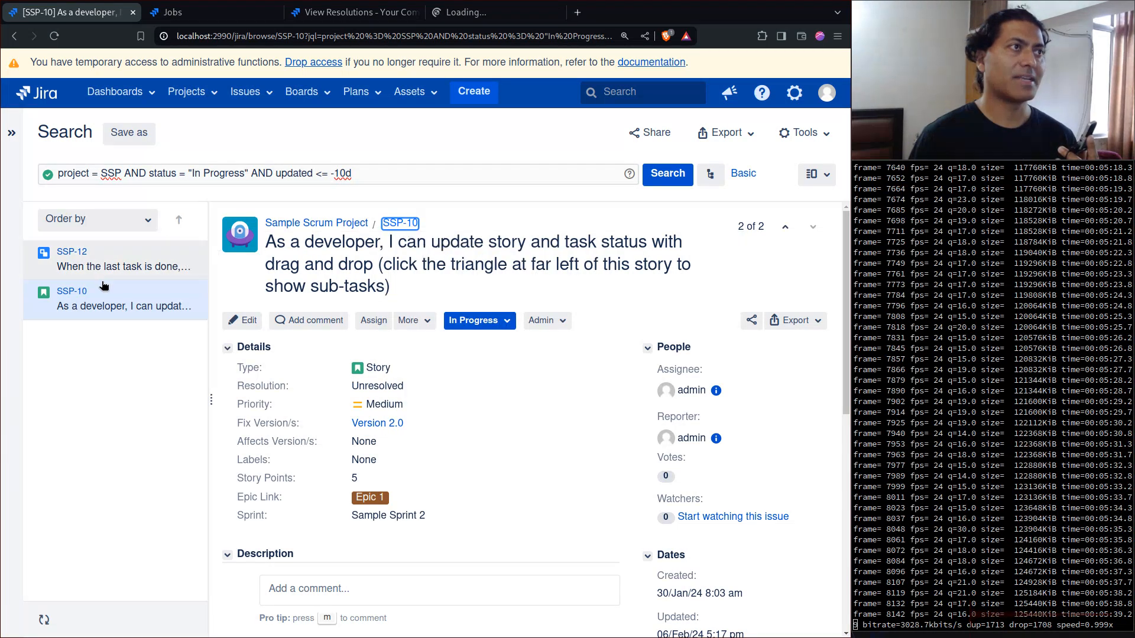
{"action": "right_click", "coordinate": [64, 252]}
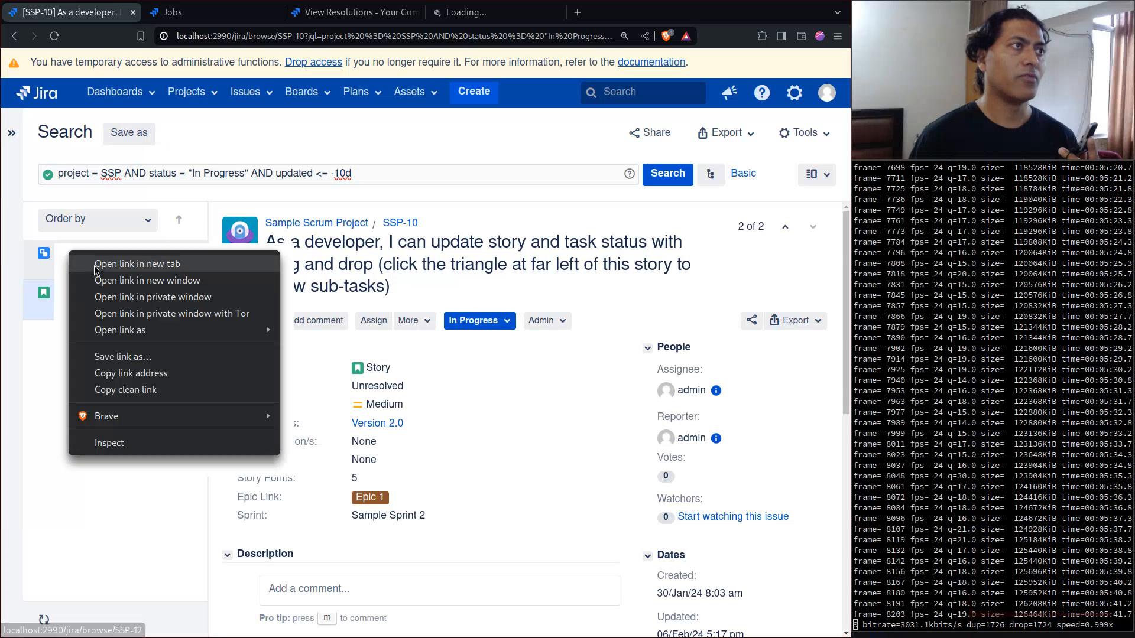
{"action": "left_click", "coordinate": [100, 261]}
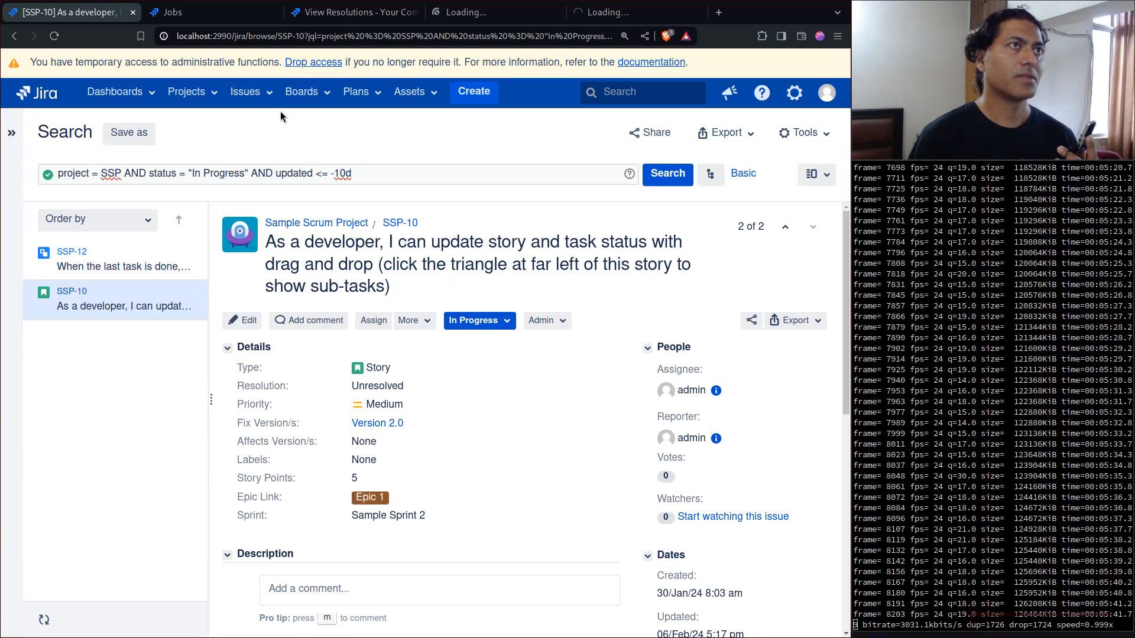
- Examine the status, resolution and comments of SSP-10, and check the details of SSP-12
{"action": "left_click", "coordinate": [488, 13]}
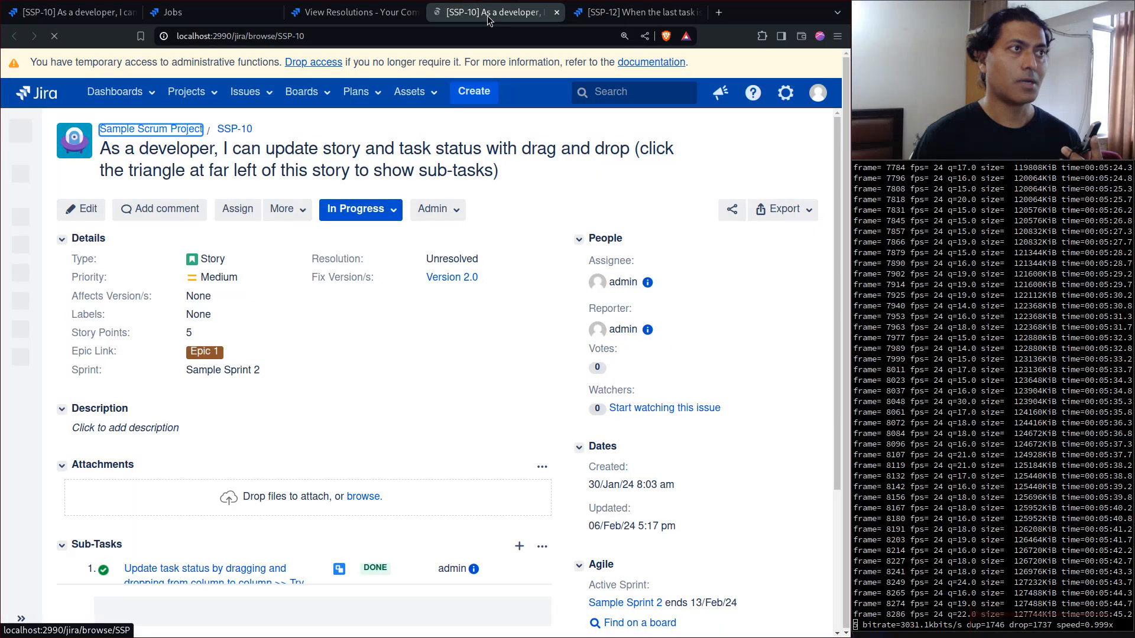
{"action": "scroll", "coordinate": [501, 205], "scroll_direction": "down", "scroll_amount": 5}
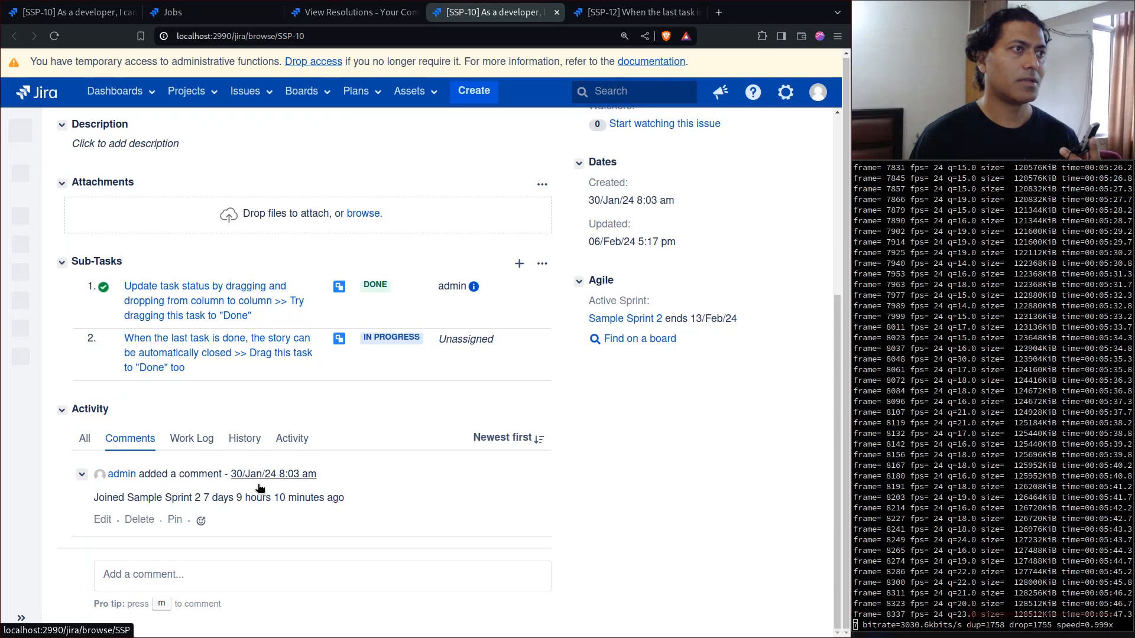
{"action": "scroll", "coordinate": [248, 510], "scroll_direction": "up", "scroll_amount": 5}
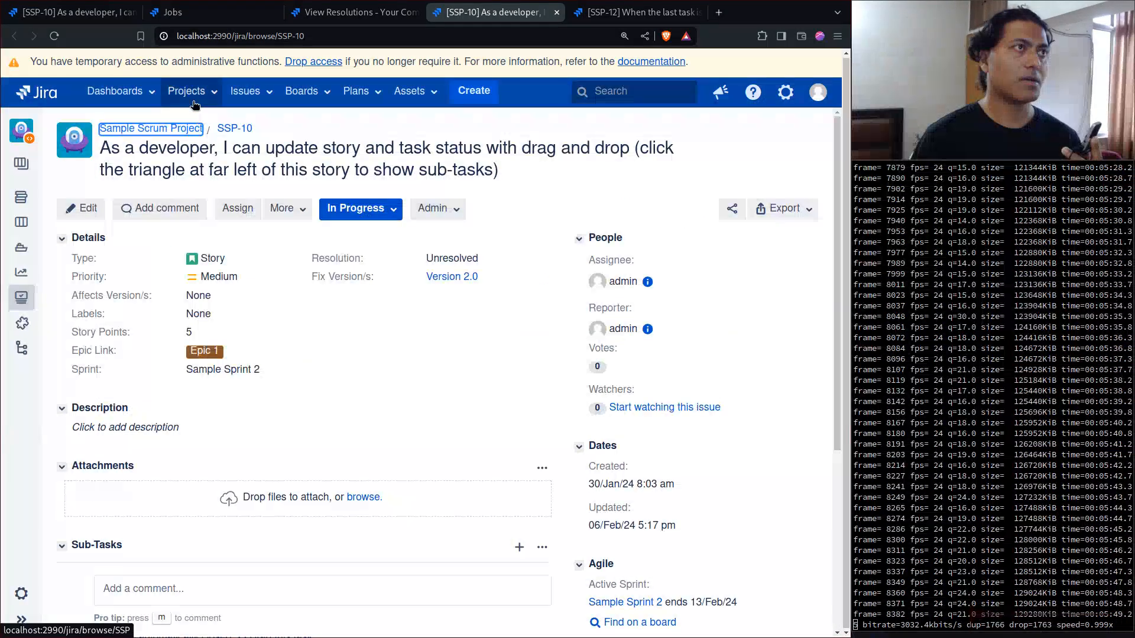
{"action": "left_click", "coordinate": [624, 13]}
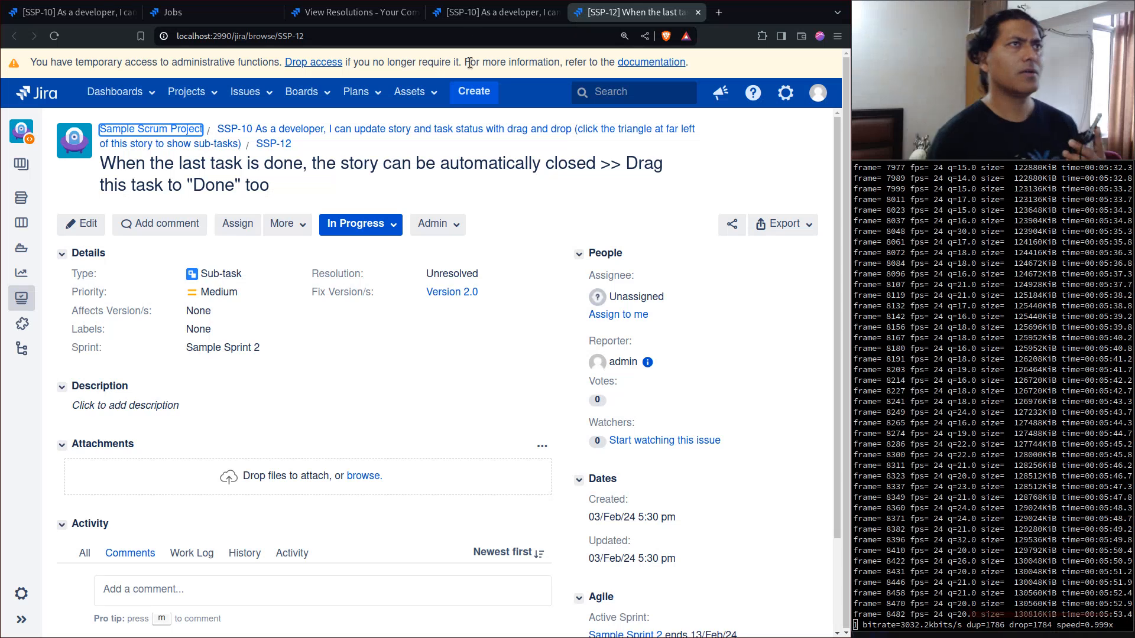
{"action": "left_click", "coordinate": [492, 18]}
- Return to the job form, run the job once more, and add the 'Auto close issues' job after reviewing its settings
{"action": "left_click", "coordinate": [355, 13]}
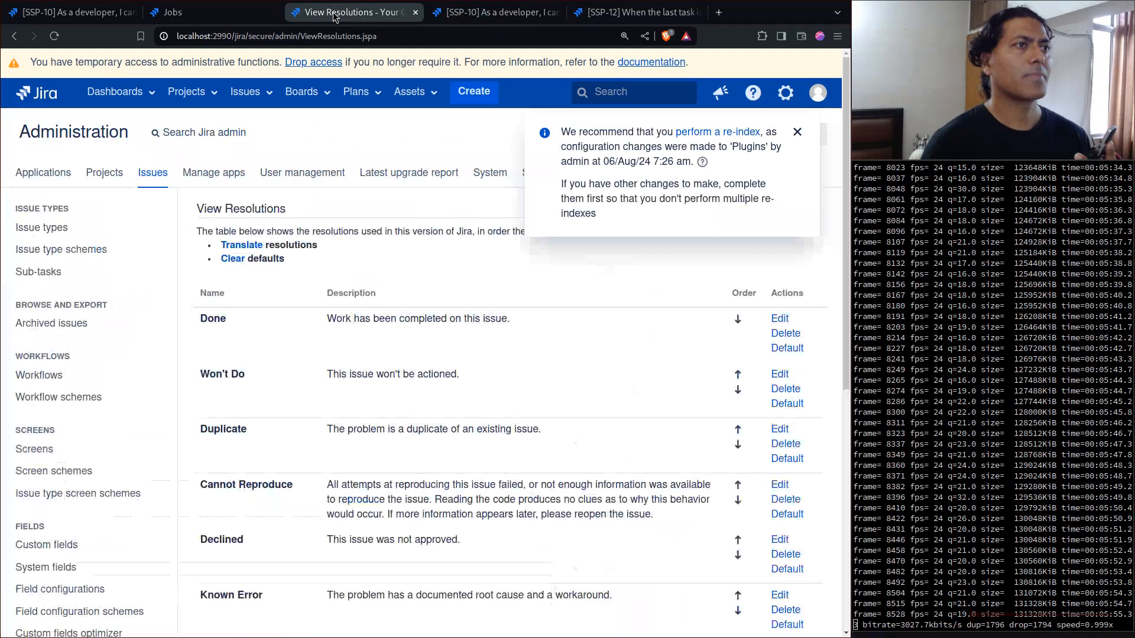
{"action": "left_click", "coordinate": [177, 12]}
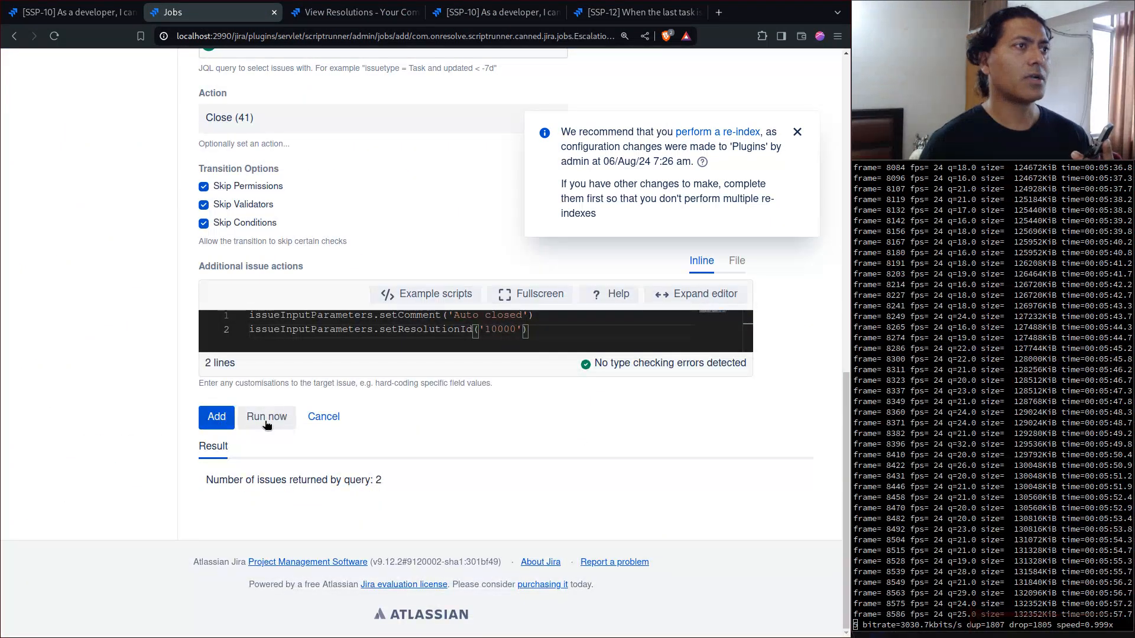
{"action": "left_click", "coordinate": [266, 421]}
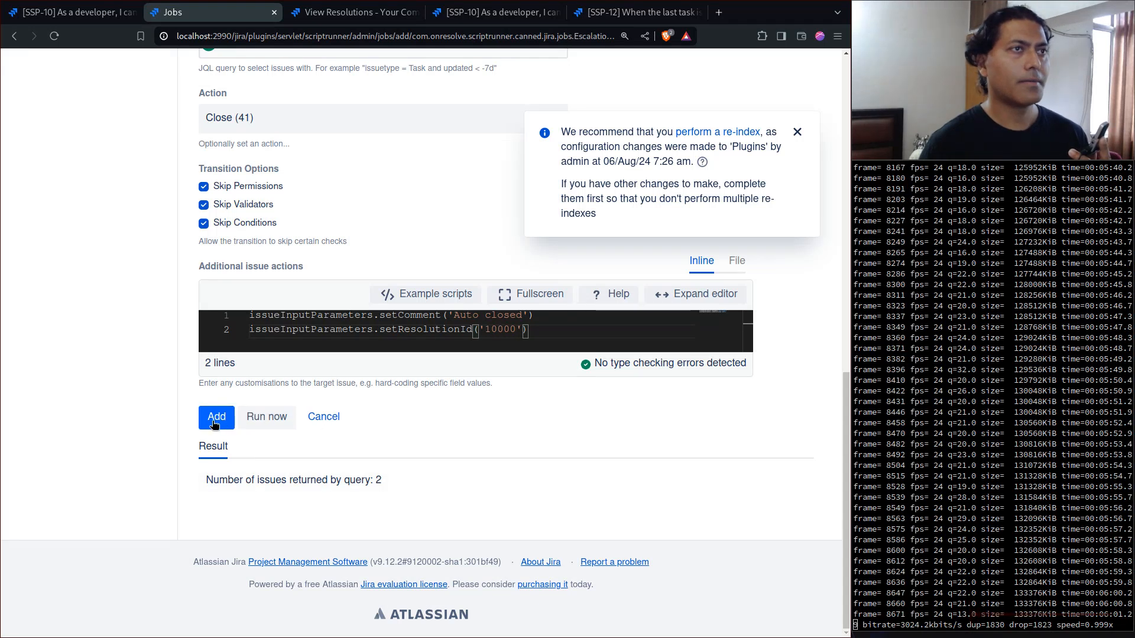
{"action": "scroll", "coordinate": [144, 409], "scroll_direction": "up", "scroll_amount": 6}
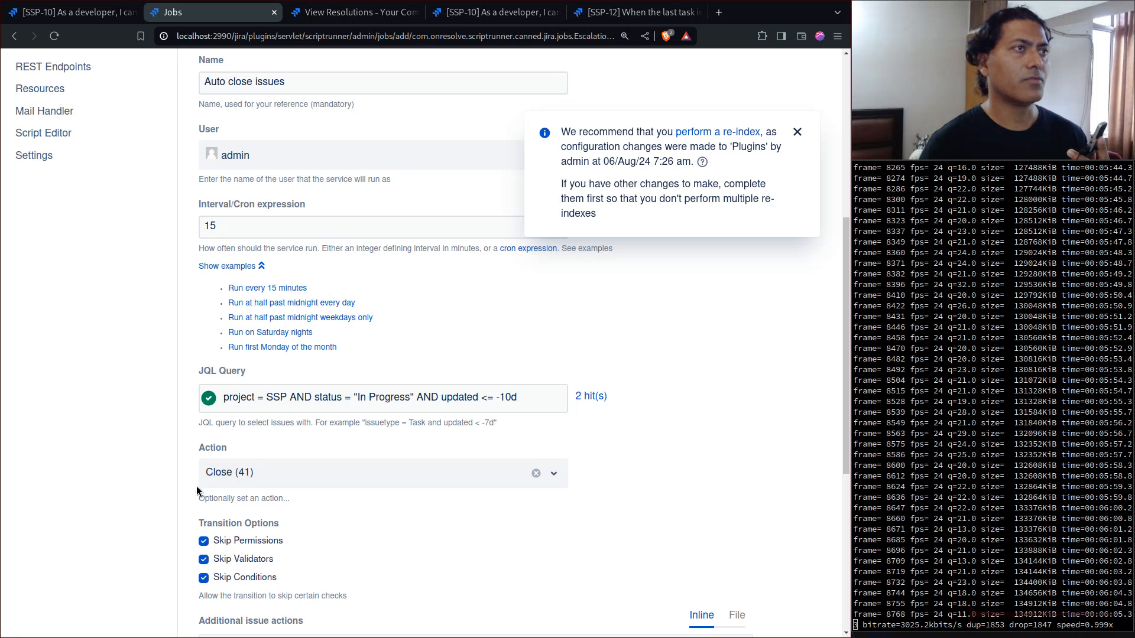
{"action": "scroll", "coordinate": [197, 486], "scroll_direction": "down", "scroll_amount": 4}
{"action": "left_click", "coordinate": [216, 558]}
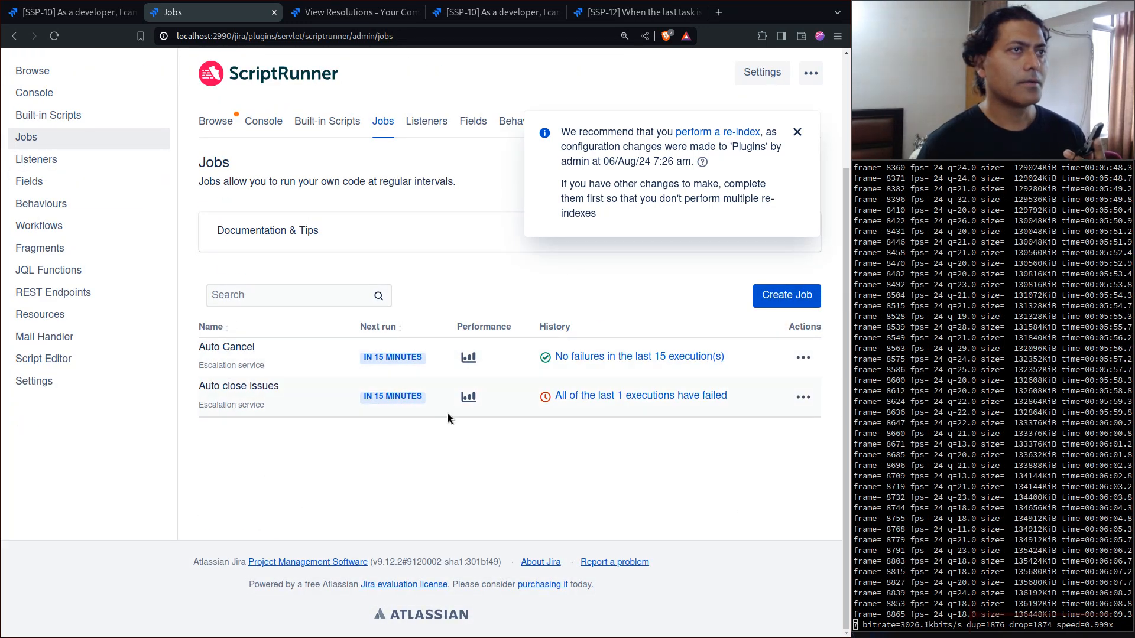
- Open the execution history of 'Auto close issues', dismiss the re-index notice, and select the log line about the Close workflow operation
{"action": "left_click", "coordinate": [617, 396]}
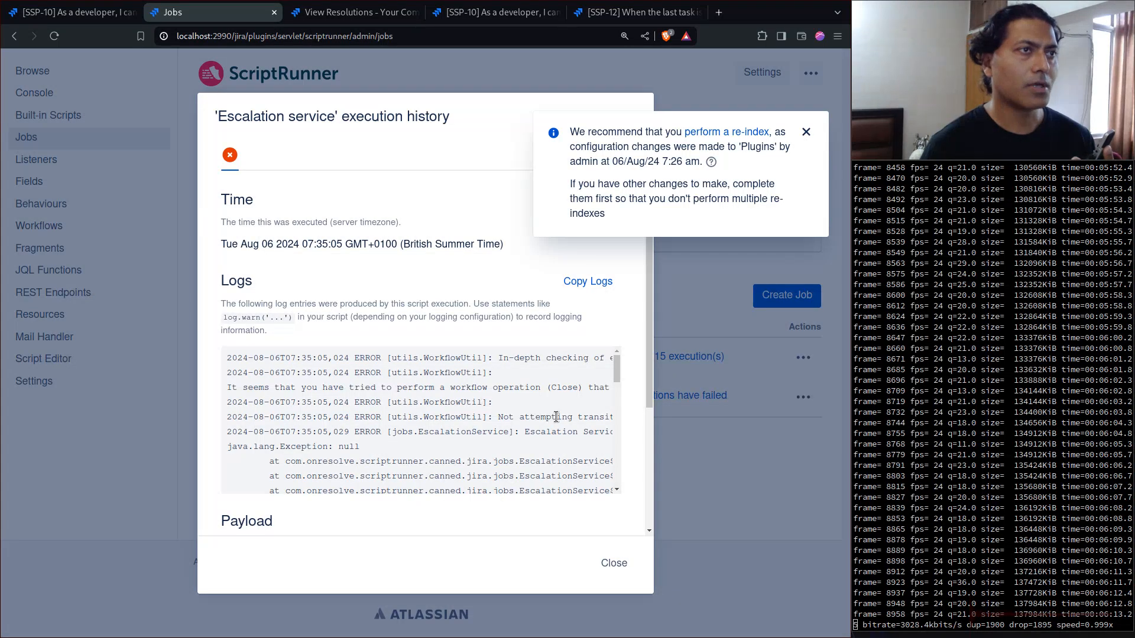
{"action": "left_click", "coordinate": [805, 132]}
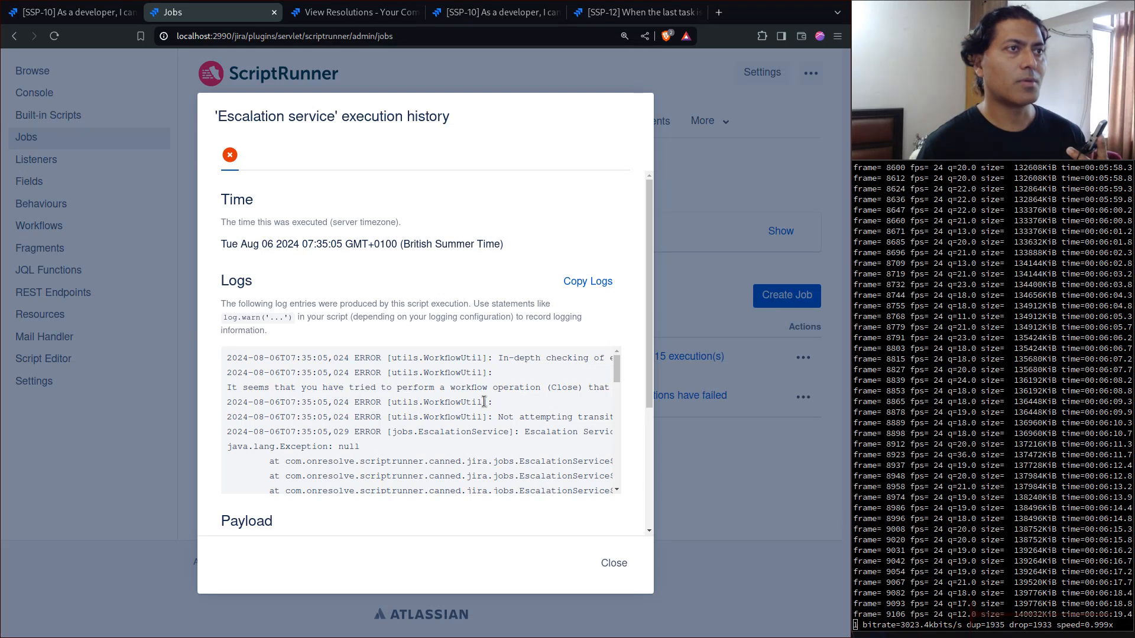
{"action": "triple_click", "coordinate": [510, 389]}
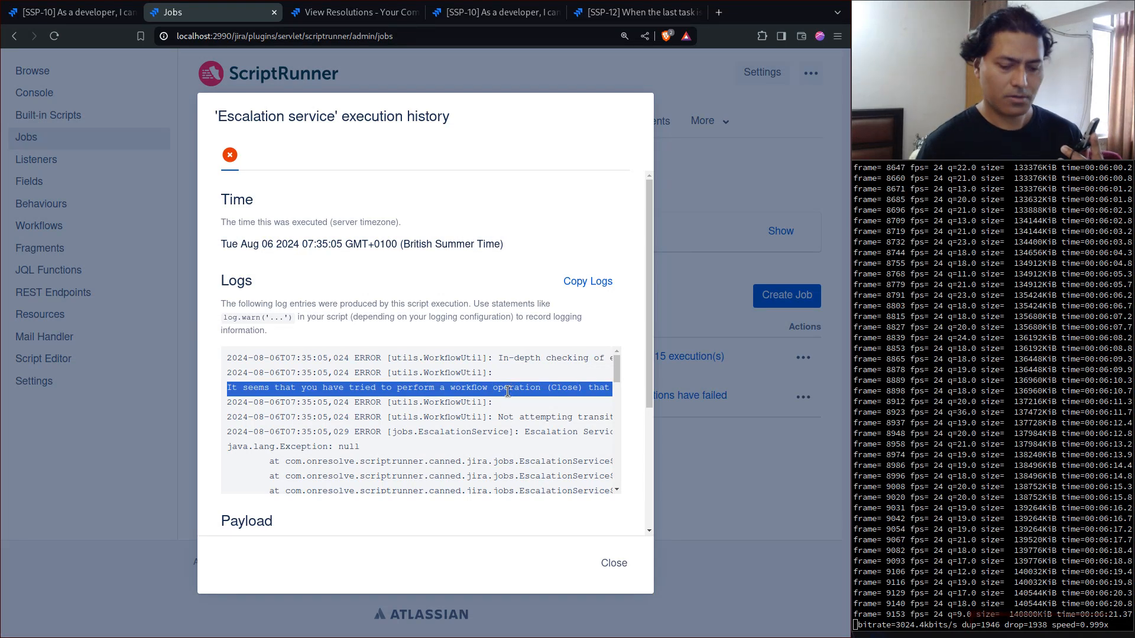
- Close the execution history and open the 'Auto close issues' job for editing
{"action": "scroll", "coordinate": [507, 392], "scroll_direction": "down", "scroll_amount": 3}
{"action": "left_click", "coordinate": [613, 562]}
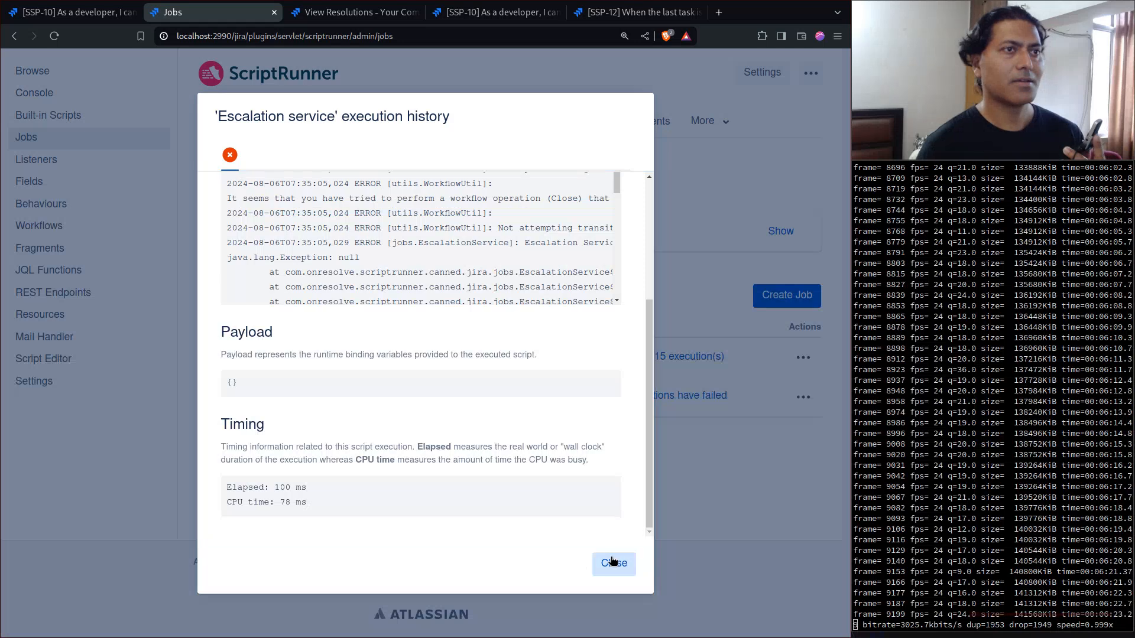
{"action": "left_click", "coordinate": [803, 396]}
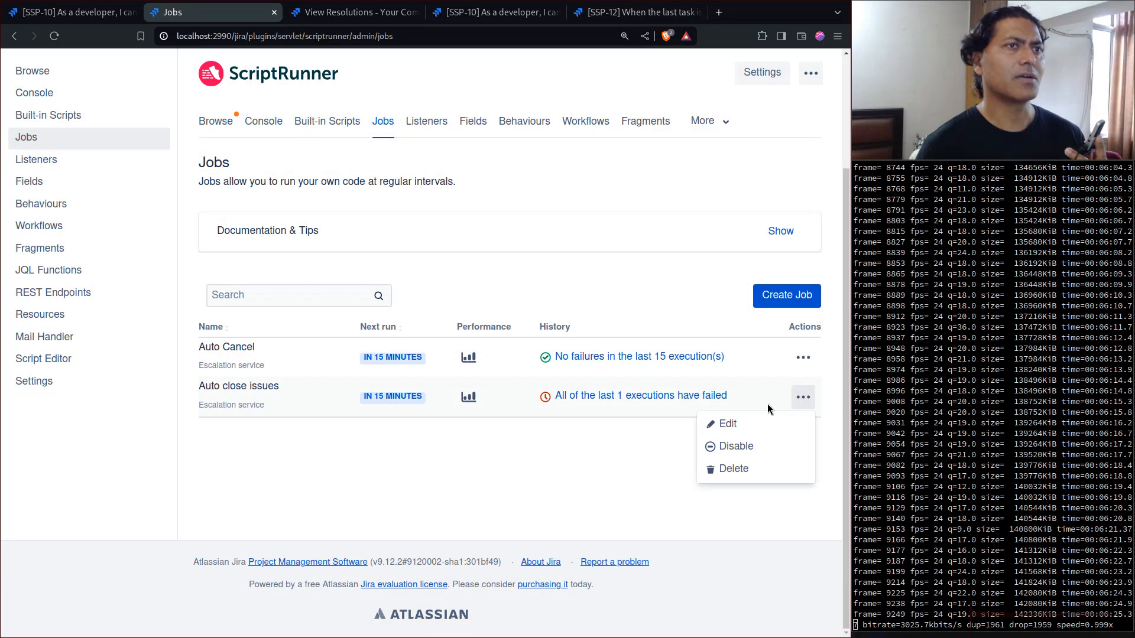
{"action": "left_click", "coordinate": [727, 424]}
{"action": "scroll", "coordinate": [494, 297], "scroll_direction": "down", "scroll_amount": 4}
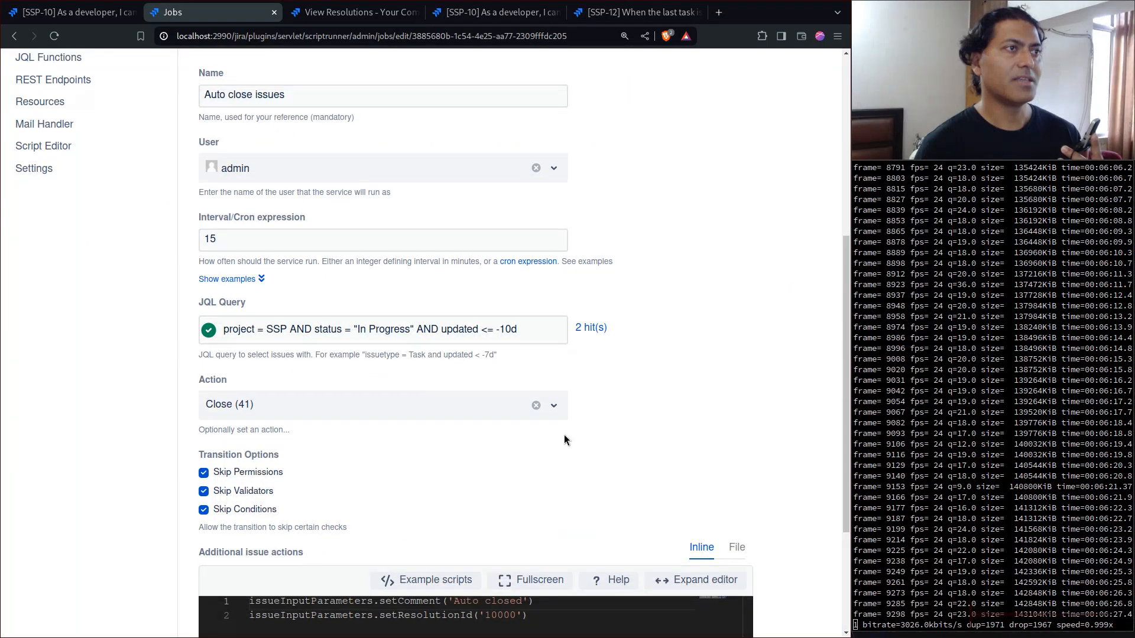
- Set the job's action to Done (31) from the simplified workflow for project SSP and run the job immediately
{"action": "left_click", "coordinate": [554, 408]}
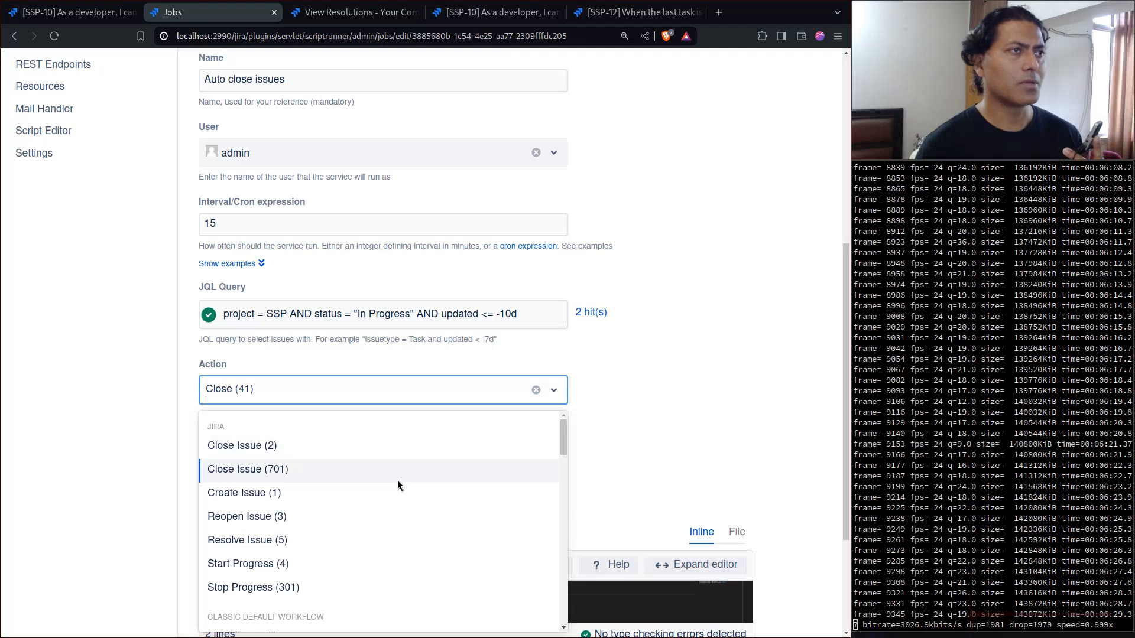
{"action": "scroll", "coordinate": [453, 482], "scroll_direction": "down", "scroll_amount": 10}
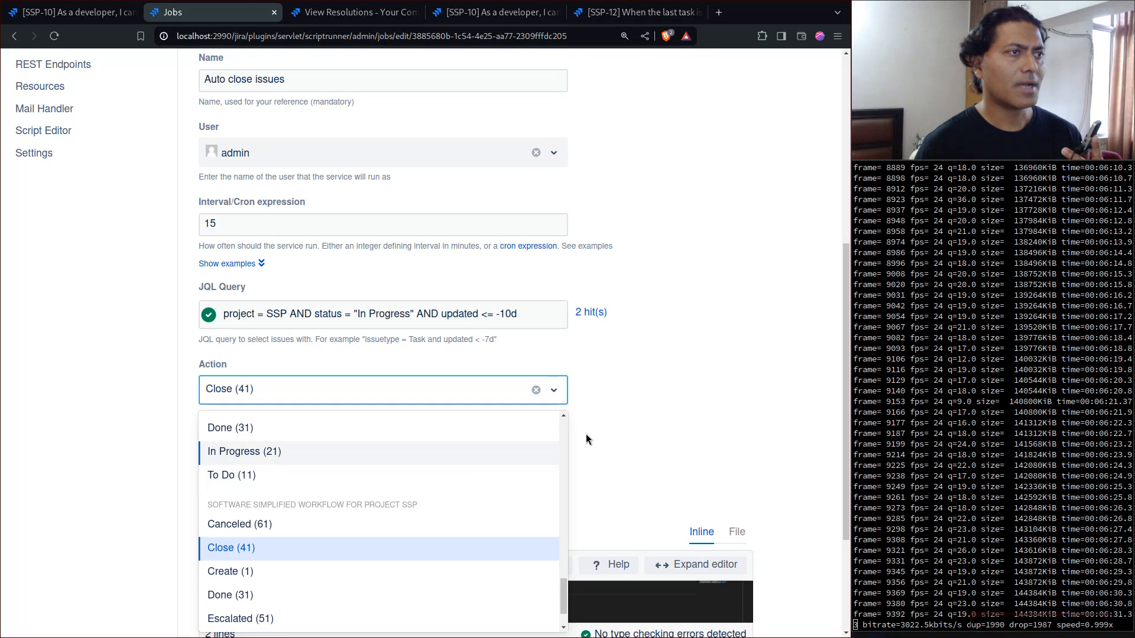
{"action": "scroll", "coordinate": [451, 438], "scroll_direction": "down", "scroll_amount": 1}
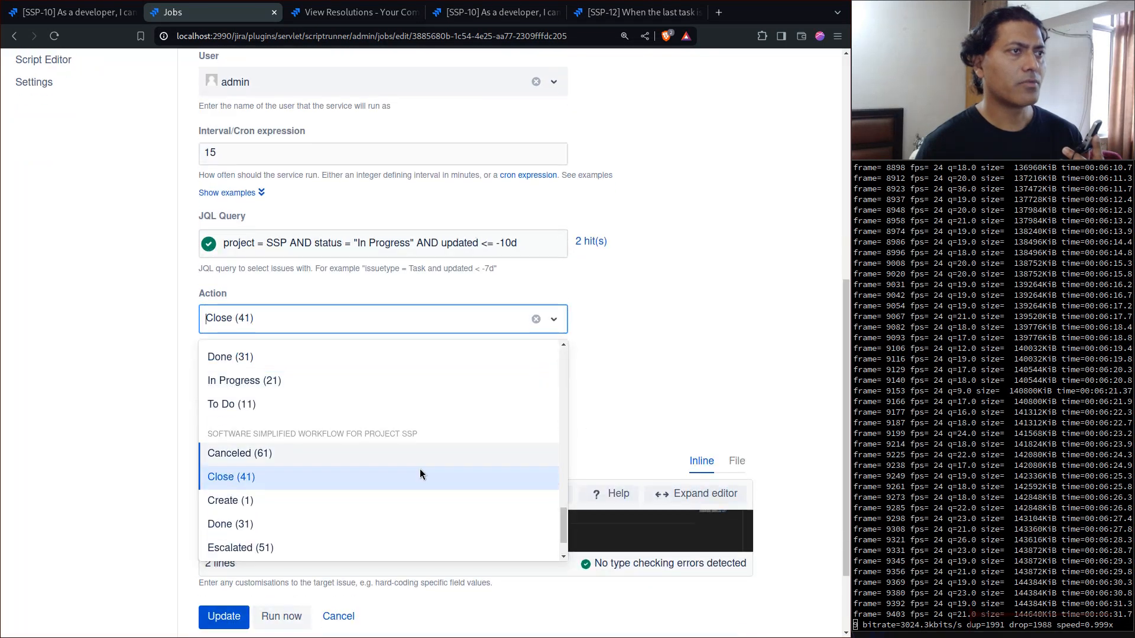
{"action": "left_click", "coordinate": [242, 525]}
{"action": "scroll", "coordinate": [195, 485], "scroll_direction": "down", "scroll_amount": 3}
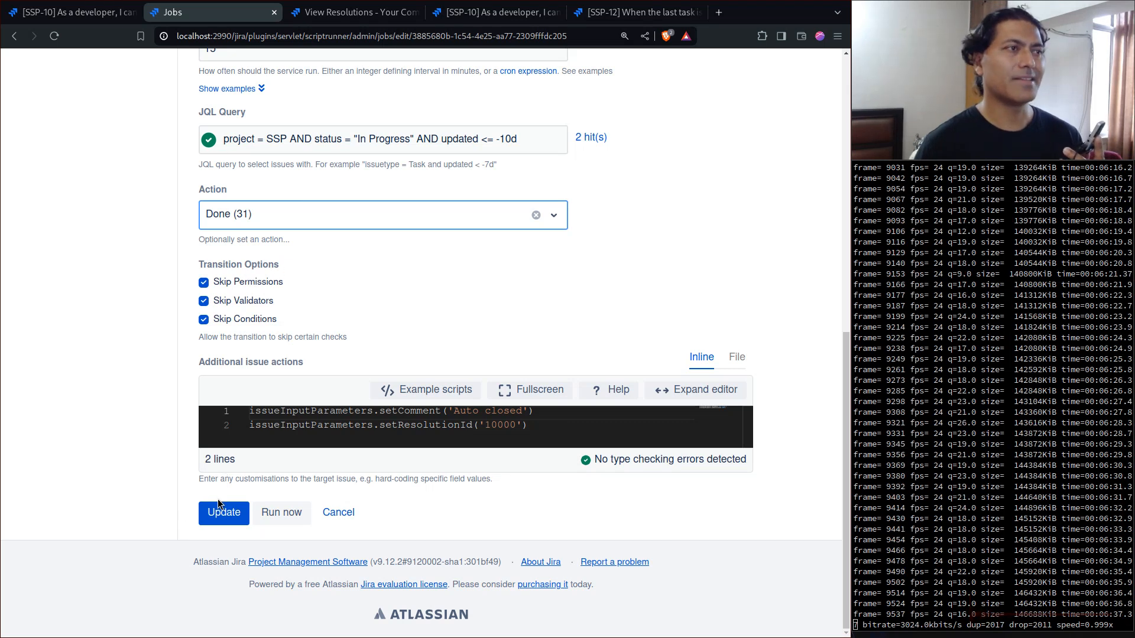
{"action": "left_click", "coordinate": [278, 514]}
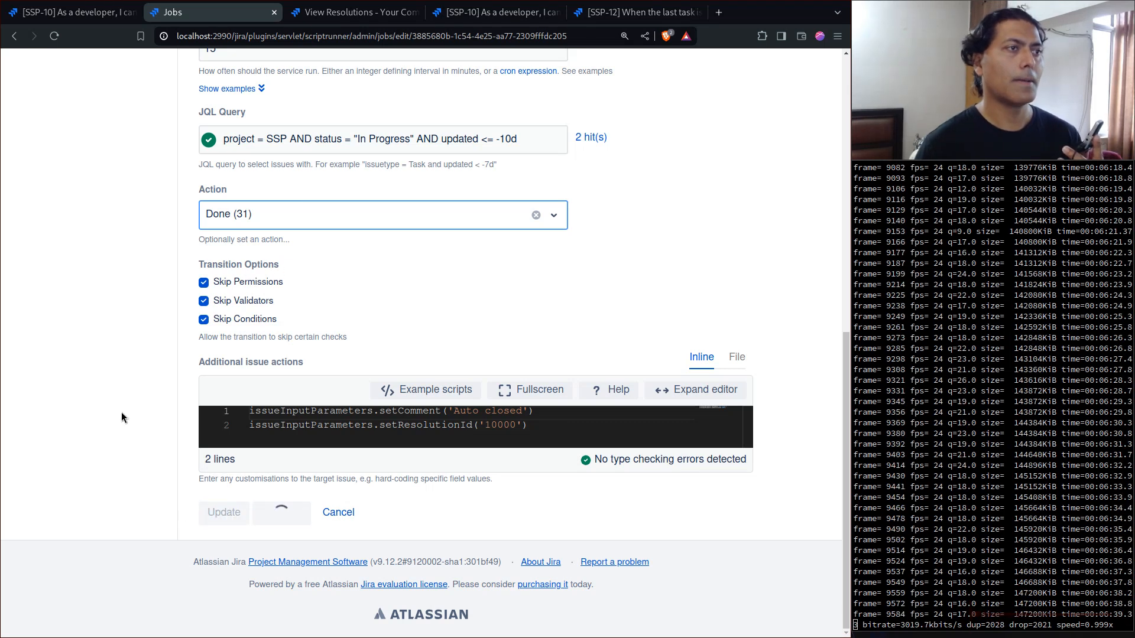
{"action": "scroll", "coordinate": [427, 498], "scroll_direction": "down", "scroll_amount": 4}
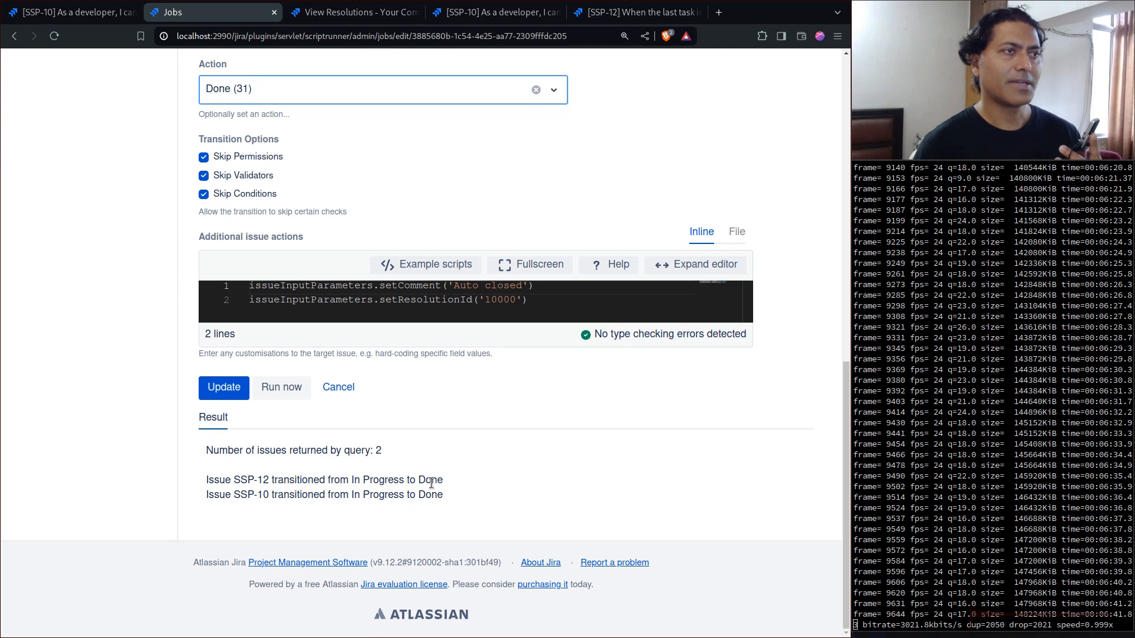
- Reload issues SSP-10 and SSP-12 and check the status, resolution and comments of each
{"action": "left_click", "coordinate": [483, 13]}
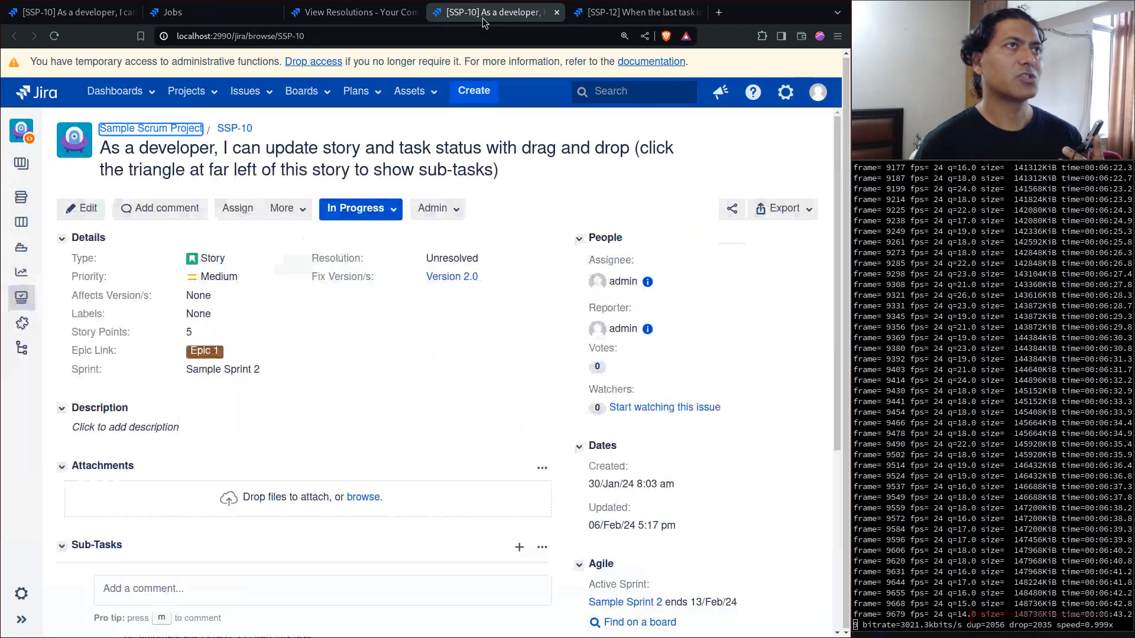
{"action": "left_click", "coordinate": [54, 36]}
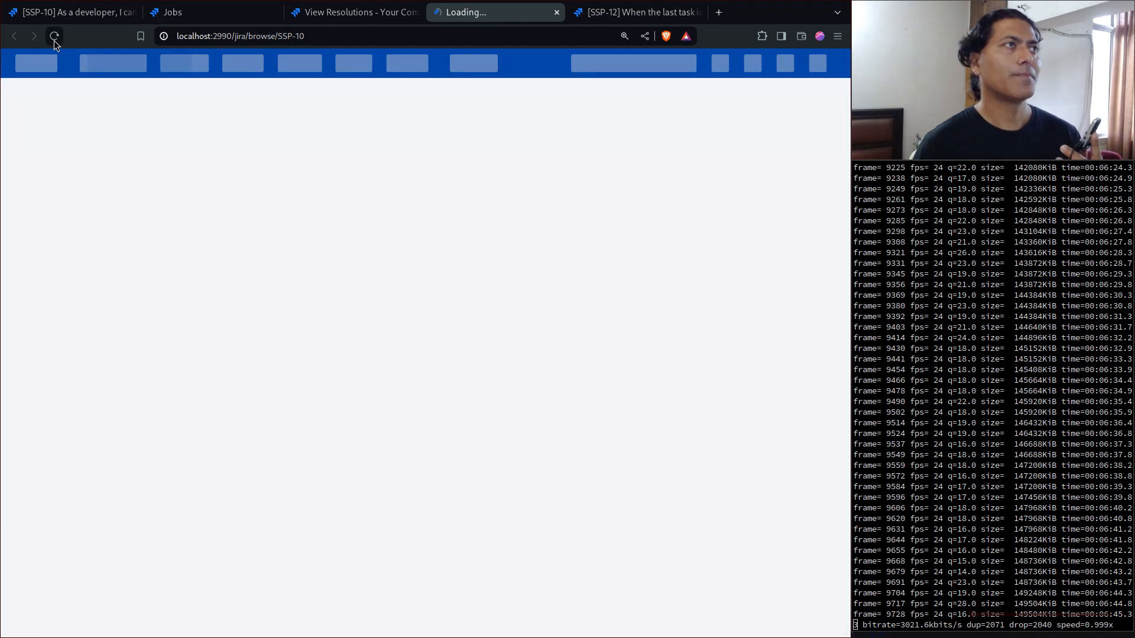
{"action": "scroll", "coordinate": [328, 211], "scroll_direction": "down", "scroll_amount": 10}
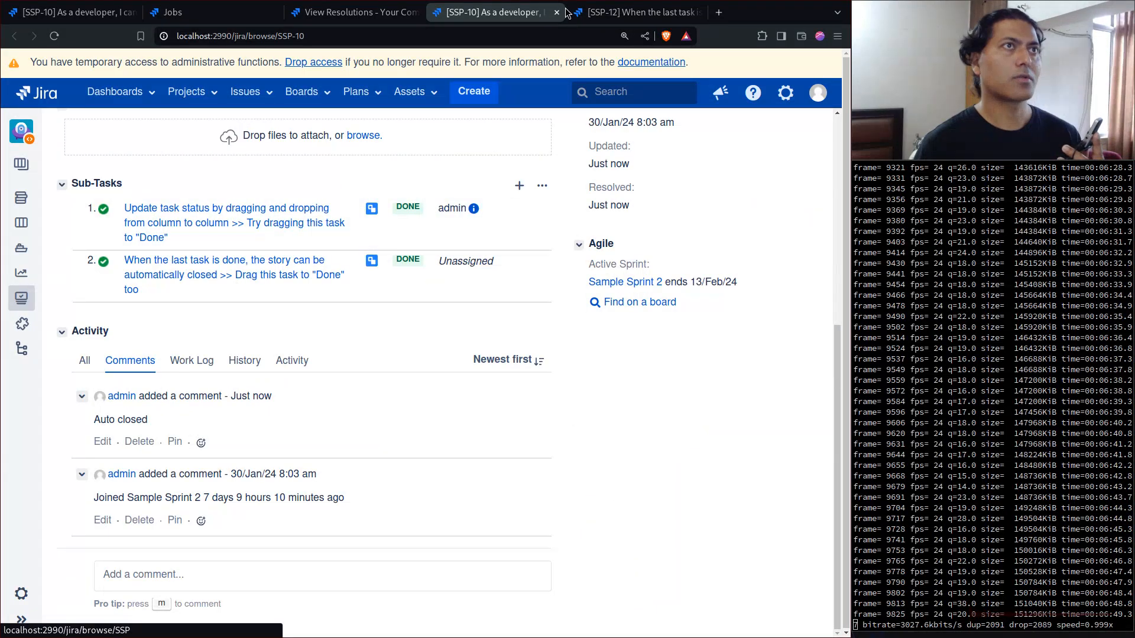
{"action": "key", "text": "ctrl+Tab"}
{"action": "left_click", "coordinate": [52, 37]}
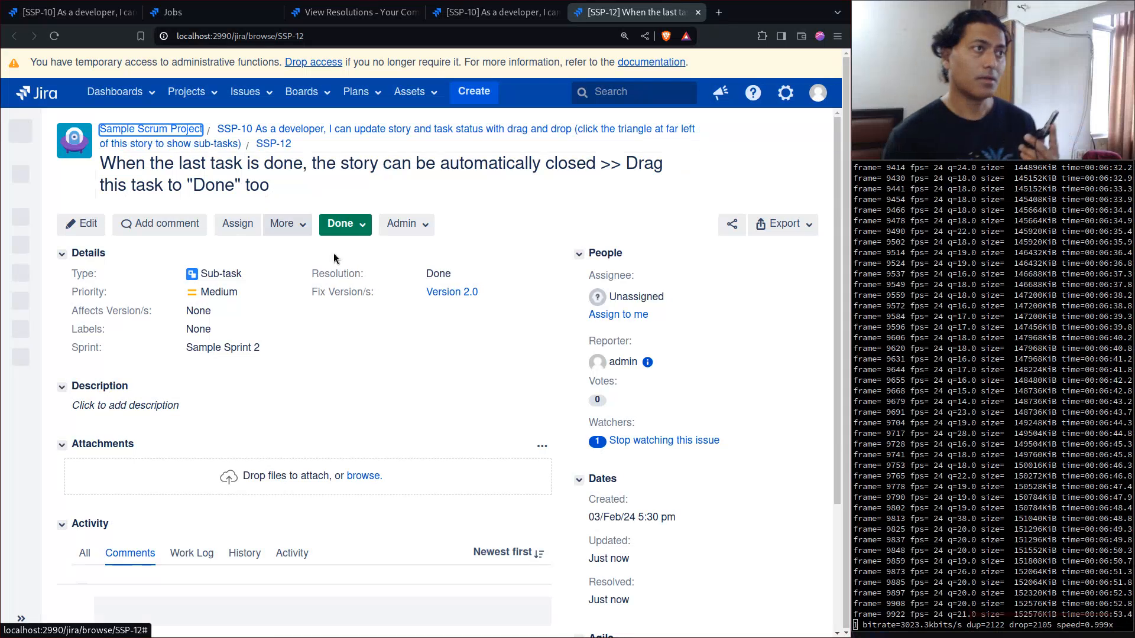
{"action": "scroll", "coordinate": [332, 256], "scroll_direction": "down", "scroll_amount": 3}
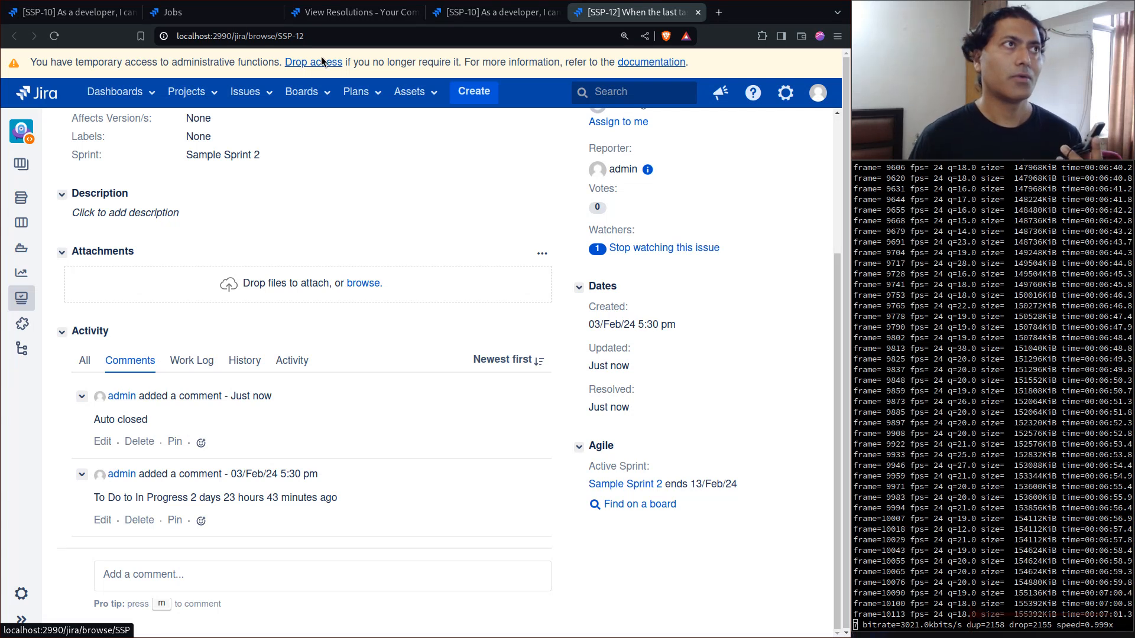
- Return to the 'Auto close issues' job form, review its settings and run result, and save the updated job
{"action": "left_click", "coordinate": [214, 18]}
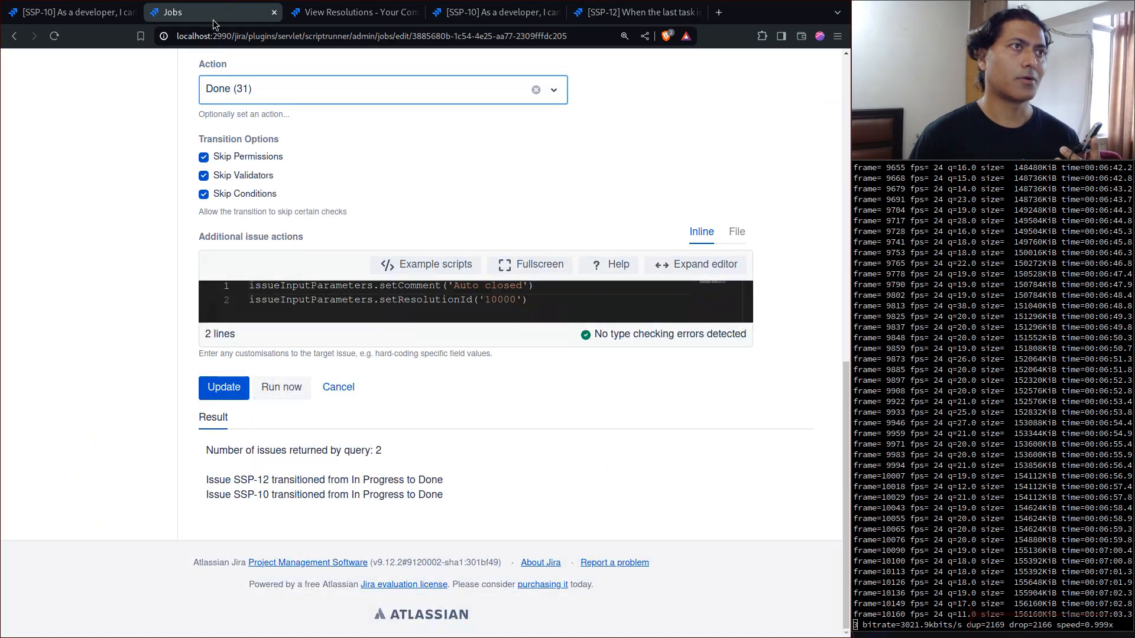
{"action": "scroll", "coordinate": [107, 257], "scroll_direction": "up", "scroll_amount": 3}
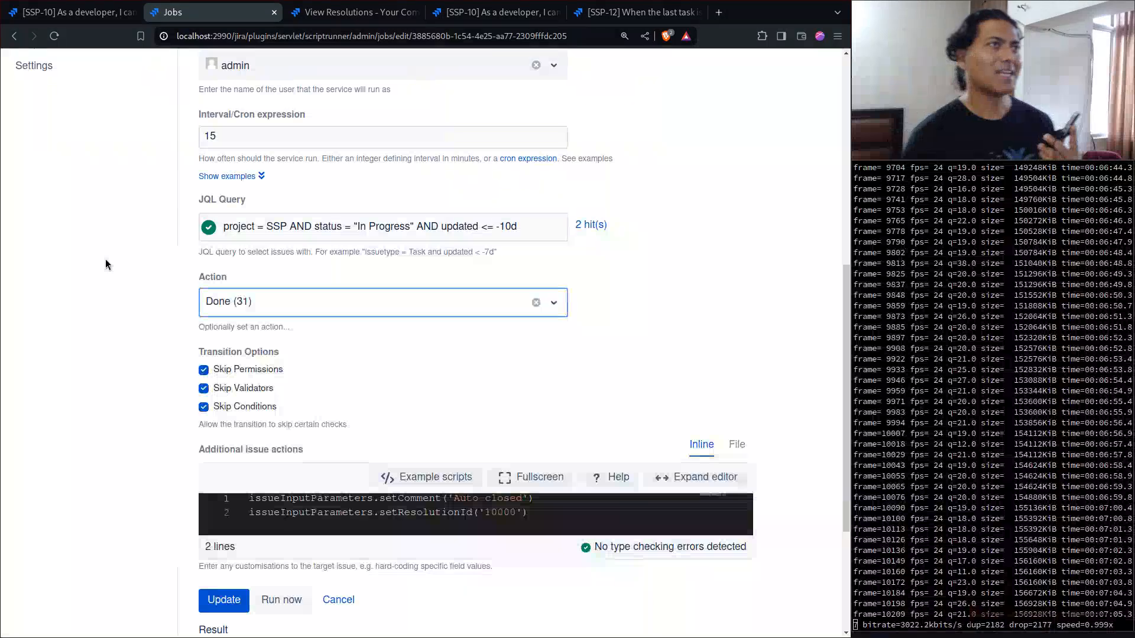
{"action": "scroll", "coordinate": [98, 259], "scroll_direction": "up", "scroll_amount": 1}
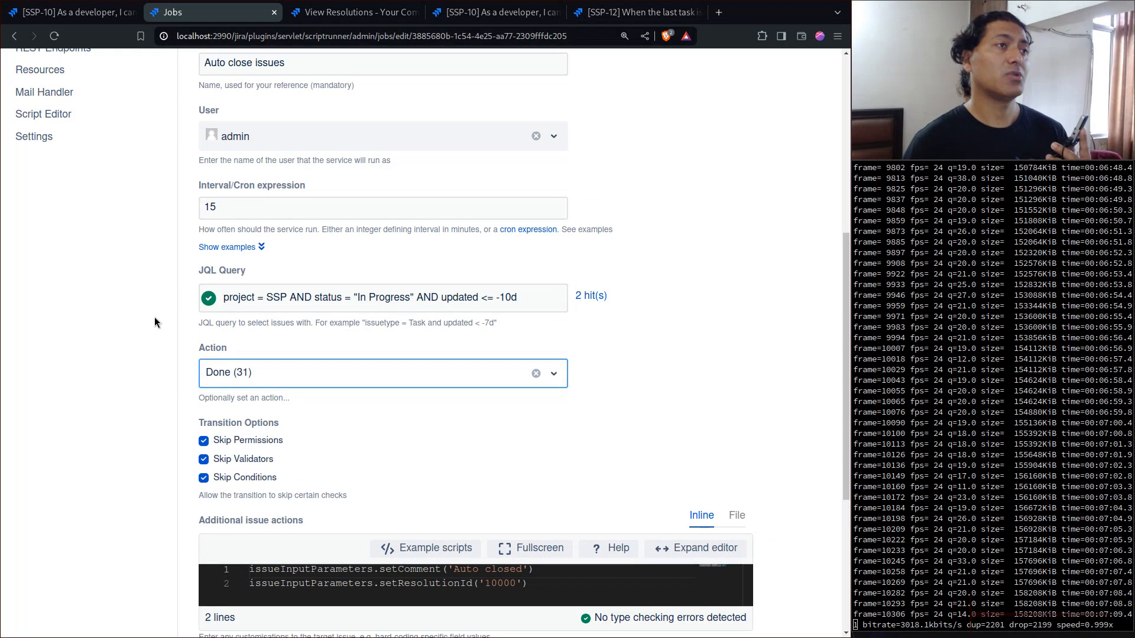
{"action": "scroll", "coordinate": [331, 408], "scroll_direction": "down", "scroll_amount": 4}
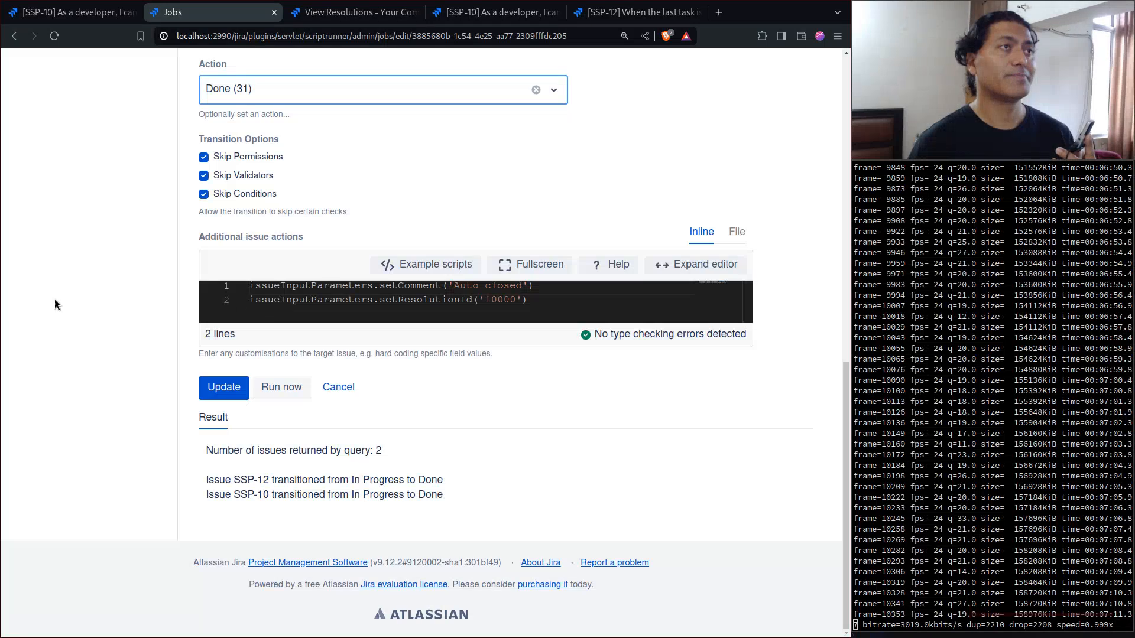
{"action": "scroll", "coordinate": [54, 299], "scroll_direction": "up", "scroll_amount": 5}
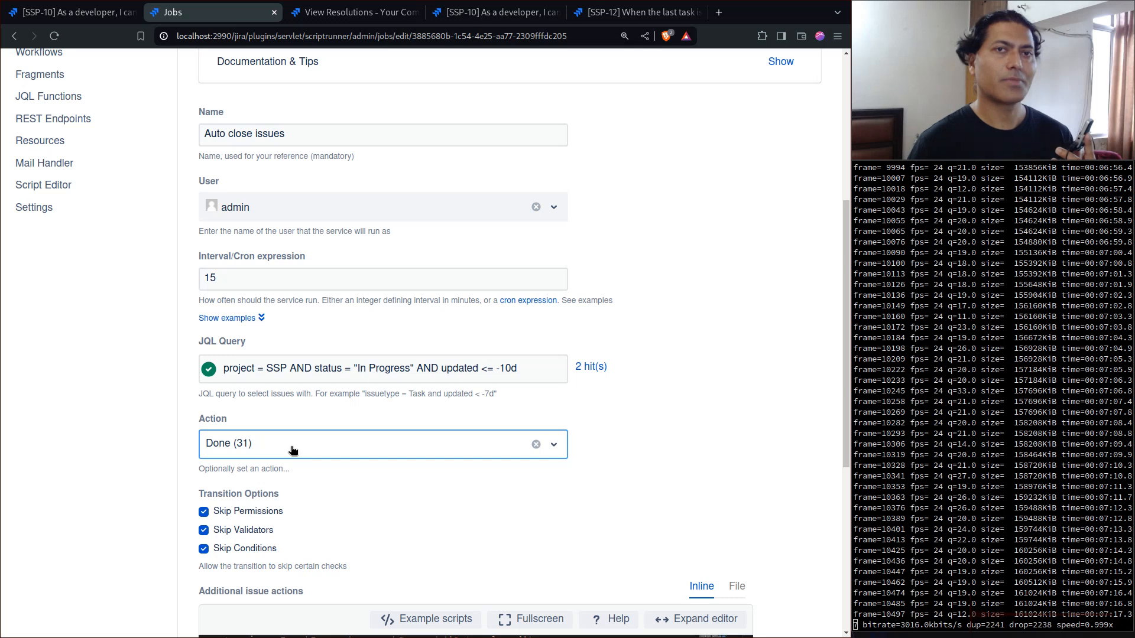
{"action": "scroll", "coordinate": [101, 418], "scroll_direction": "down", "scroll_amount": 5}
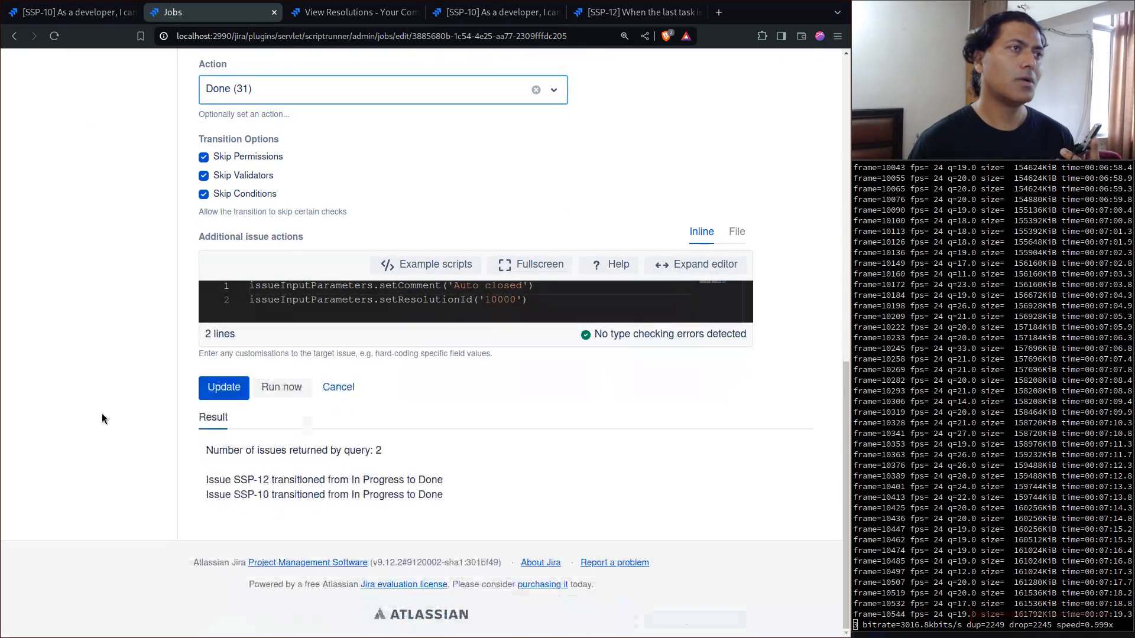
{"action": "left_click", "coordinate": [221, 396]}
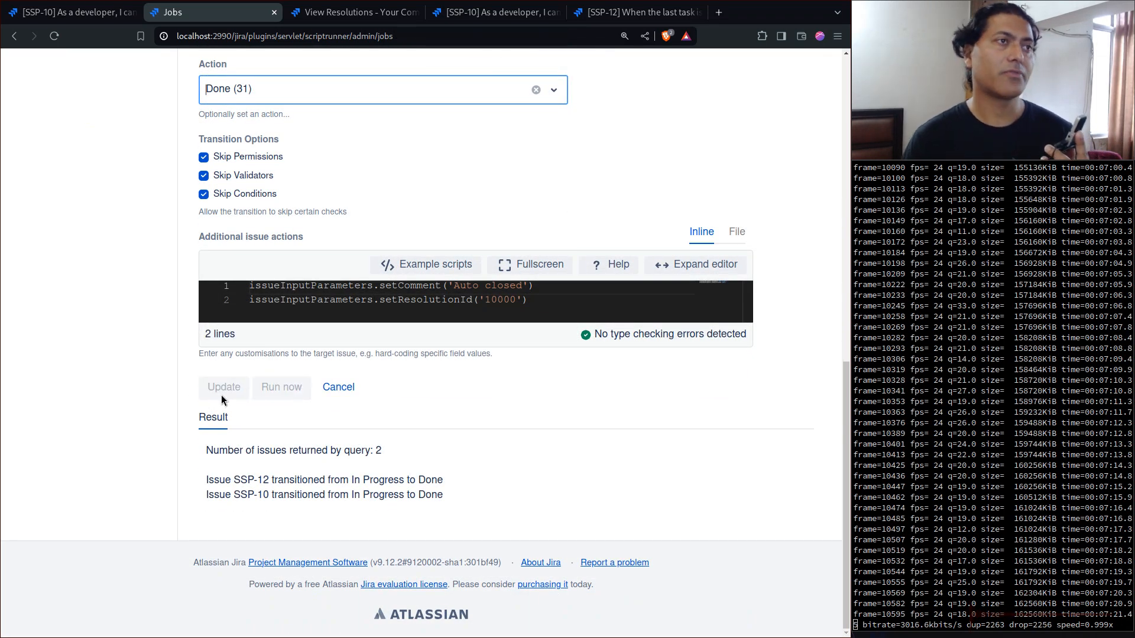
- Start creating another Escalation service job and look through the blank form's interval, JQL query, action and transition options
{"action": "left_click", "coordinate": [781, 294]}
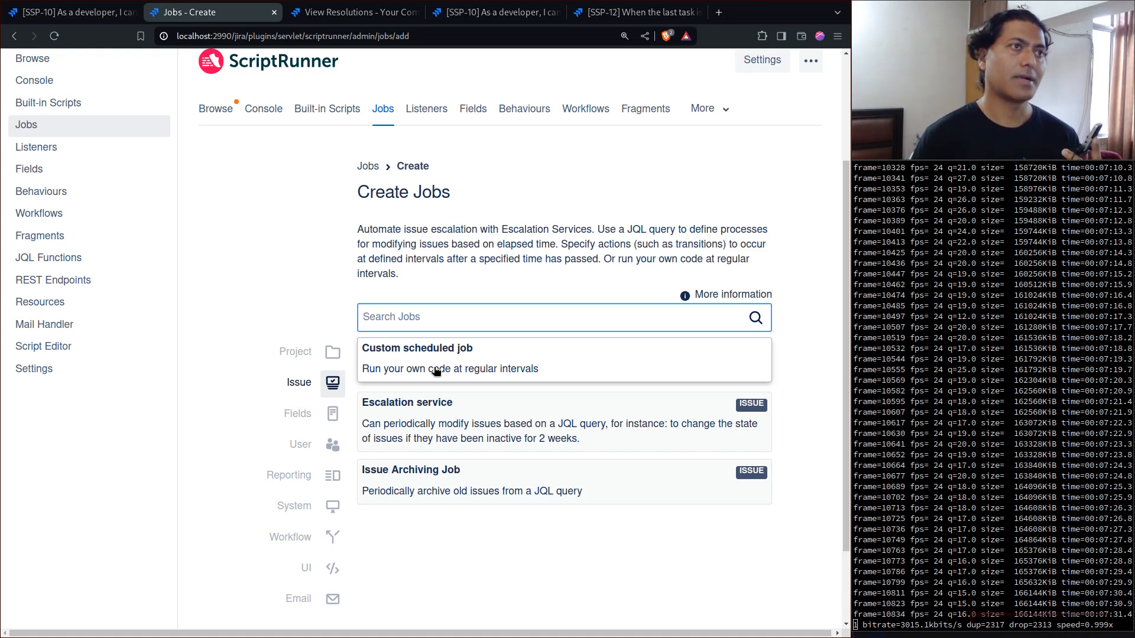
{"action": "left_click", "coordinate": [457, 427]}
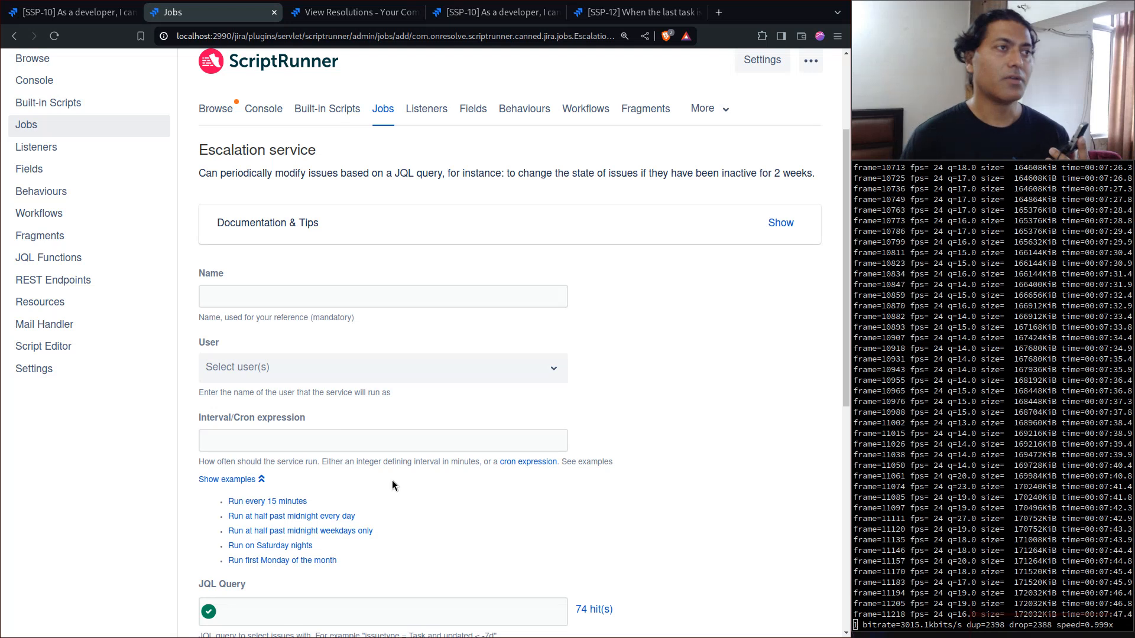
{"action": "scroll", "coordinate": [391, 479], "scroll_direction": "down", "scroll_amount": 3}
{"action": "scroll", "coordinate": [391, 473], "scroll_direction": "up", "scroll_amount": 3}
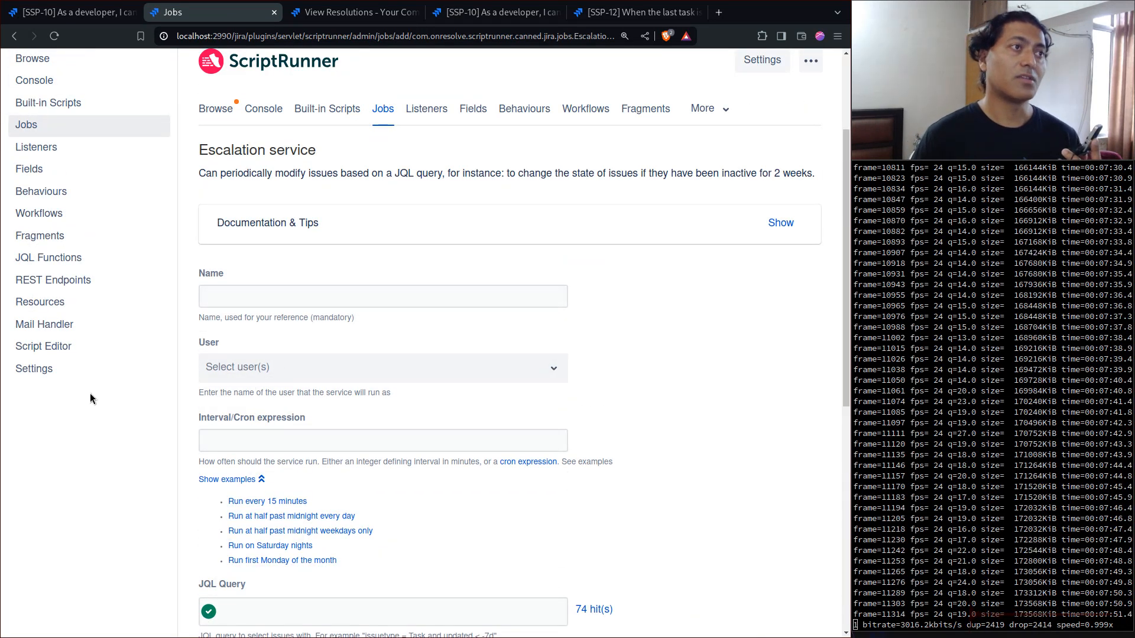
{"action": "scroll", "coordinate": [332, 422], "scroll_direction": "down", "scroll_amount": 4}
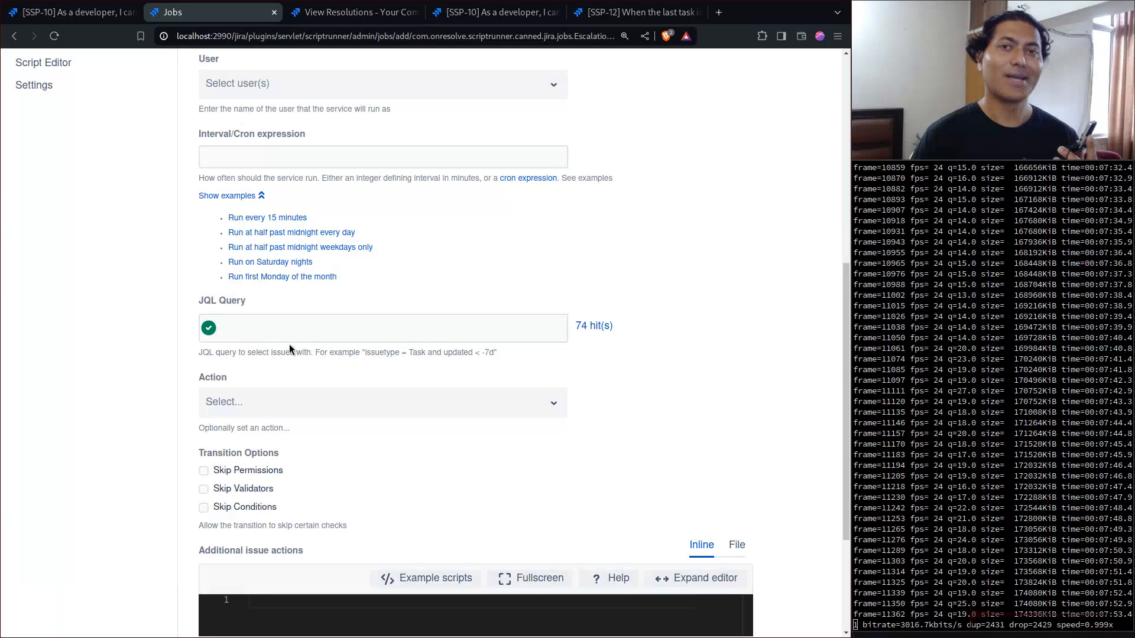
{"action": "scroll", "coordinate": [289, 346], "scroll_direction": "up", "scroll_amount": 3}
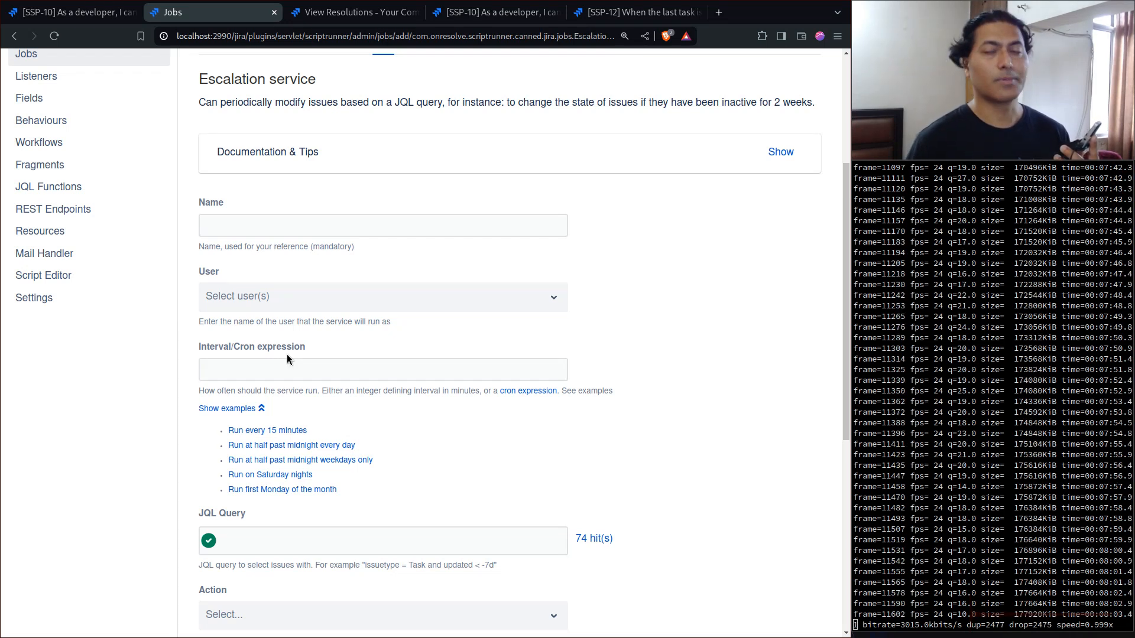
{"action": "scroll", "coordinate": [287, 355], "scroll_direction": "up", "scroll_amount": 4}
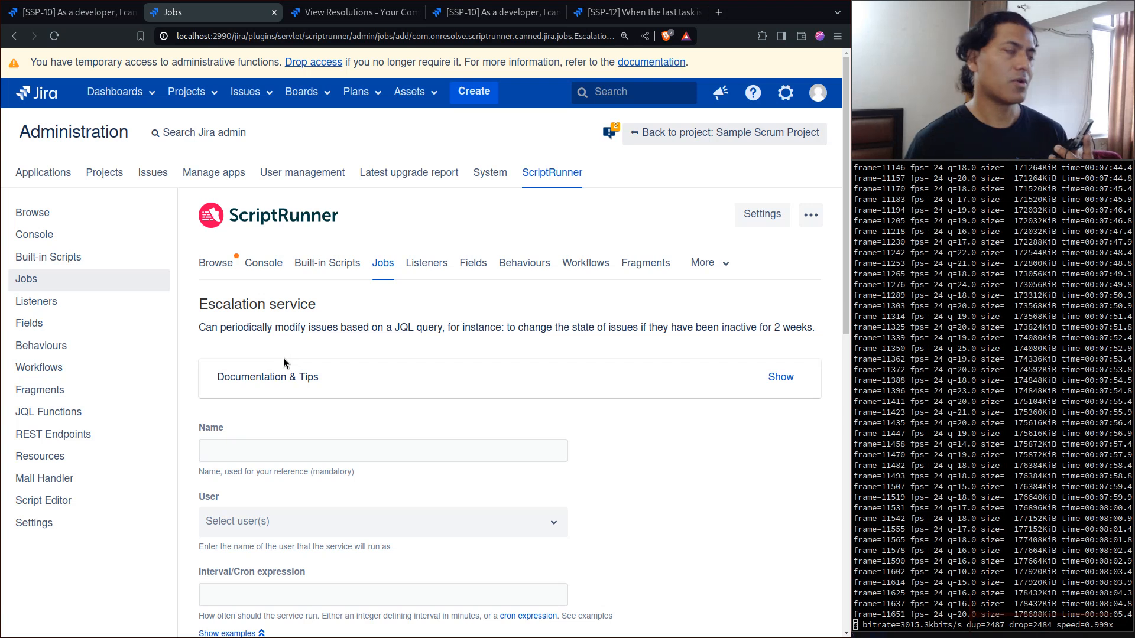